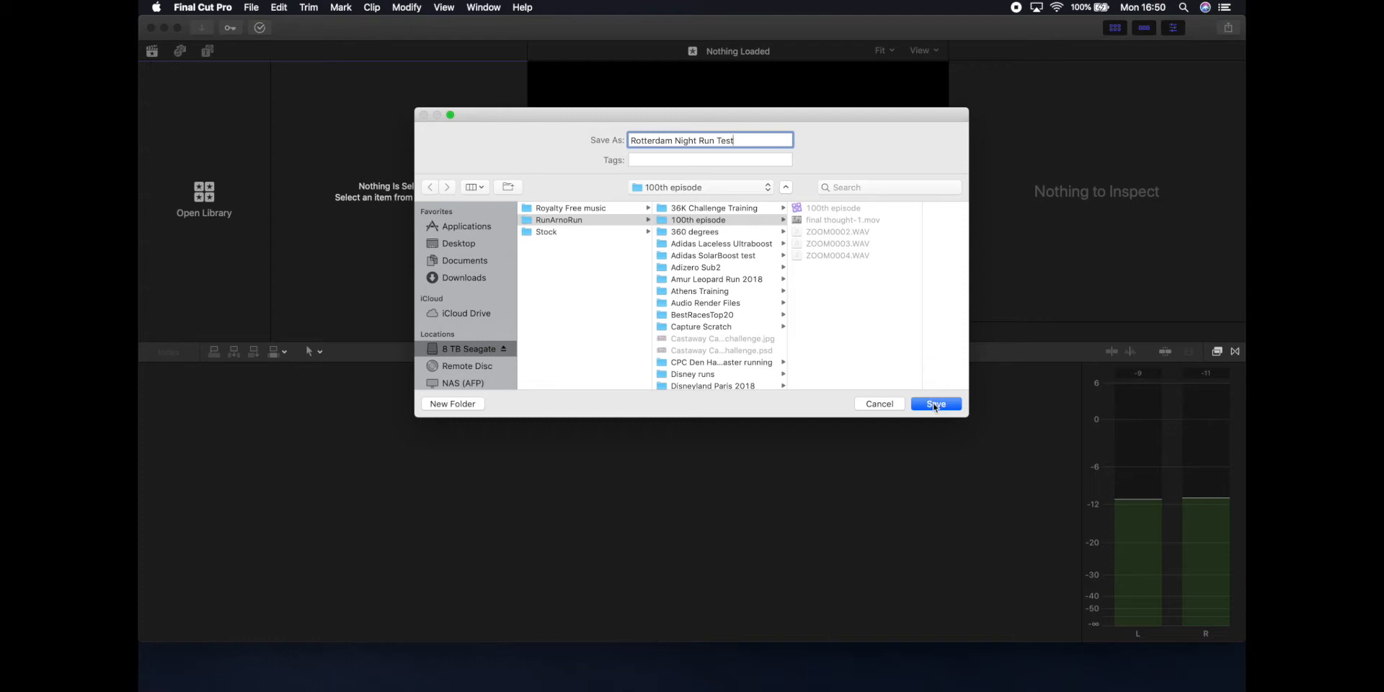
Step: Save the new library as "Rotterdam Night Run Test" in the Rotterdam Night Run 2018 folder
scroll(756, 300, down, 10)
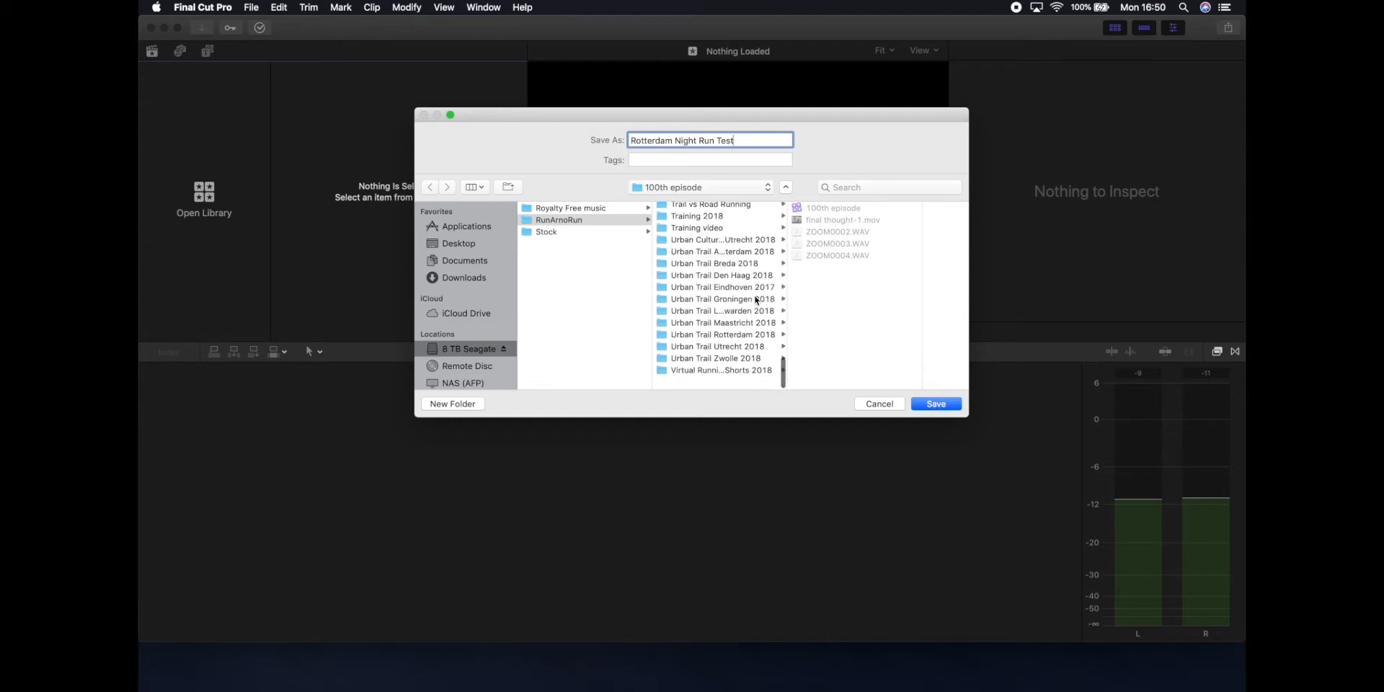
scroll(756, 300, up, 5)
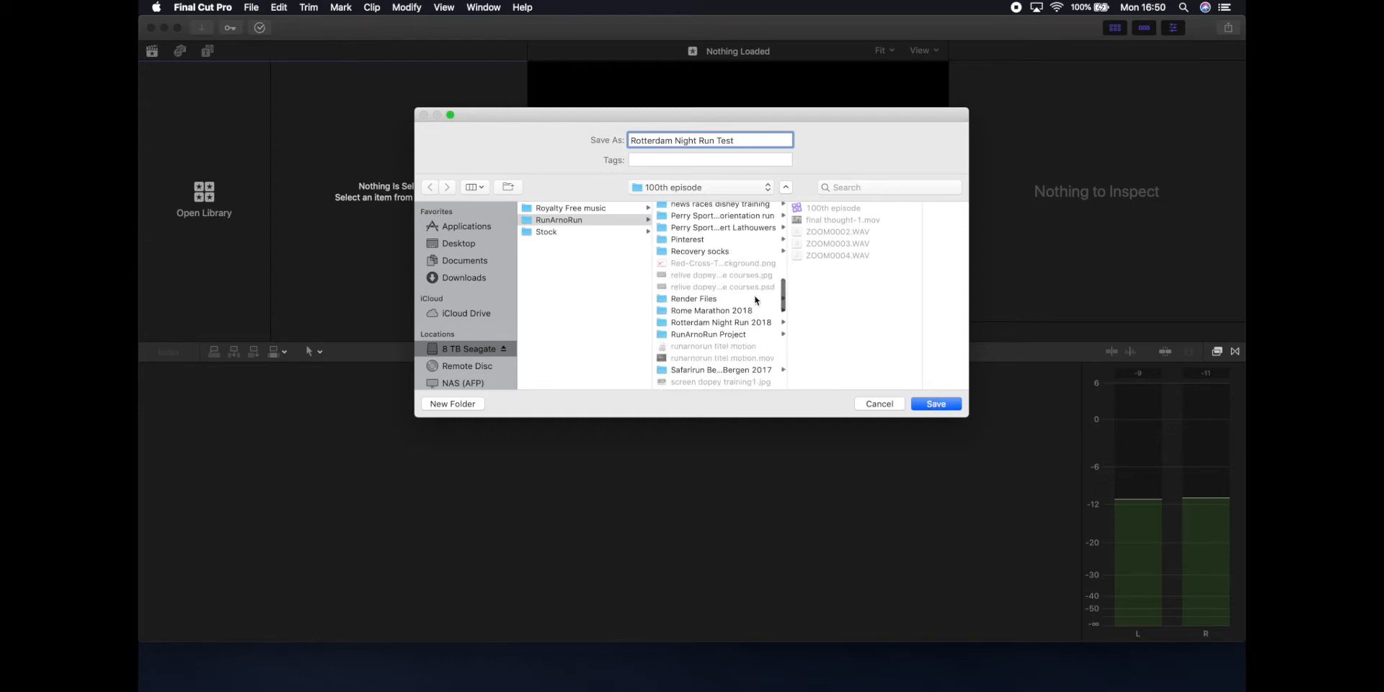
click(716, 325)
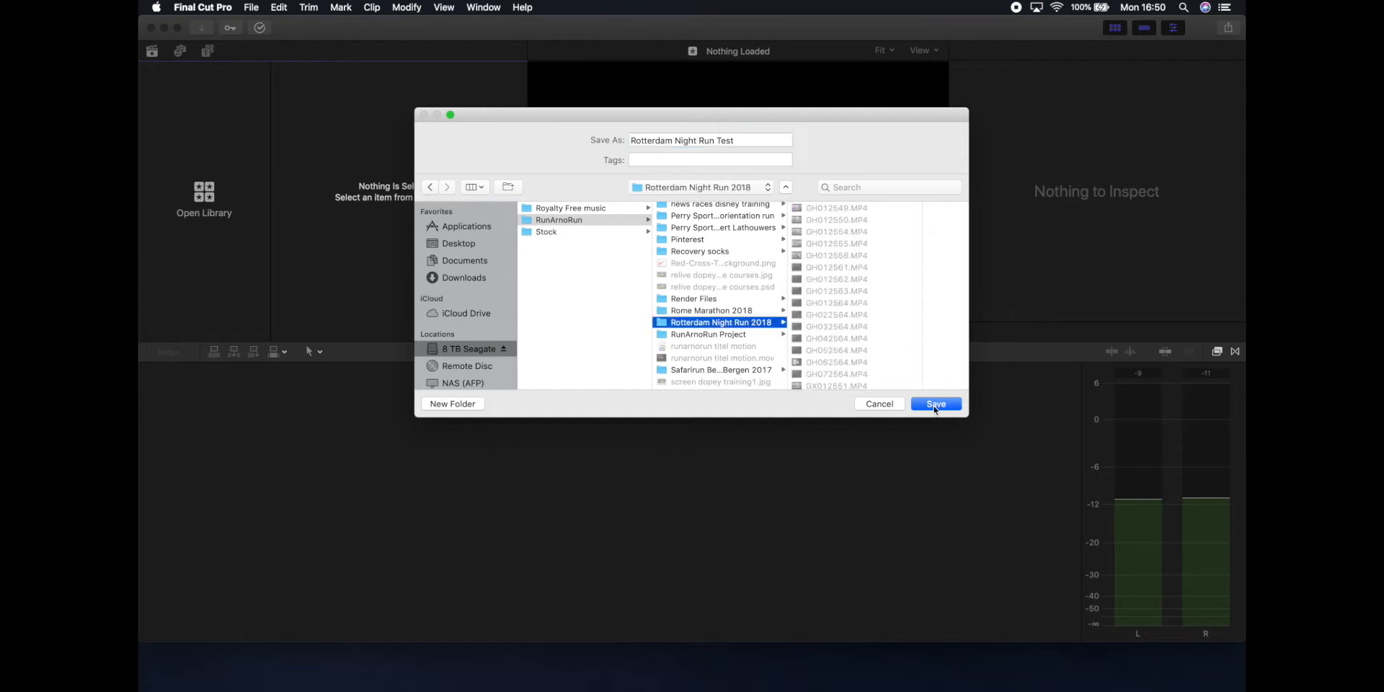
click(935, 404)
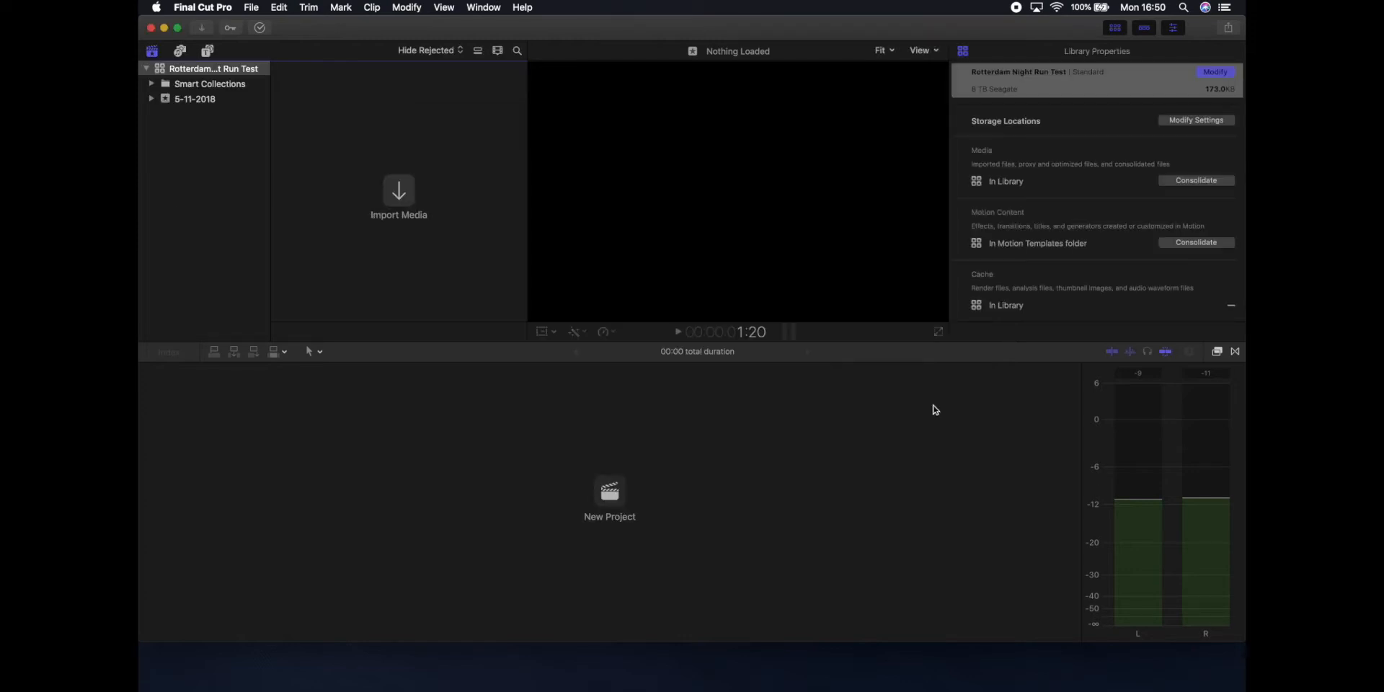
Step: Create a project named "Rotterdam Night Run Test video" in the 5-11-2018 event with the automatic settings
click(253, 8)
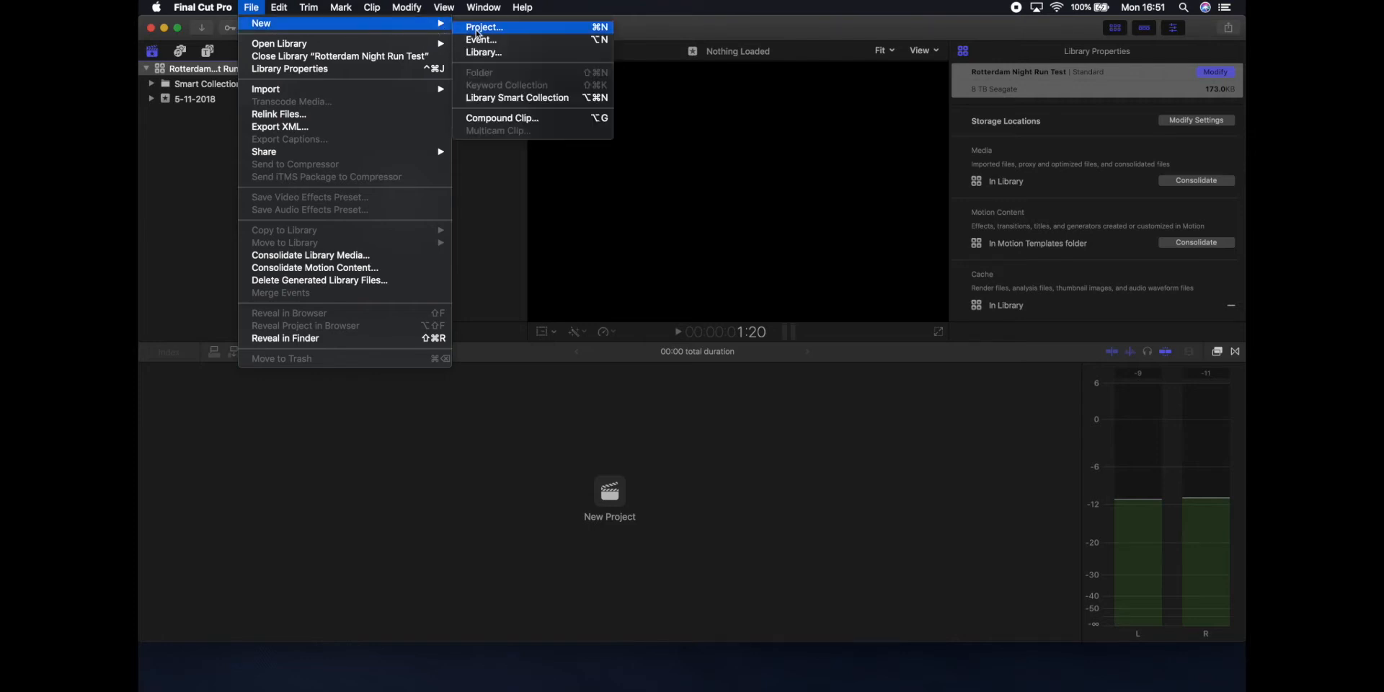
click(478, 28)
text(R)
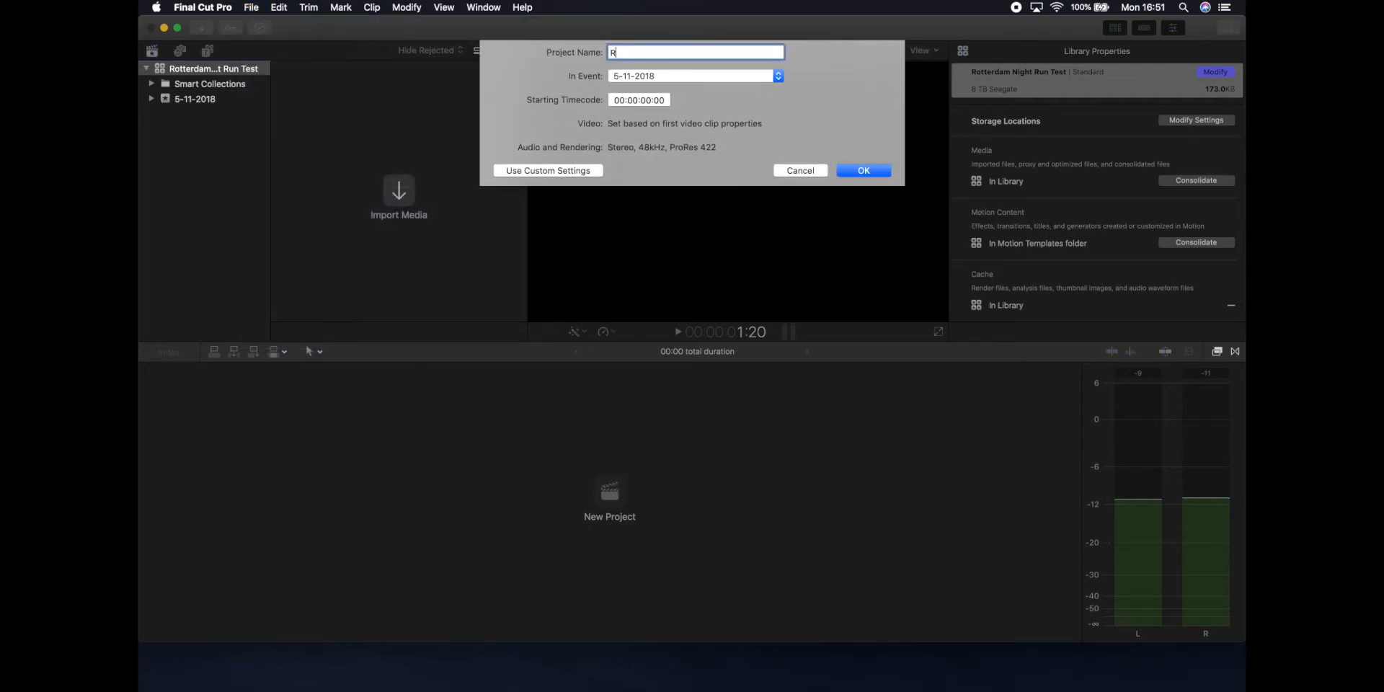
text(otterdam Night Run Test video)
click(862, 170)
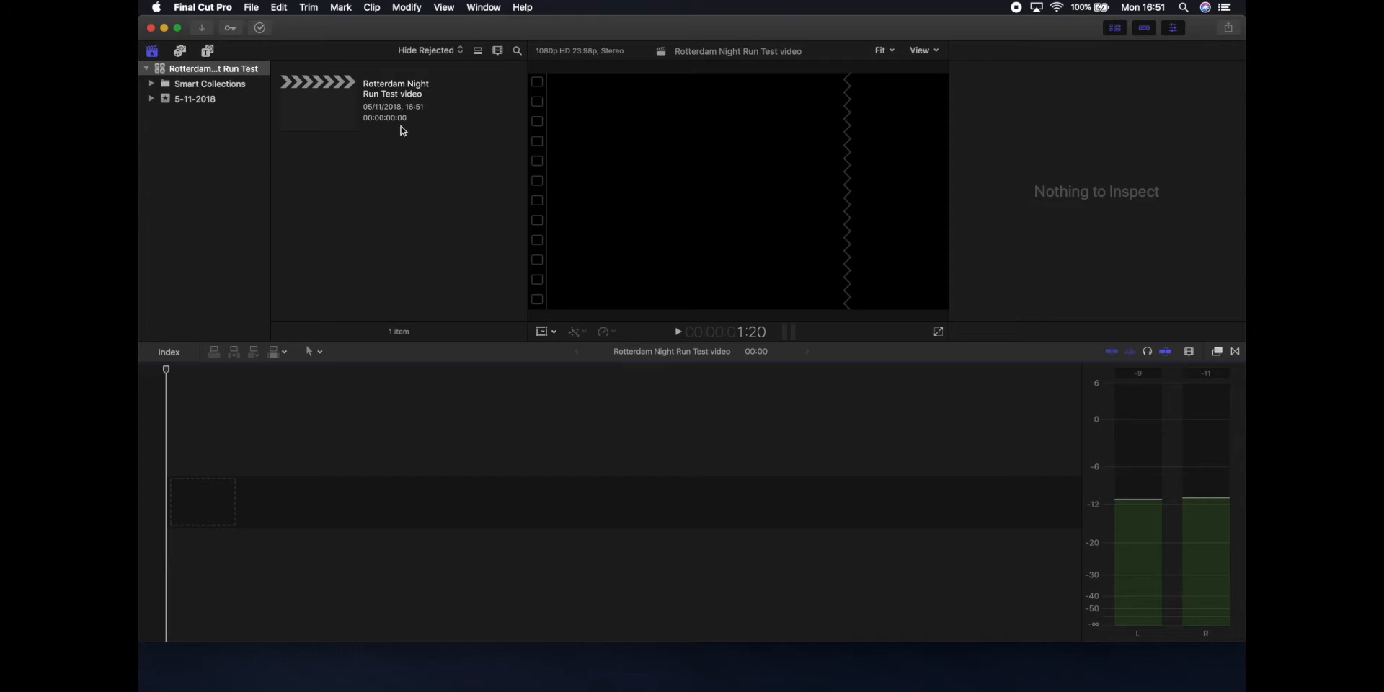
Step: Import the clips GH012561.MP4 through GH072564.MP4 plus ZOOM0001.WAV into the 5-11-2018 event, leaving the files in place
click(312, 100)
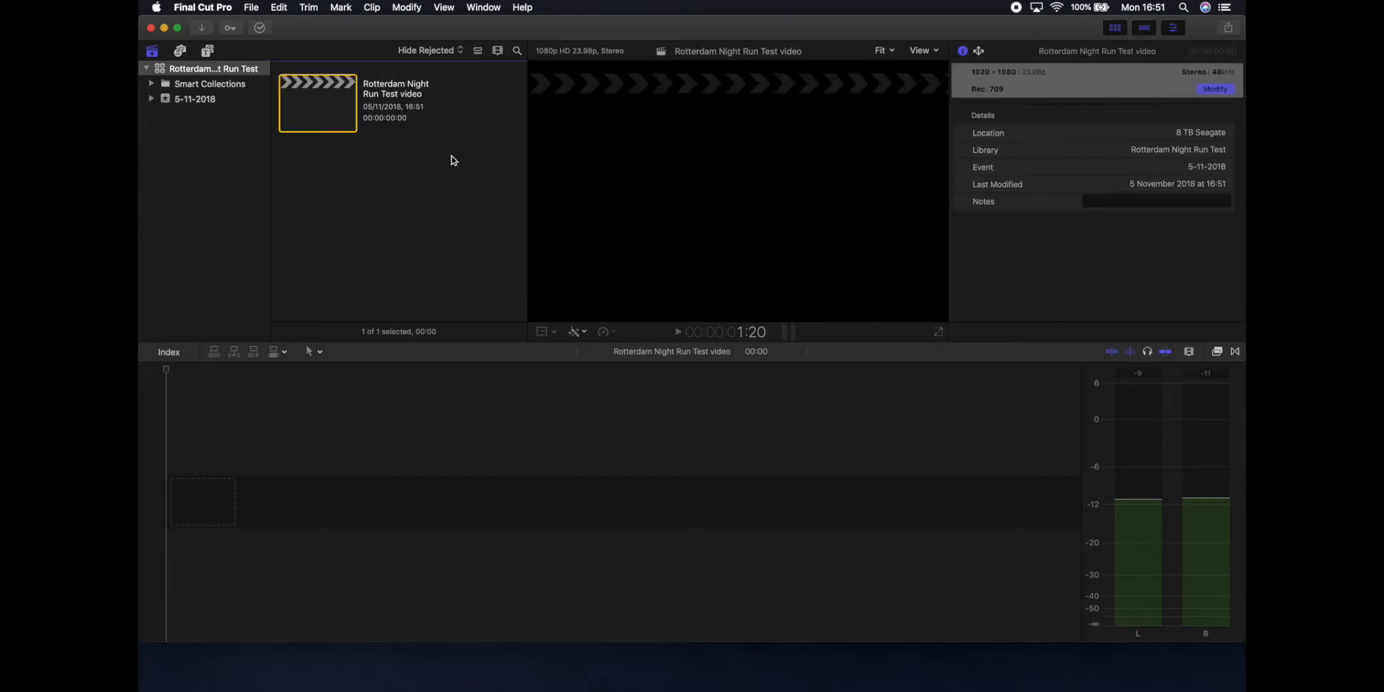
key(super+i)
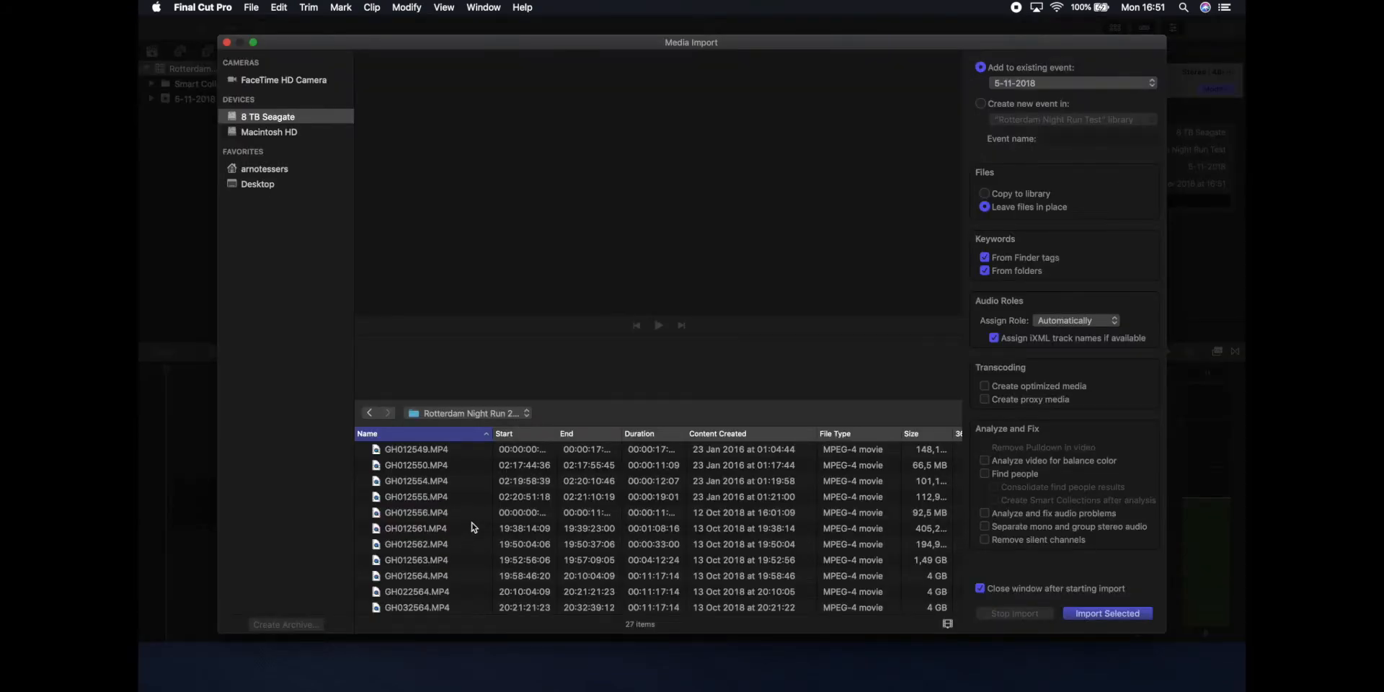
click(426, 530)
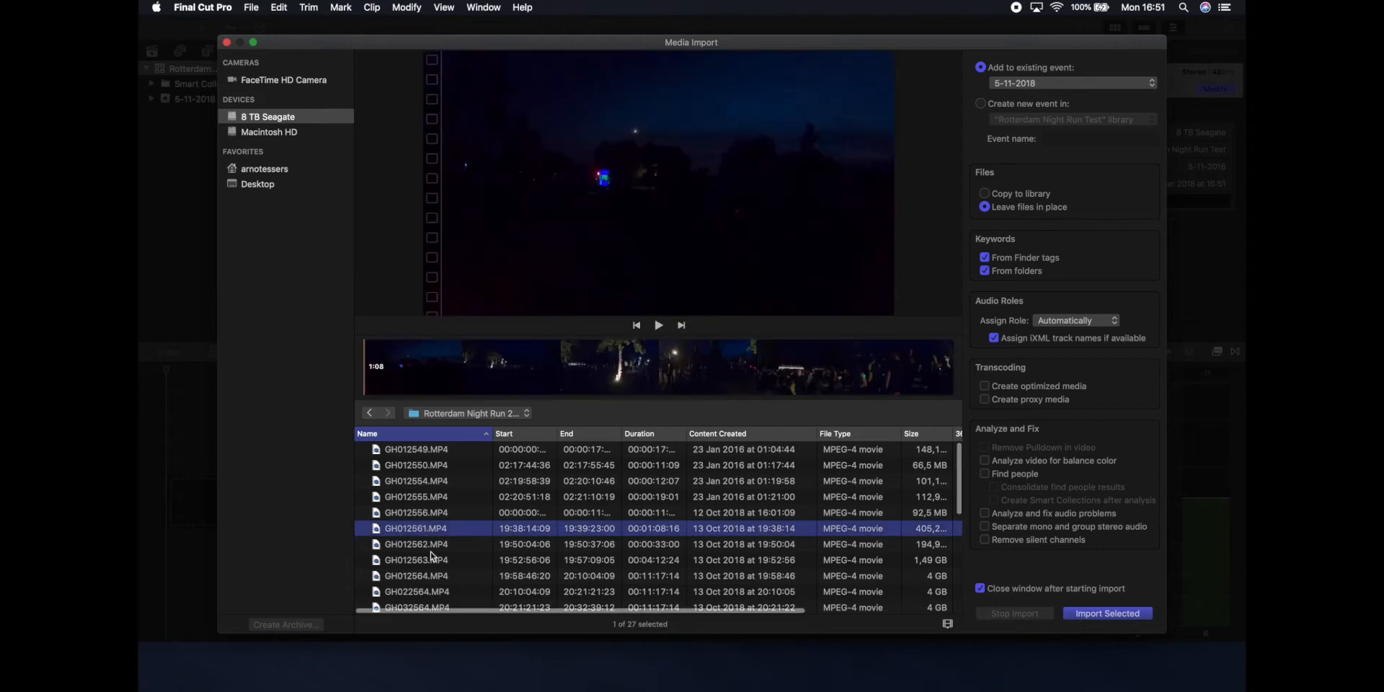
scroll(431, 553, down, 3)
scroll(432, 556, down, 2)
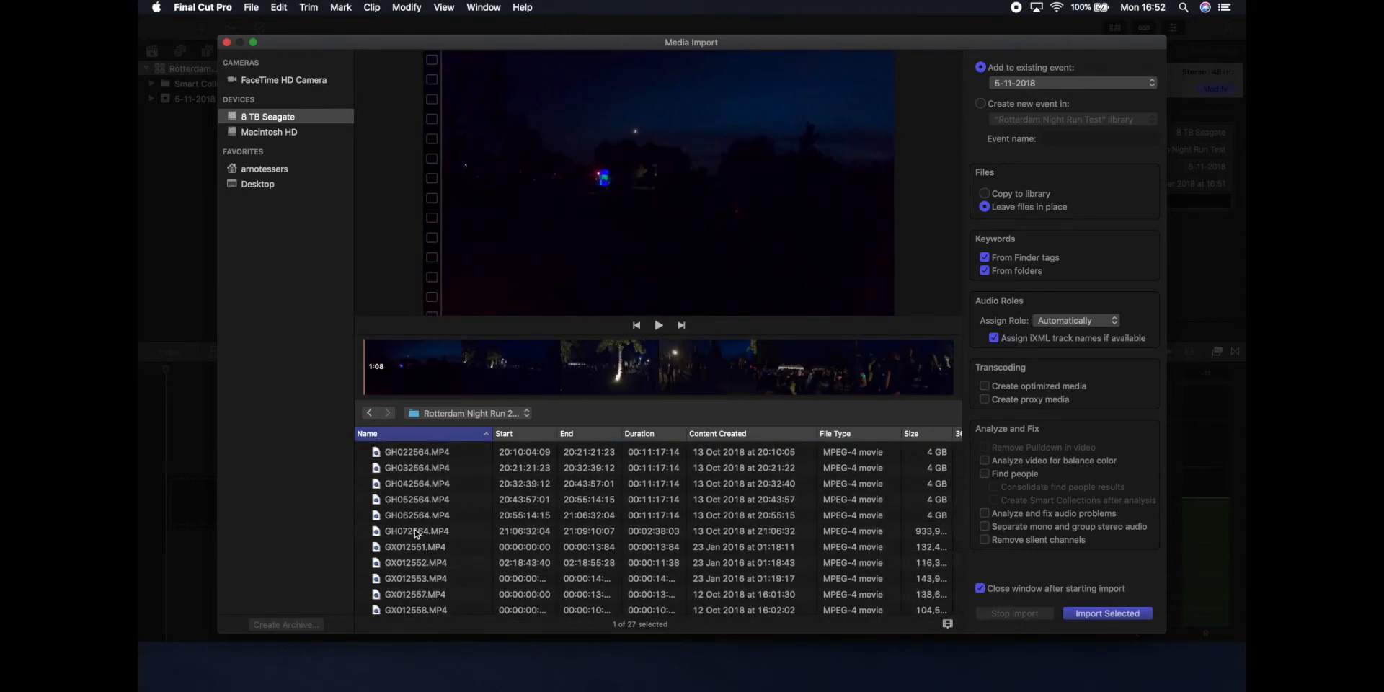
shift+click(416, 534)
scroll(433, 555, down, 5)
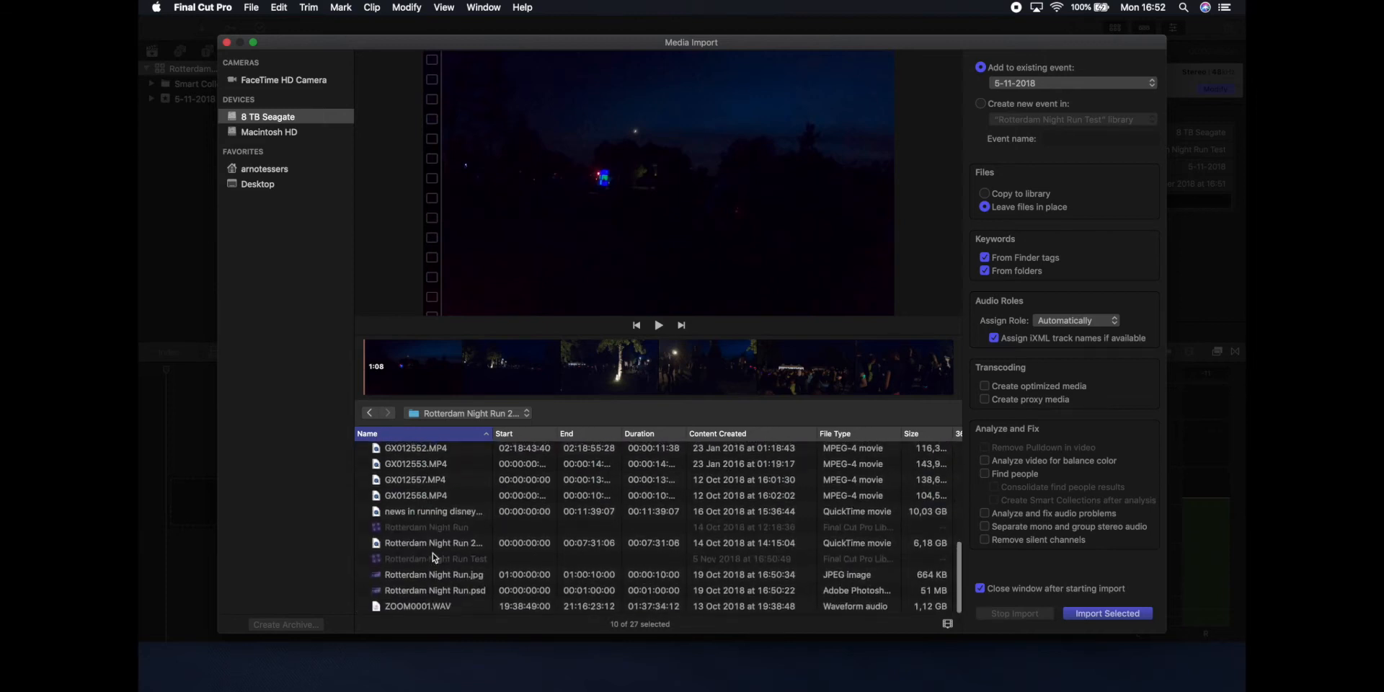
super+click(426, 607)
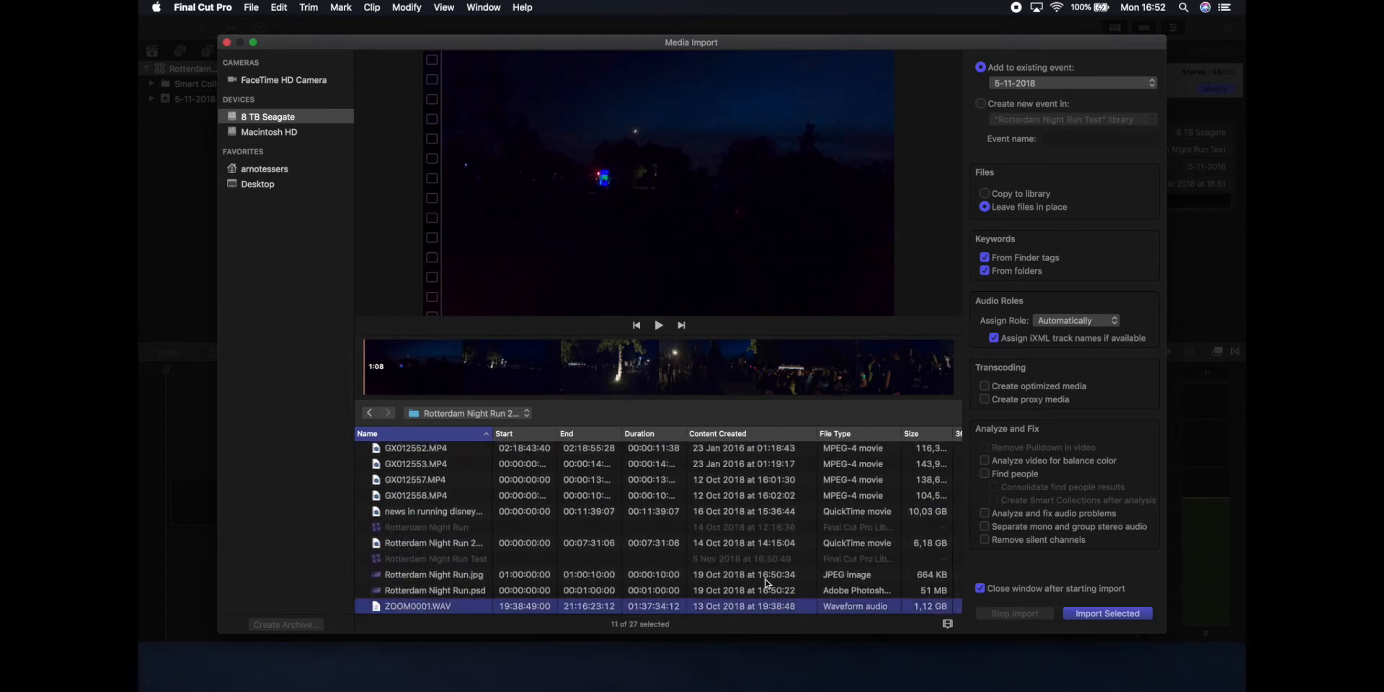
click(1108, 615)
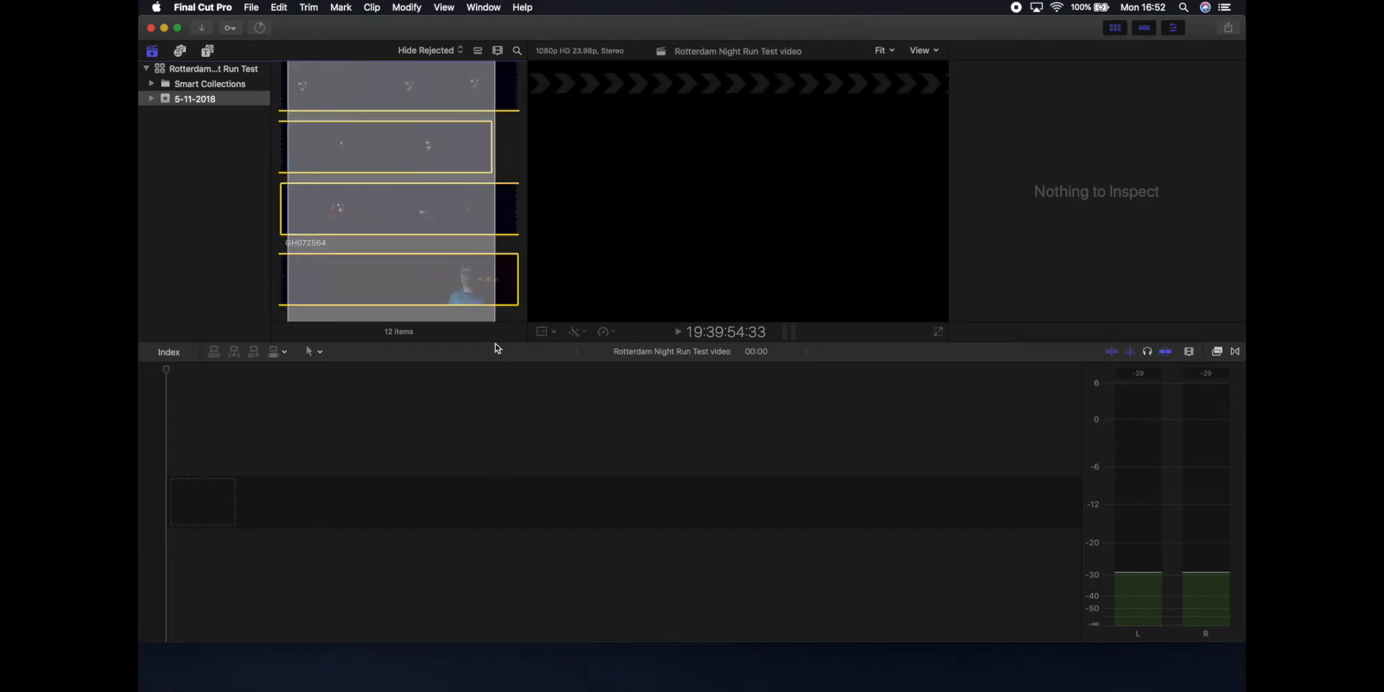
Step: Synchronize the imported video clips and audio recording by audio into a clip named "Rotterdam Night Run - Synchronized Clip"
drag(510, 318, 510, 317)
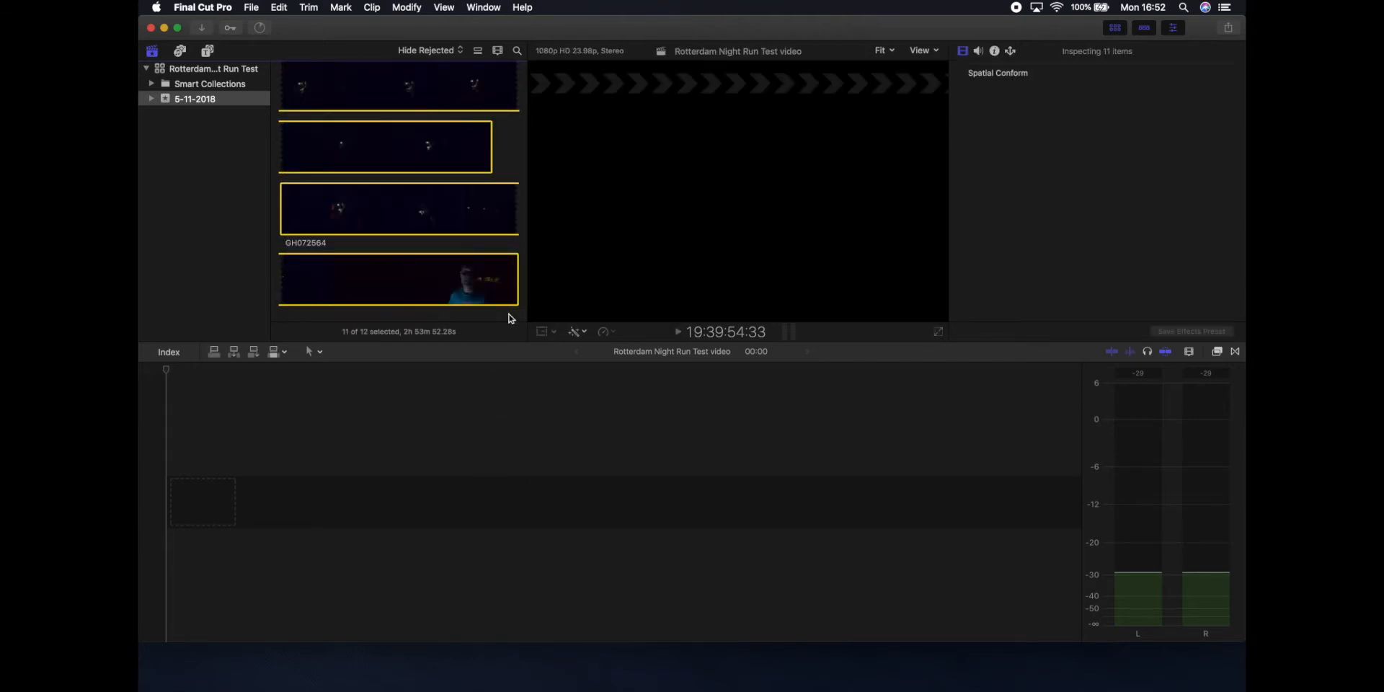
key(super+alt+g)
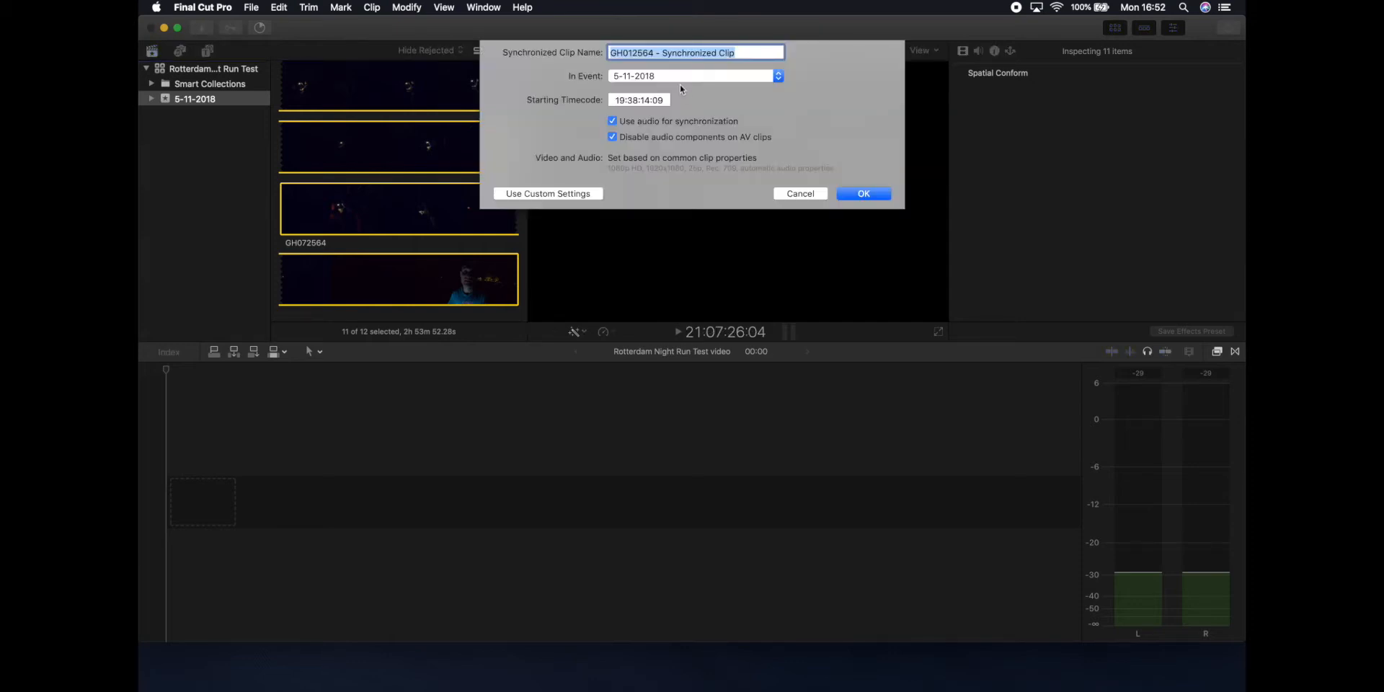
double_click(652, 54)
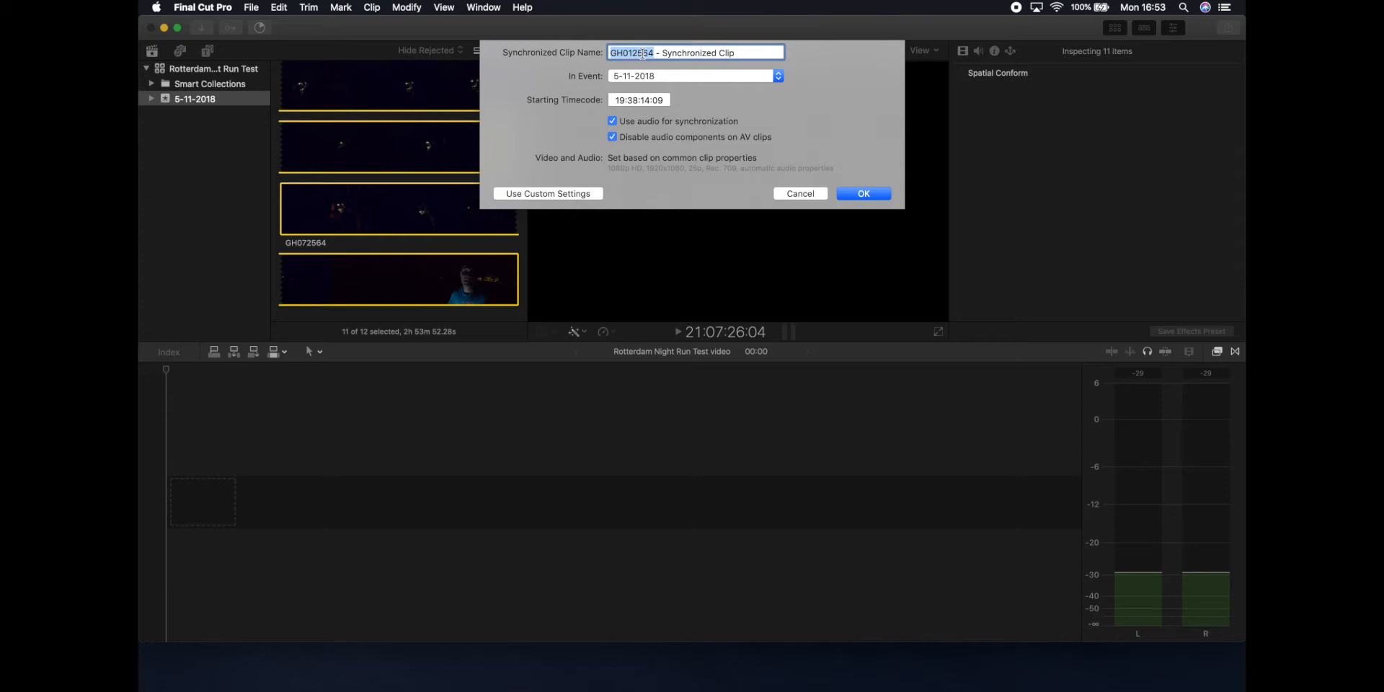
text(Rotterdam Night r)
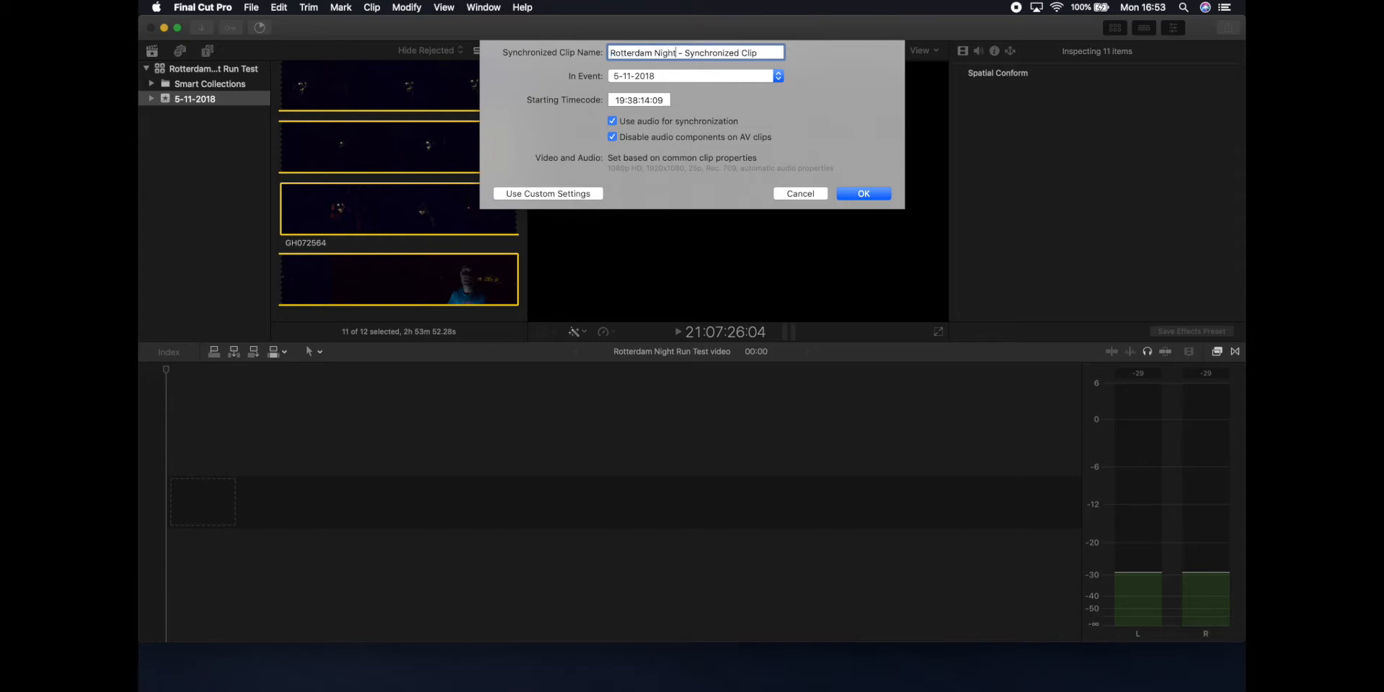
key(BackSpace)
text(Run)
click(864, 194)
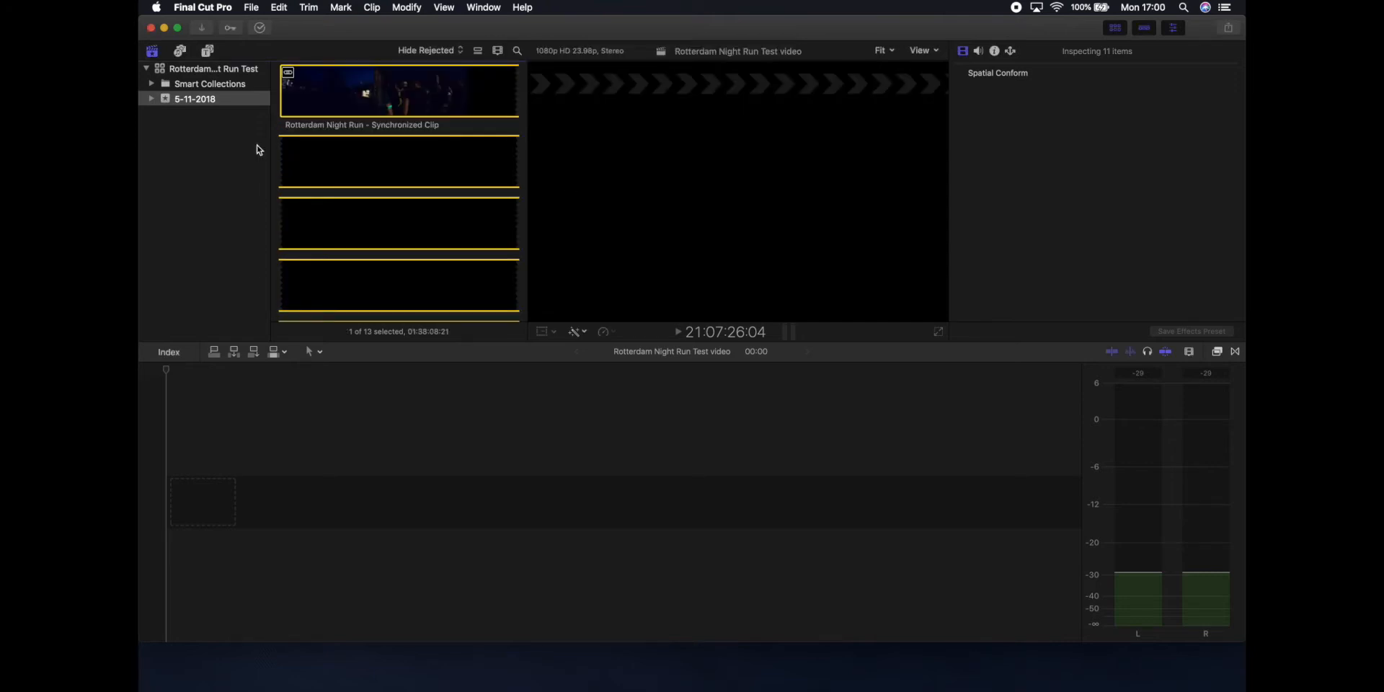
Step: Mark a range of about 3 seconds from 19:55:23:10 at the Startnummers booth in the synchronized clip and append it to the timeline
scroll(380, 208, up, 4)
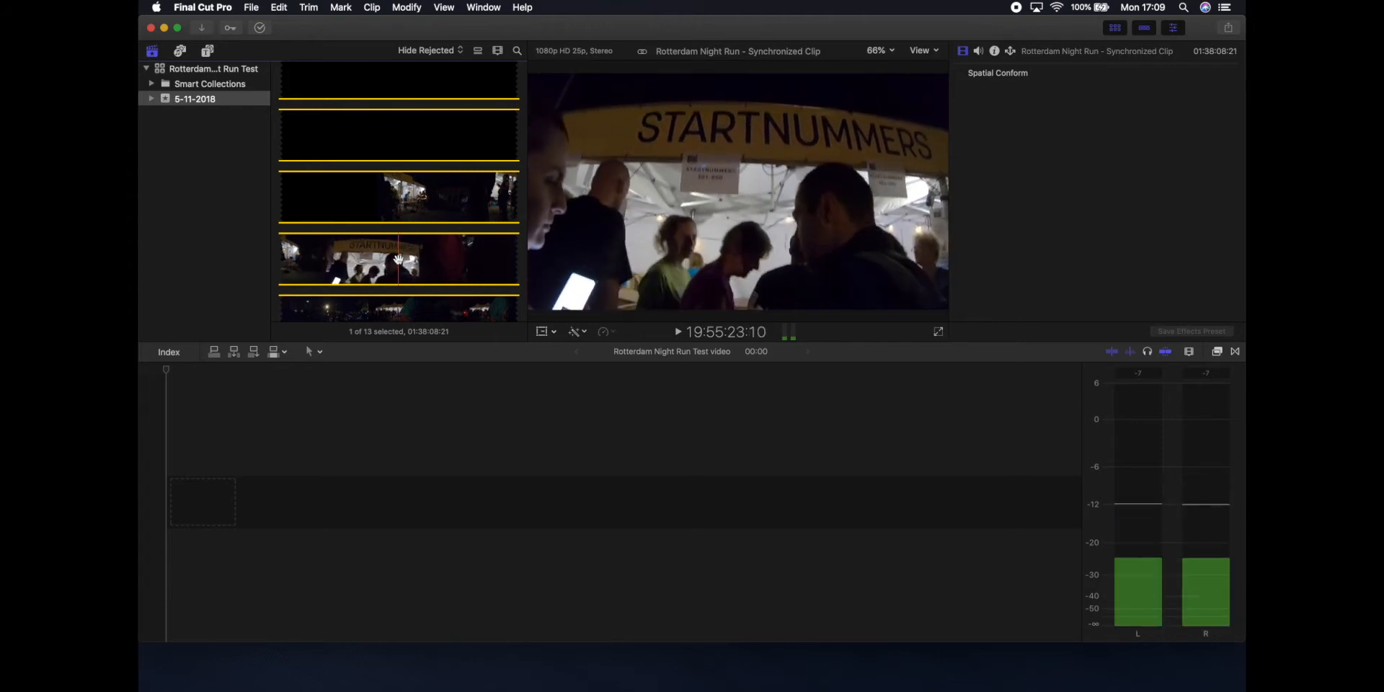
key(i)
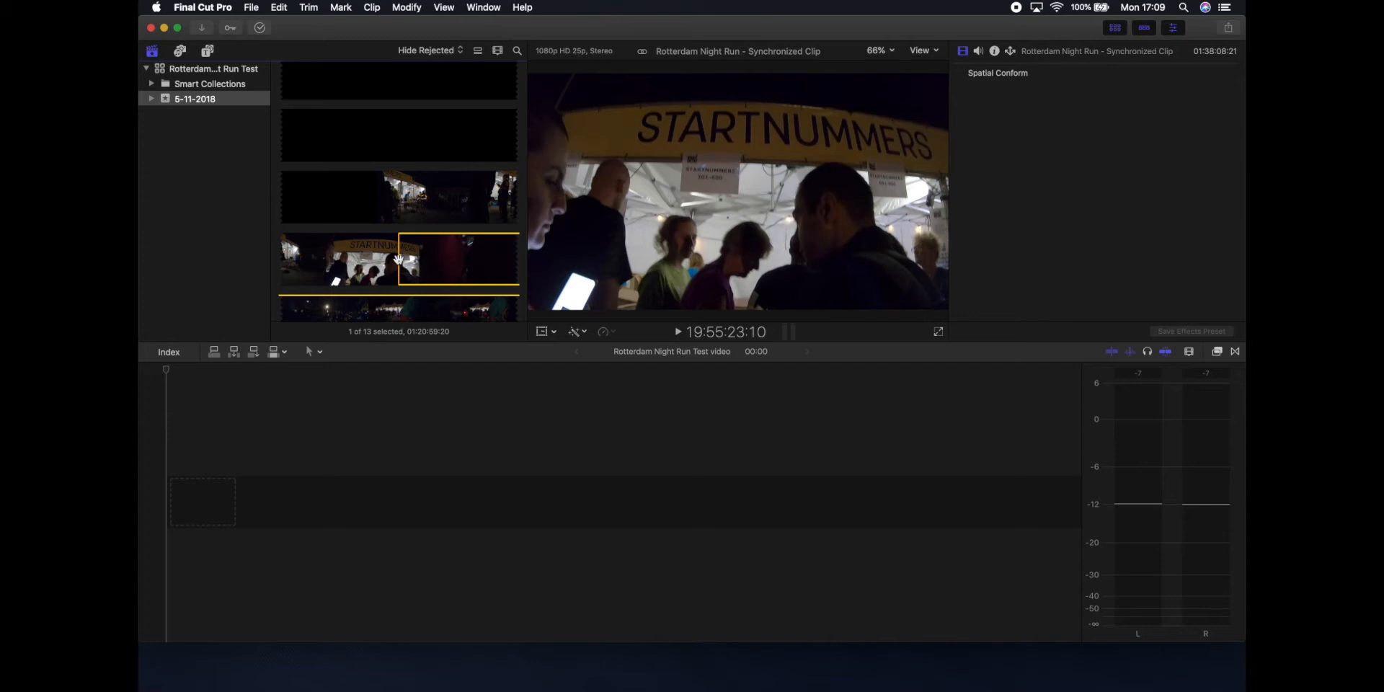
key(space)
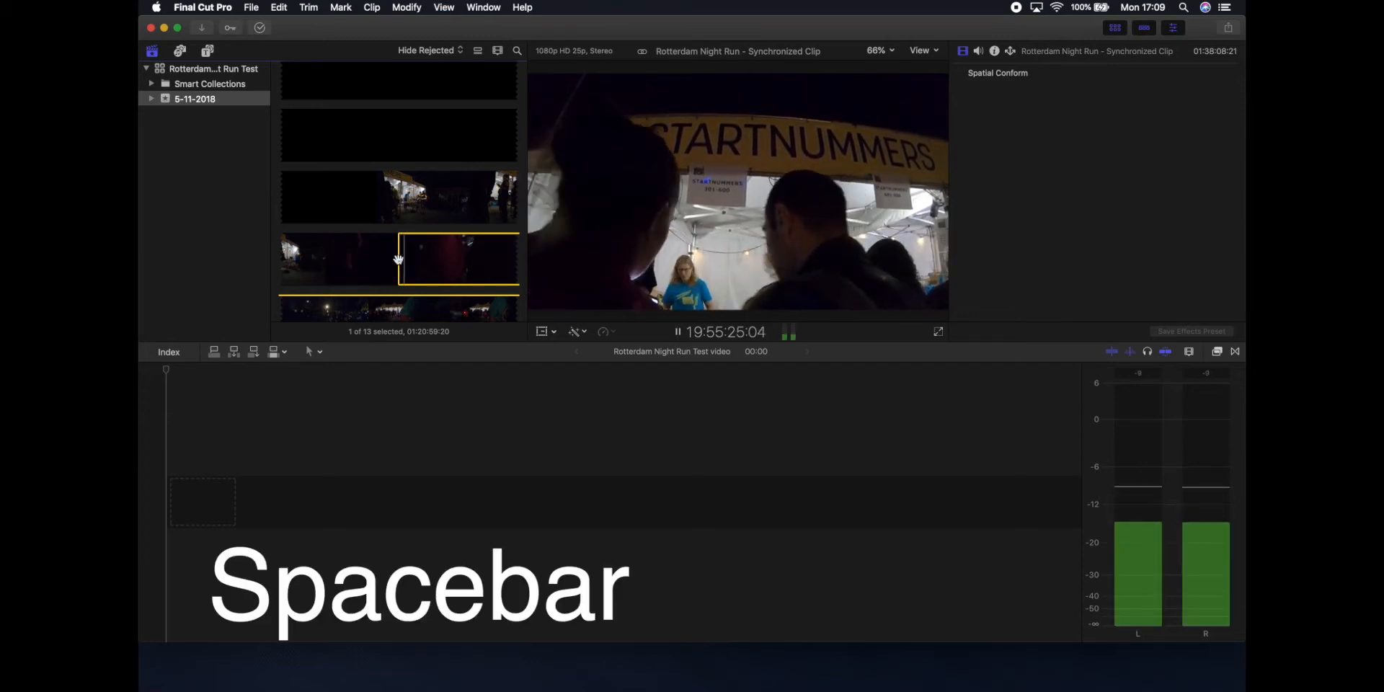
key(space)
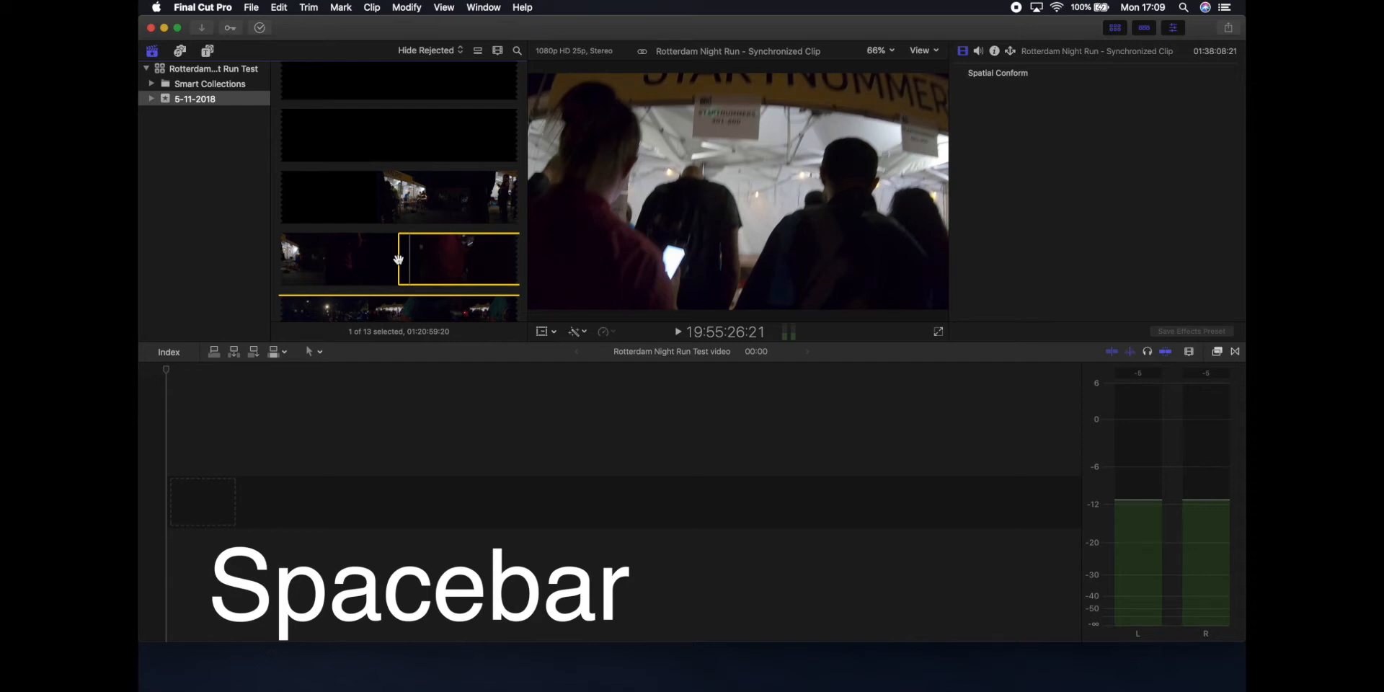
key(o)
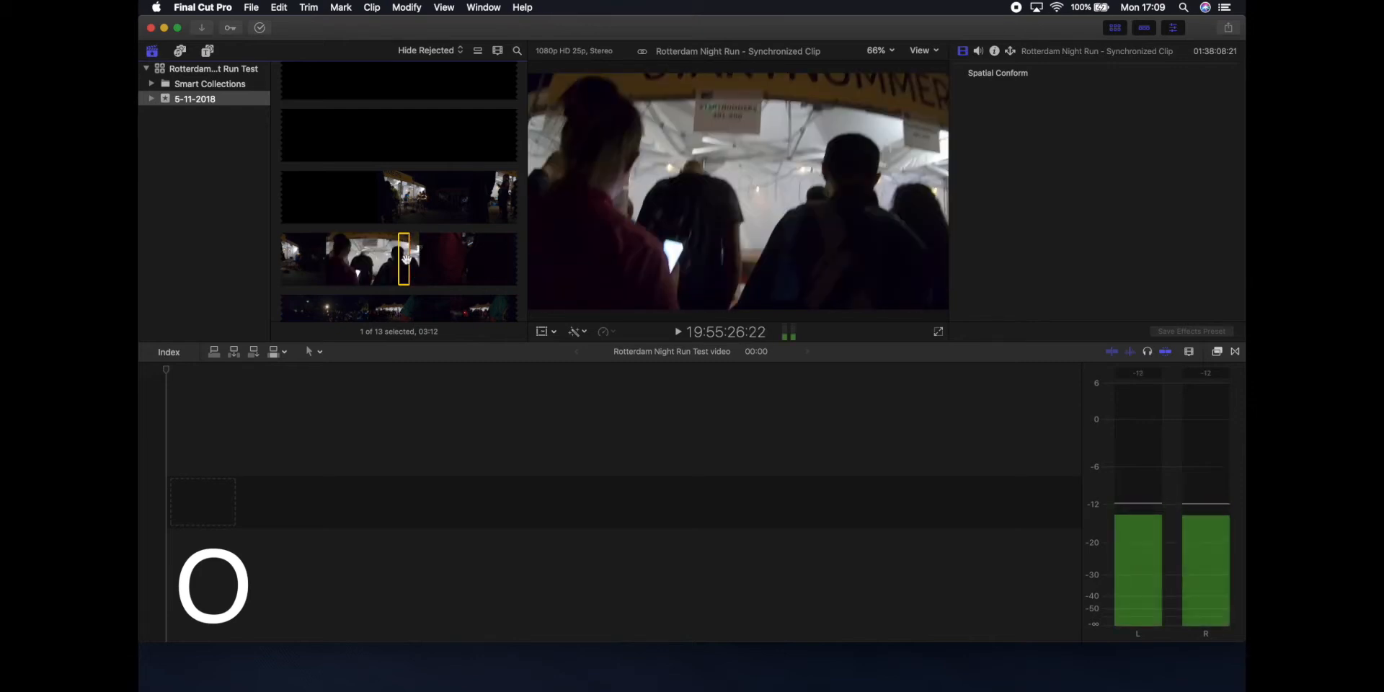
mouse_move(404, 258)
mouse_down()
mouse_move(370, 423)
mouse_move(207, 507)
mouse_move(388, 324)
mouse_move(405, 261)
mouse_up()
key(e)
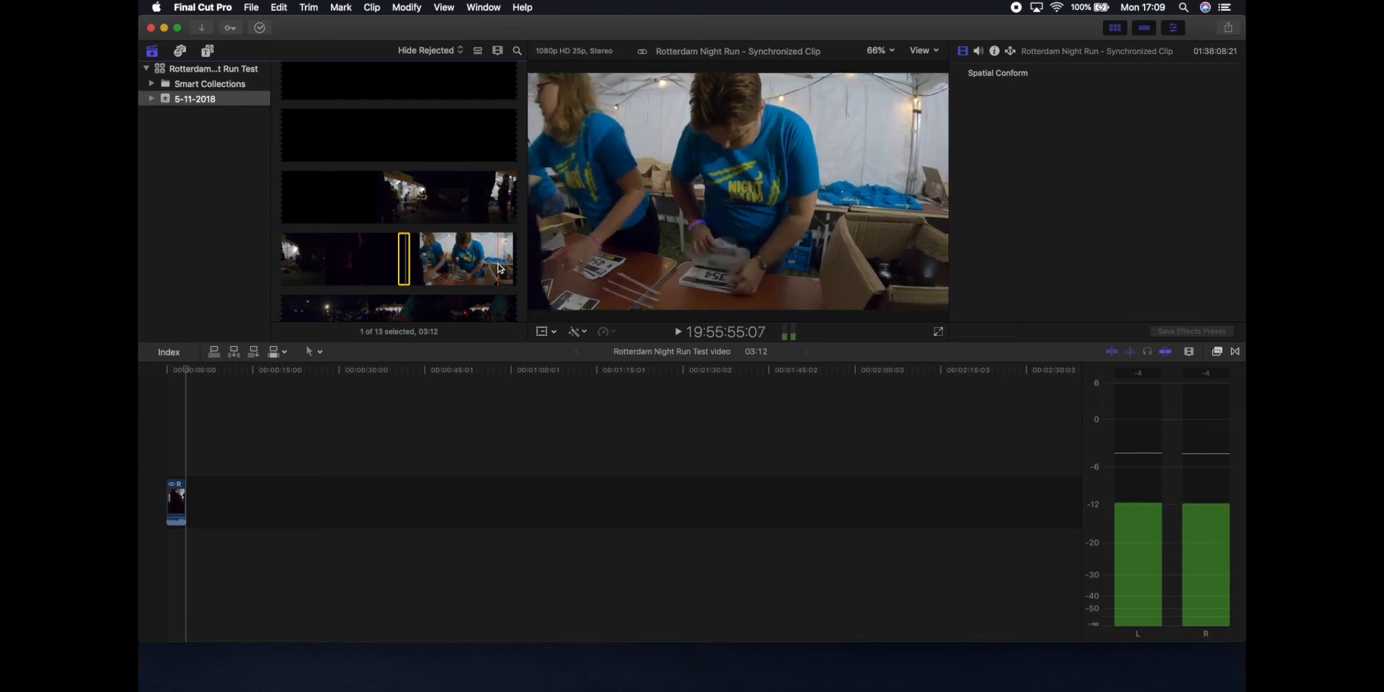
Step: Mark about 3 seconds of the volunteers sorting race numbers, from 19:55:55:11 to 19:55:58:16, and append the range to the timeline
click(500, 268)
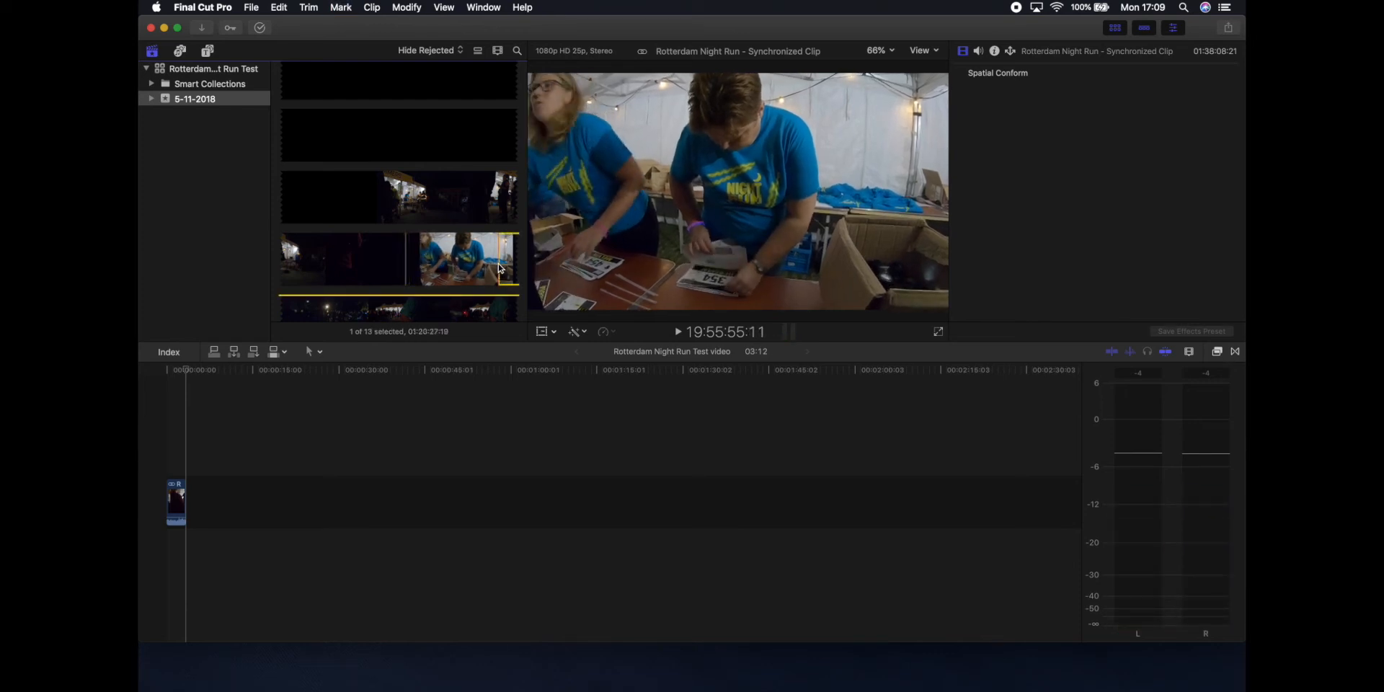
key(space)
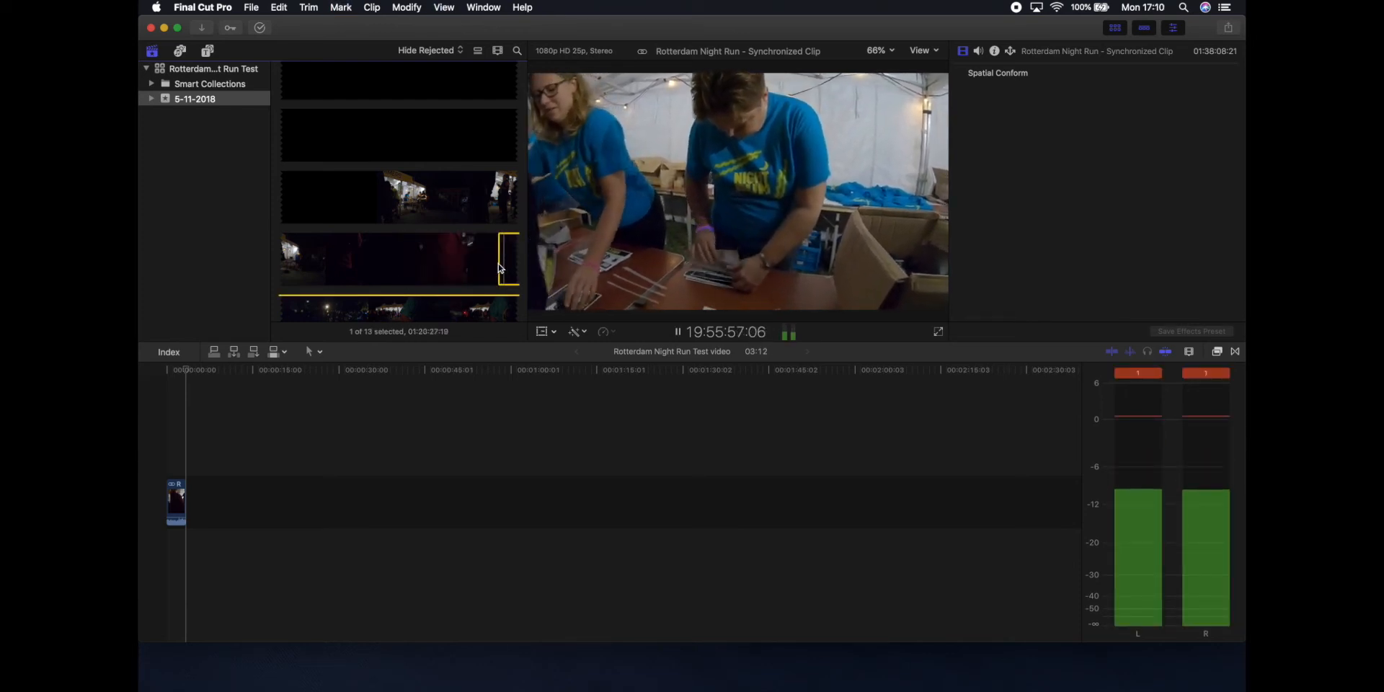
key(space)
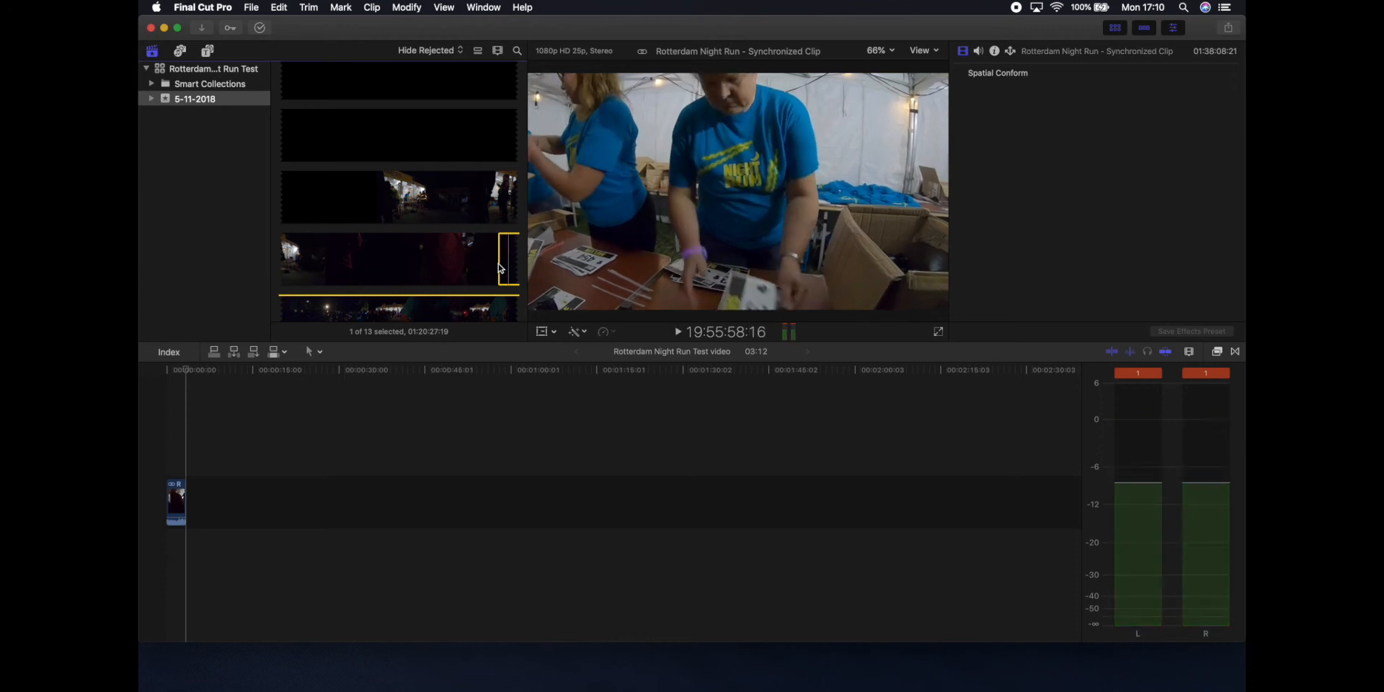
key(o)
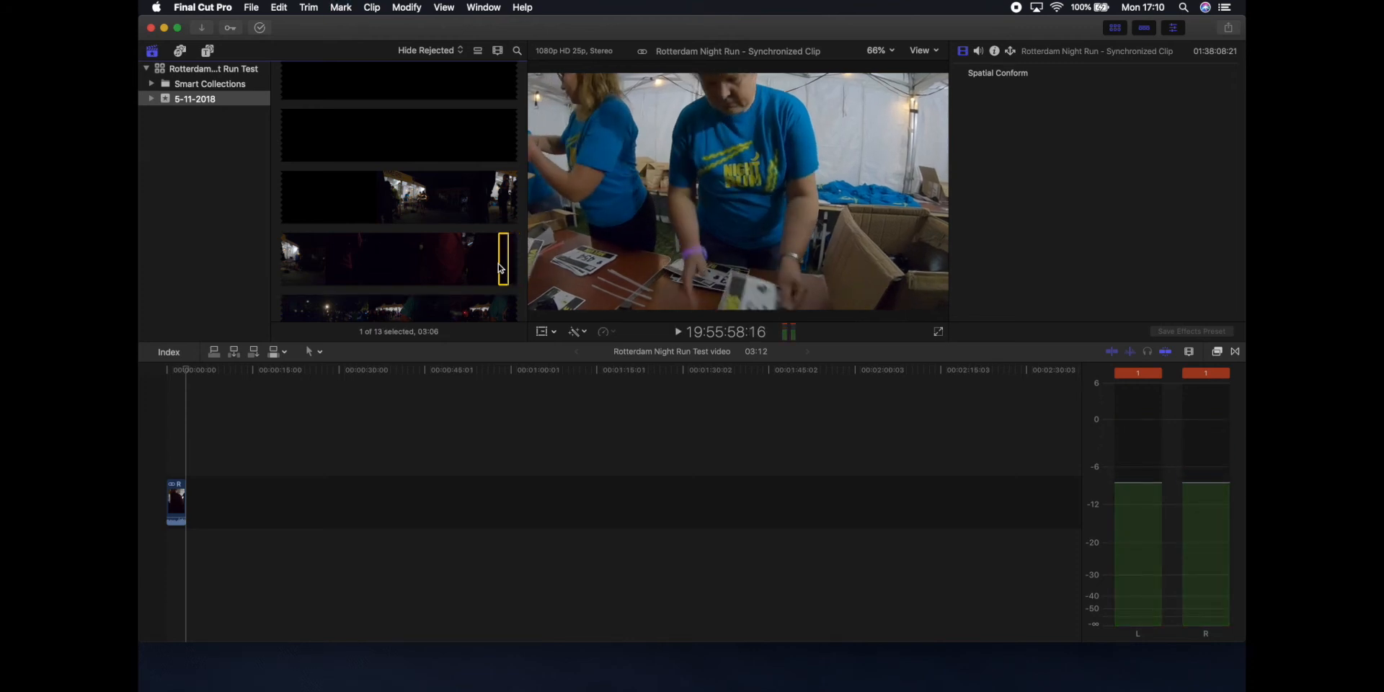
key(e)
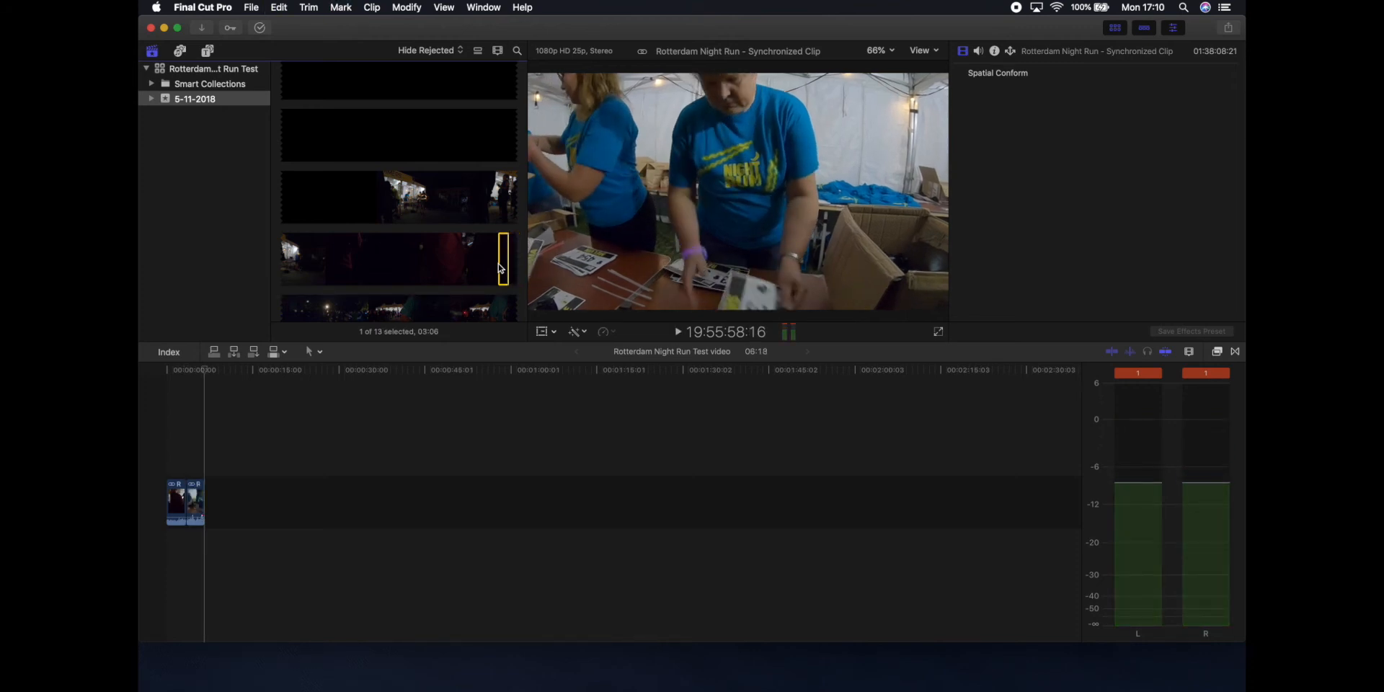
Step: Mark the dark shot of the runner outside the booth from 19:56:25:18 to 19:56:29:10 and append it to the timeline
scroll(501, 268, down, 3)
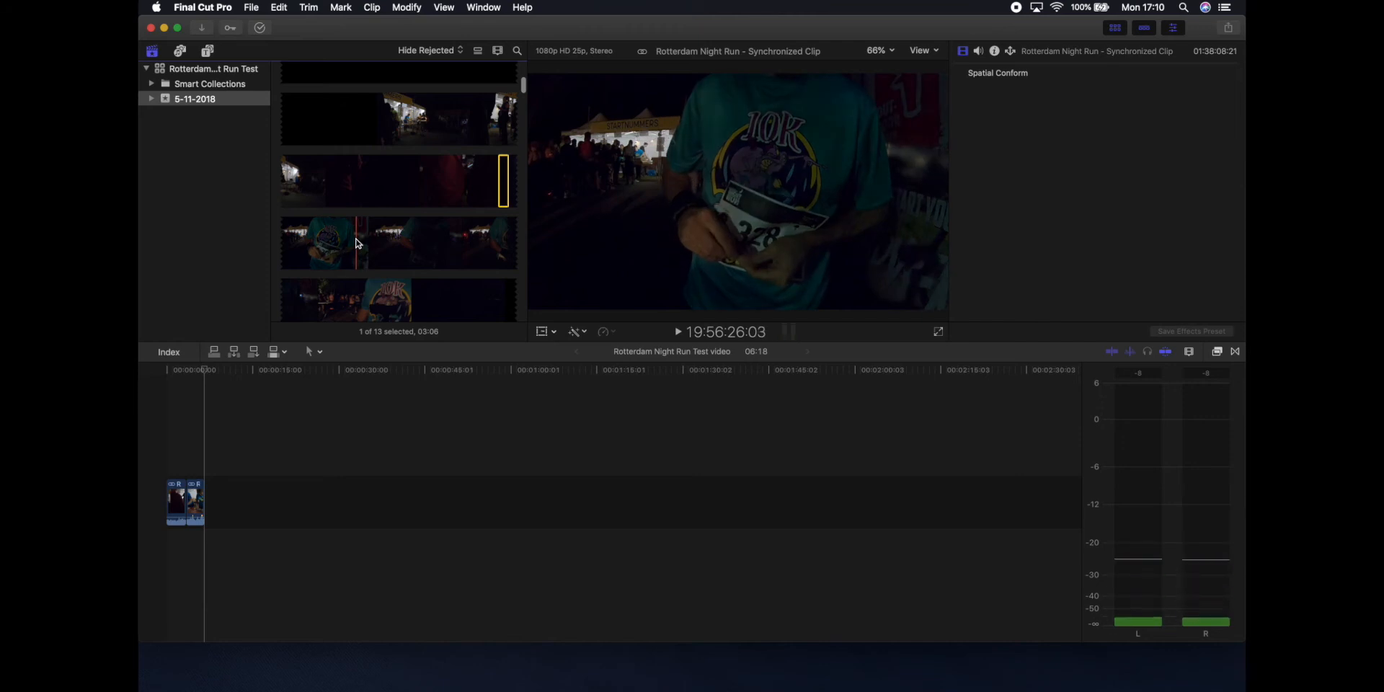
click(358, 243)
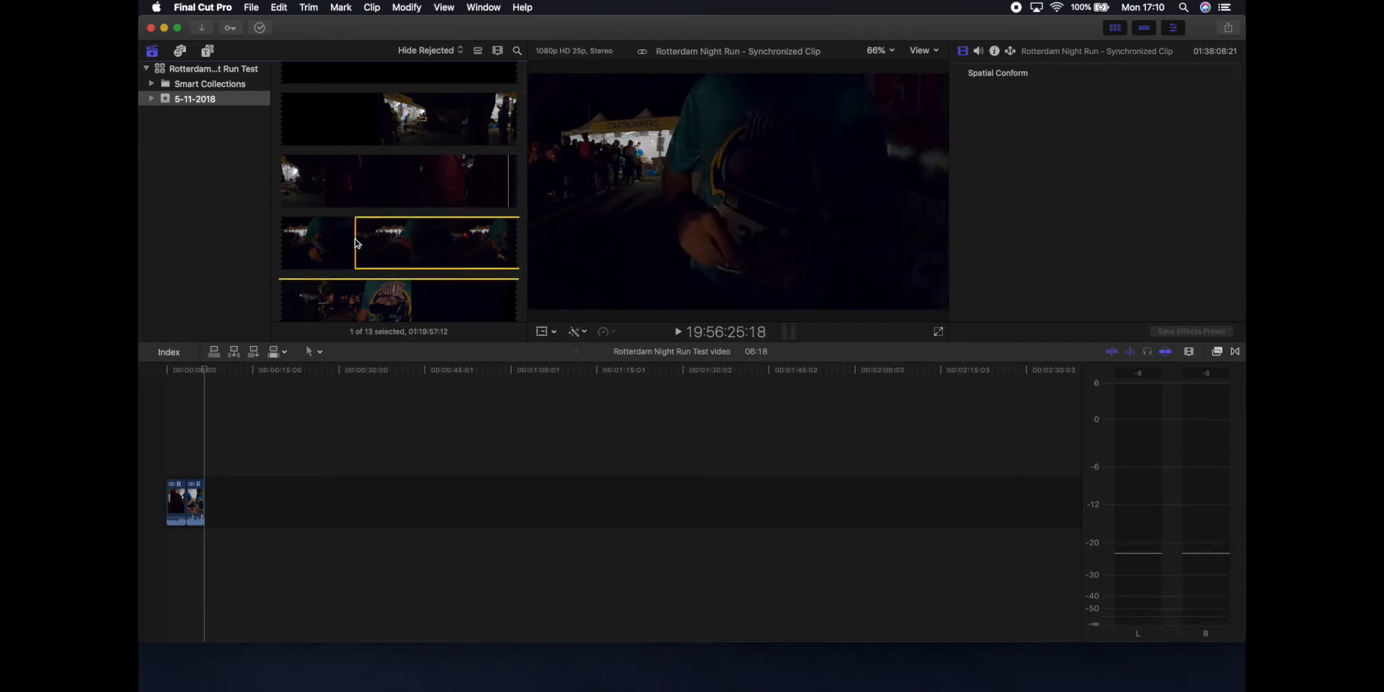
key(space)
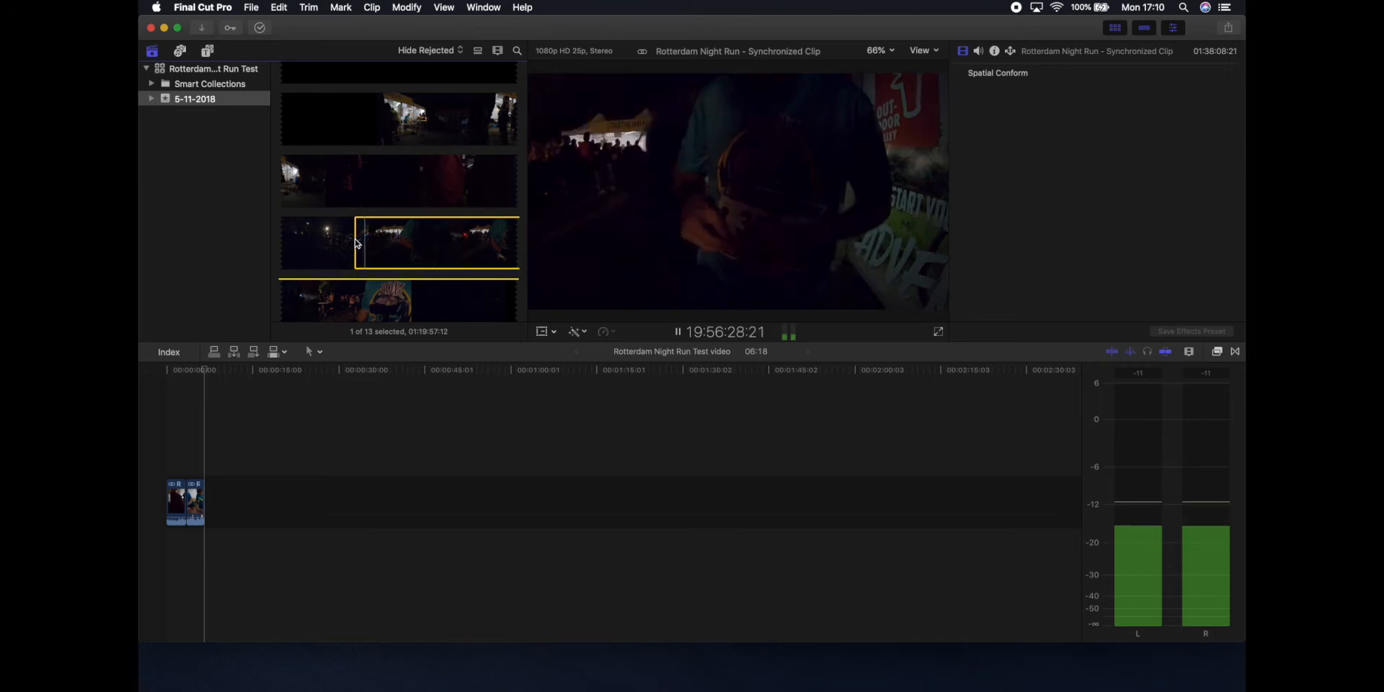
key(space)
key(o)
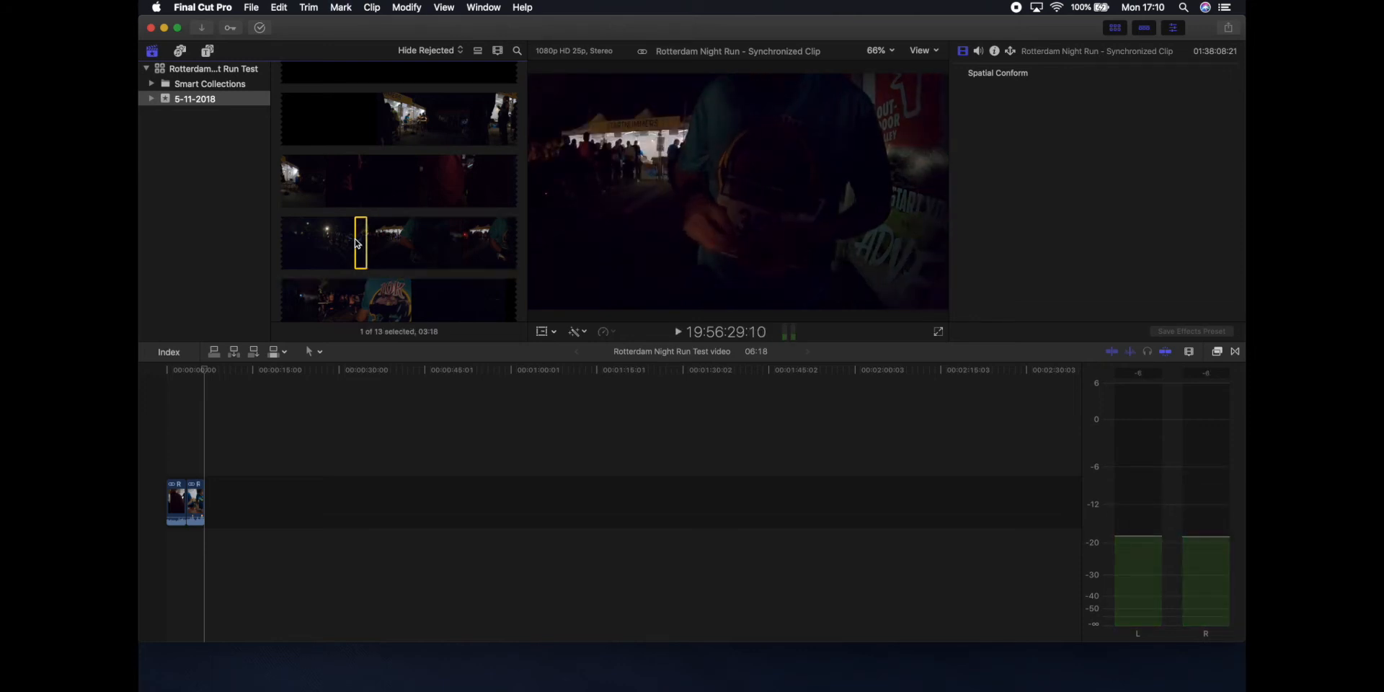
key(e)
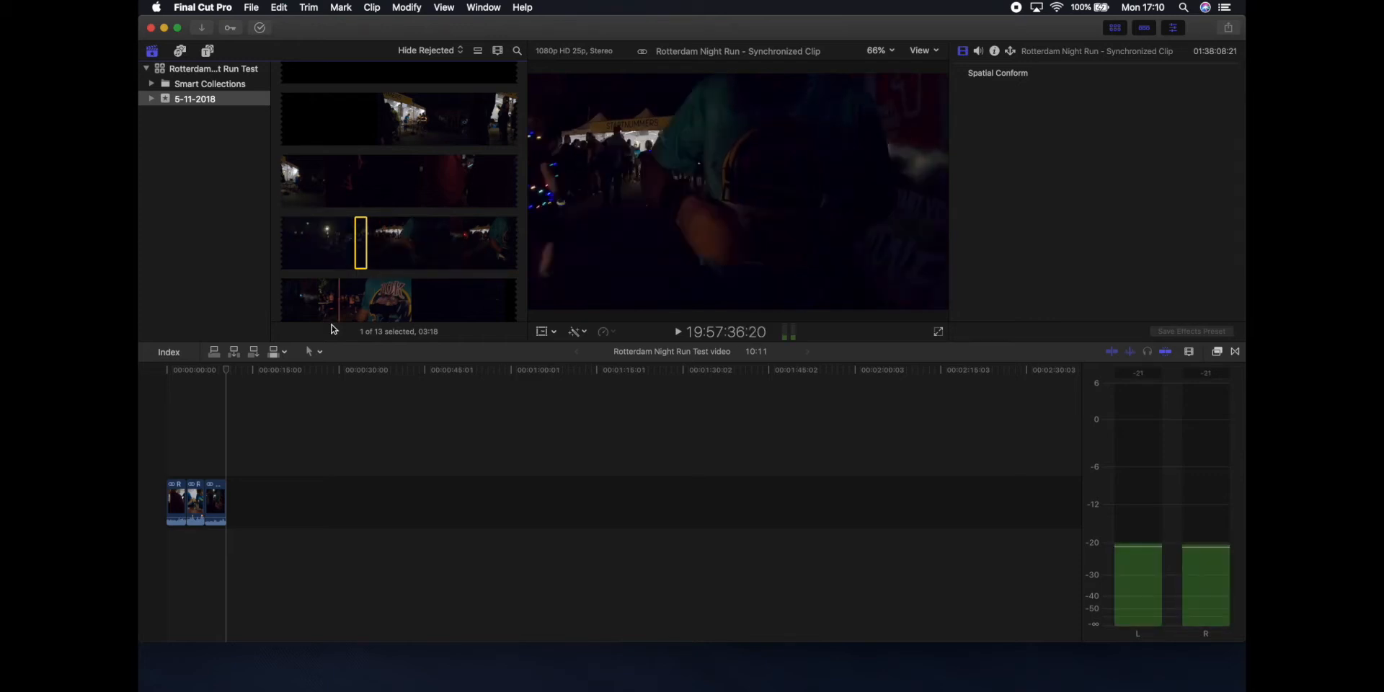
Step: Undo the last append and insert the marked range between the first two timeline clips, at 3:12
click(234, 376)
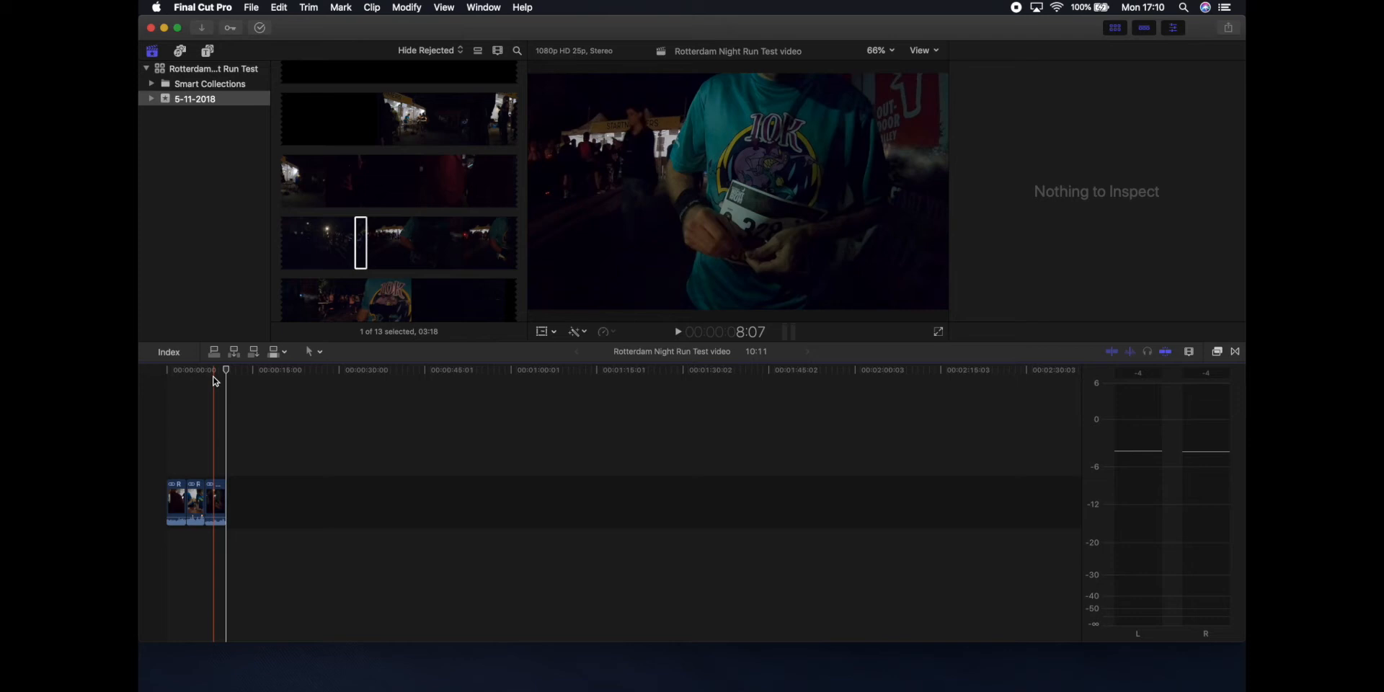
key(super+z)
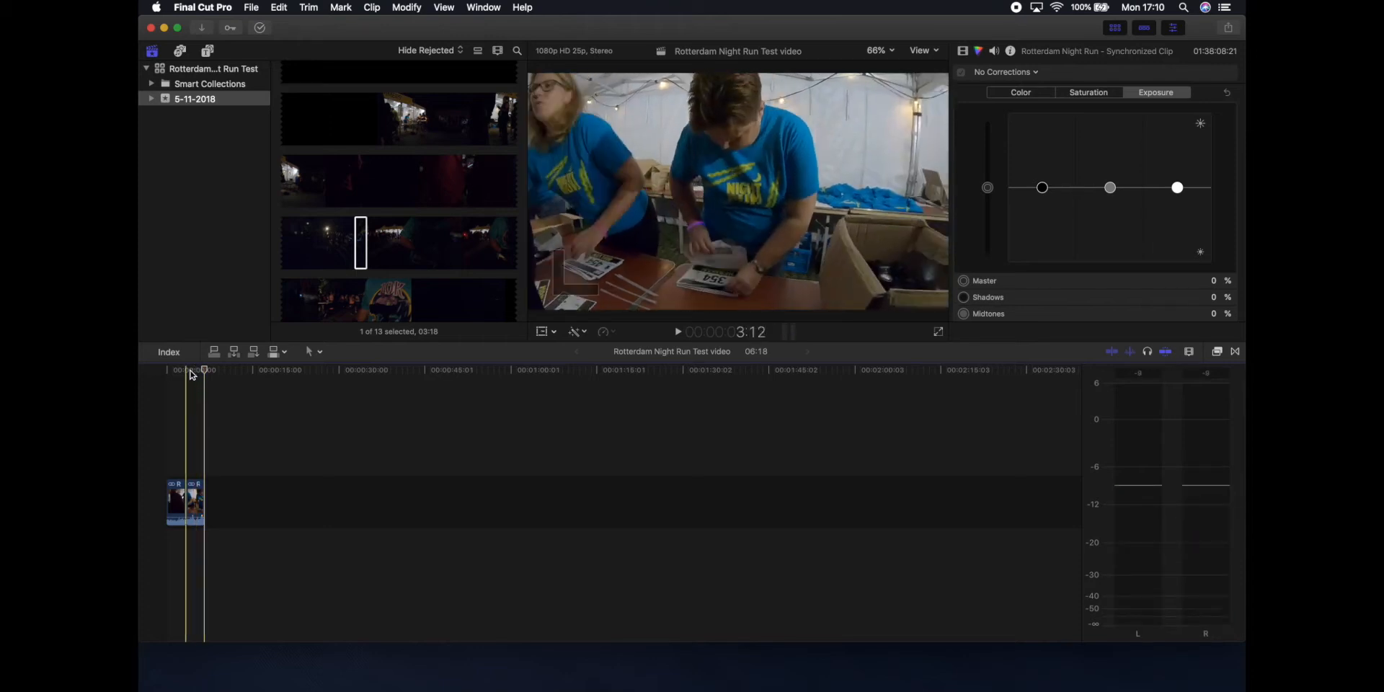
click(186, 373)
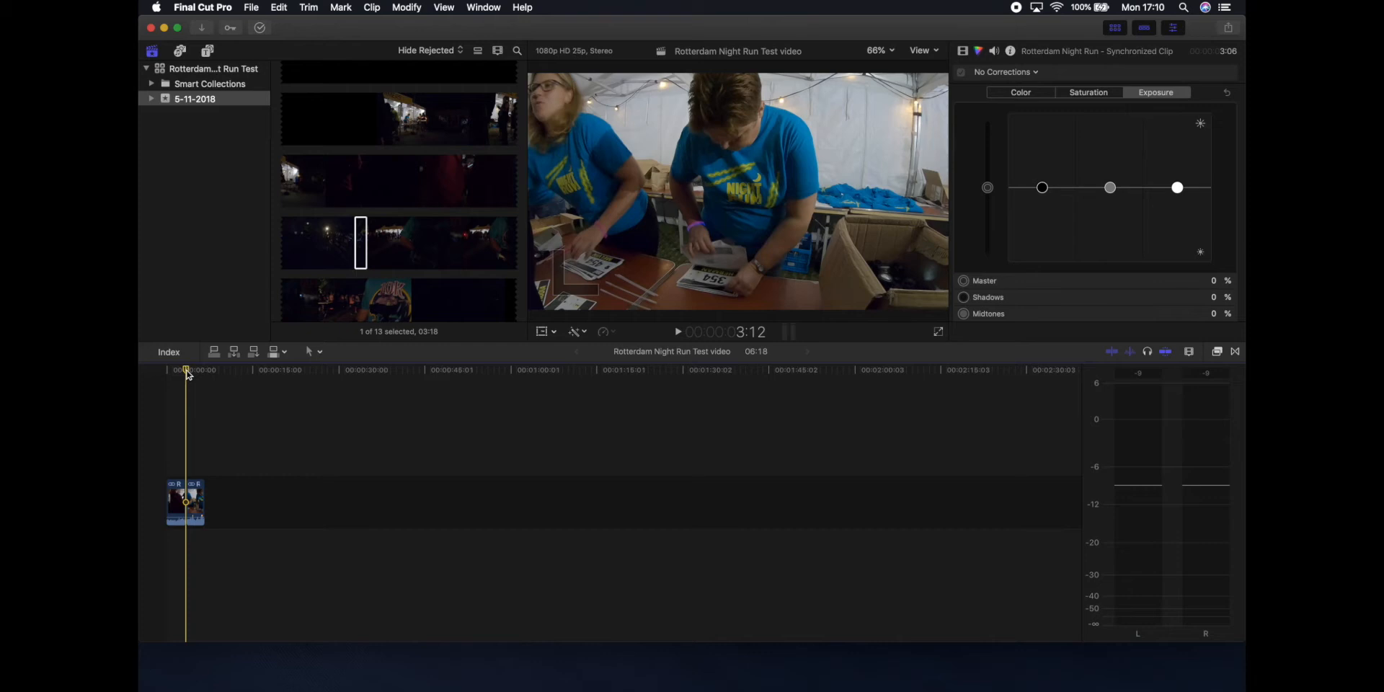
key(w)
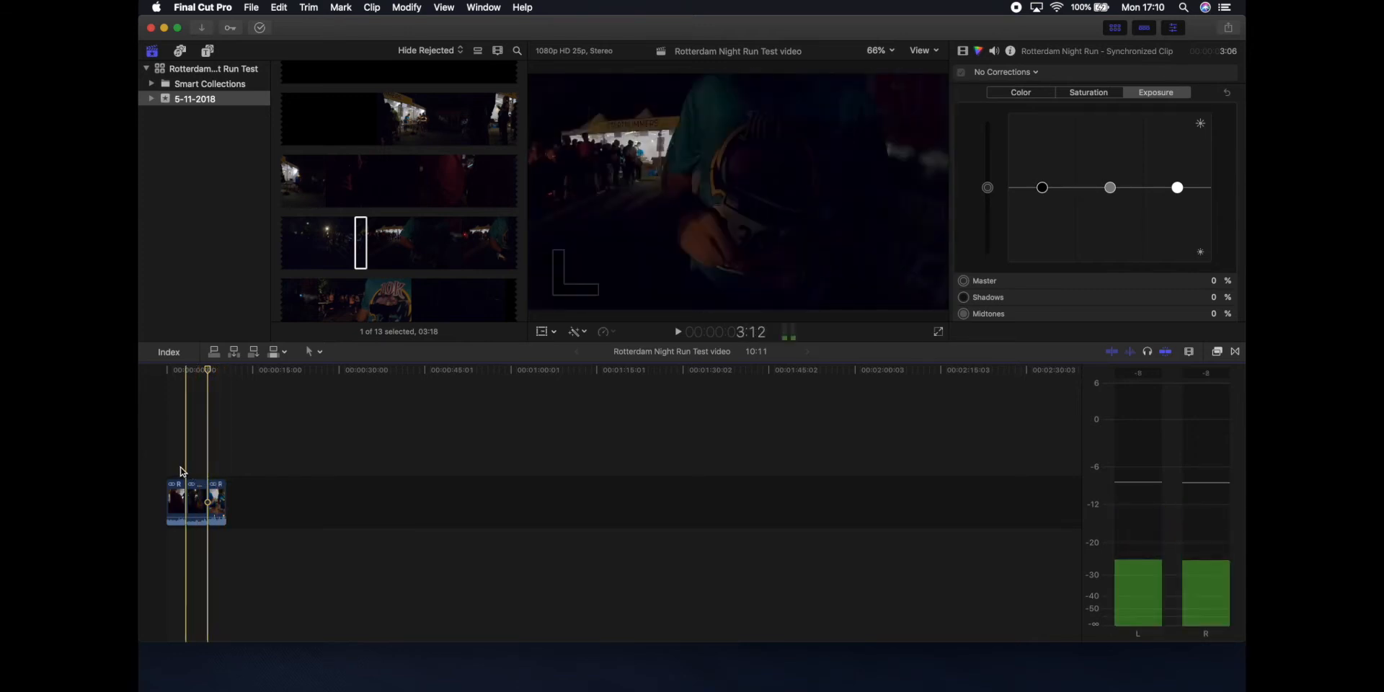
Step: Undo the insert and restore the dark runner shot at the end of the timeline
key(super+z)
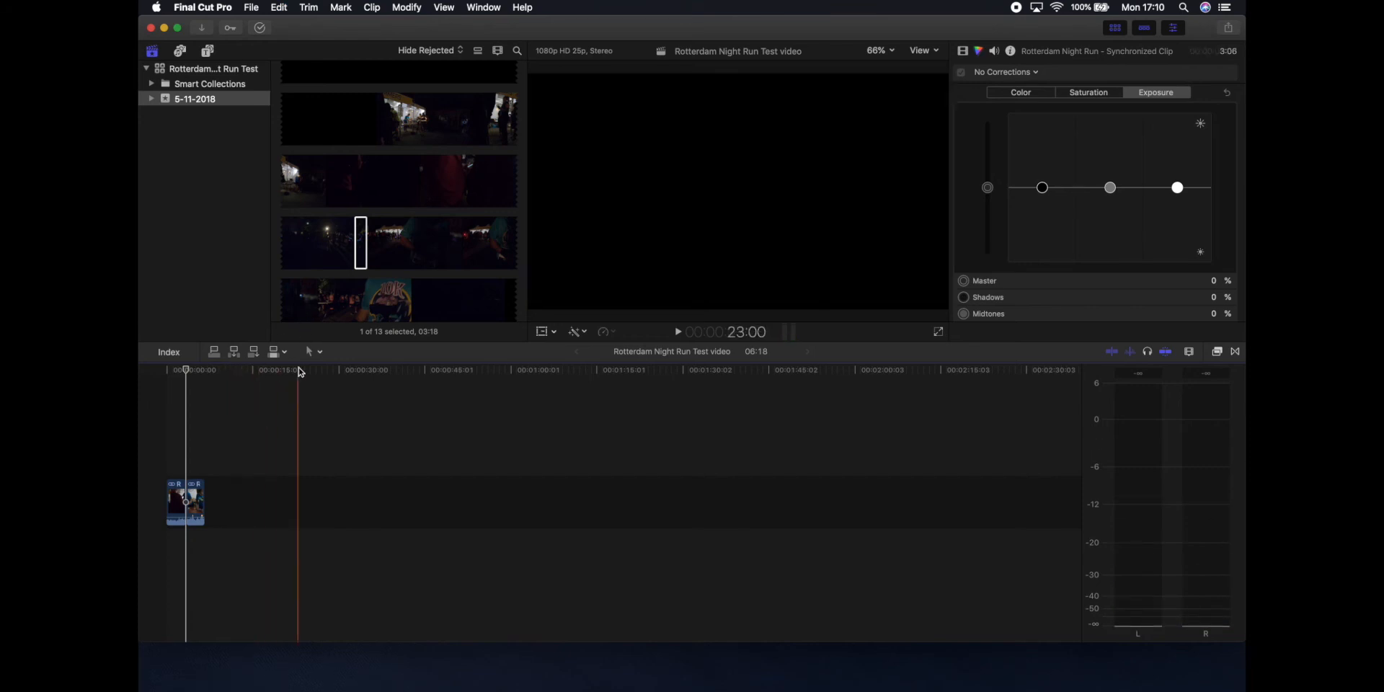
key(super+shift+z)
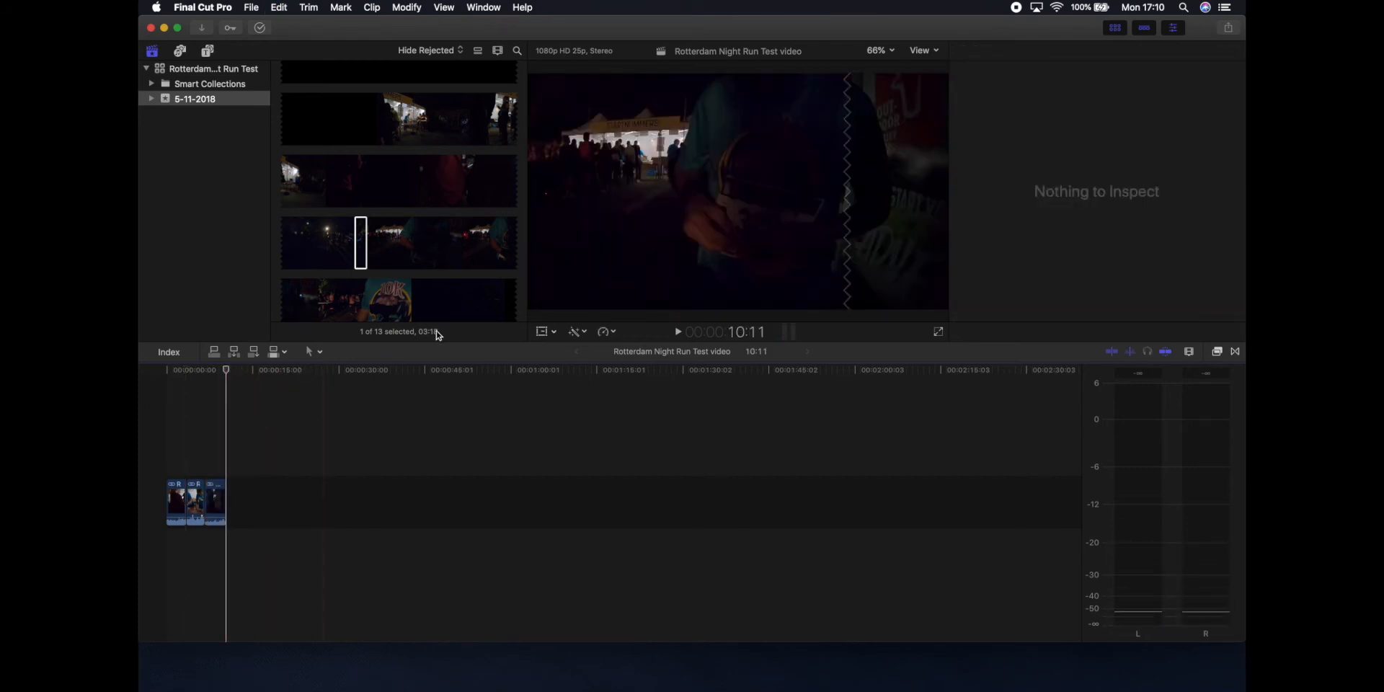
Step: Preview more of the synchronized clip, mark a range of the runners on the dark path from 20:06:06:15, and append it to the timeline
click(374, 237)
key(space)
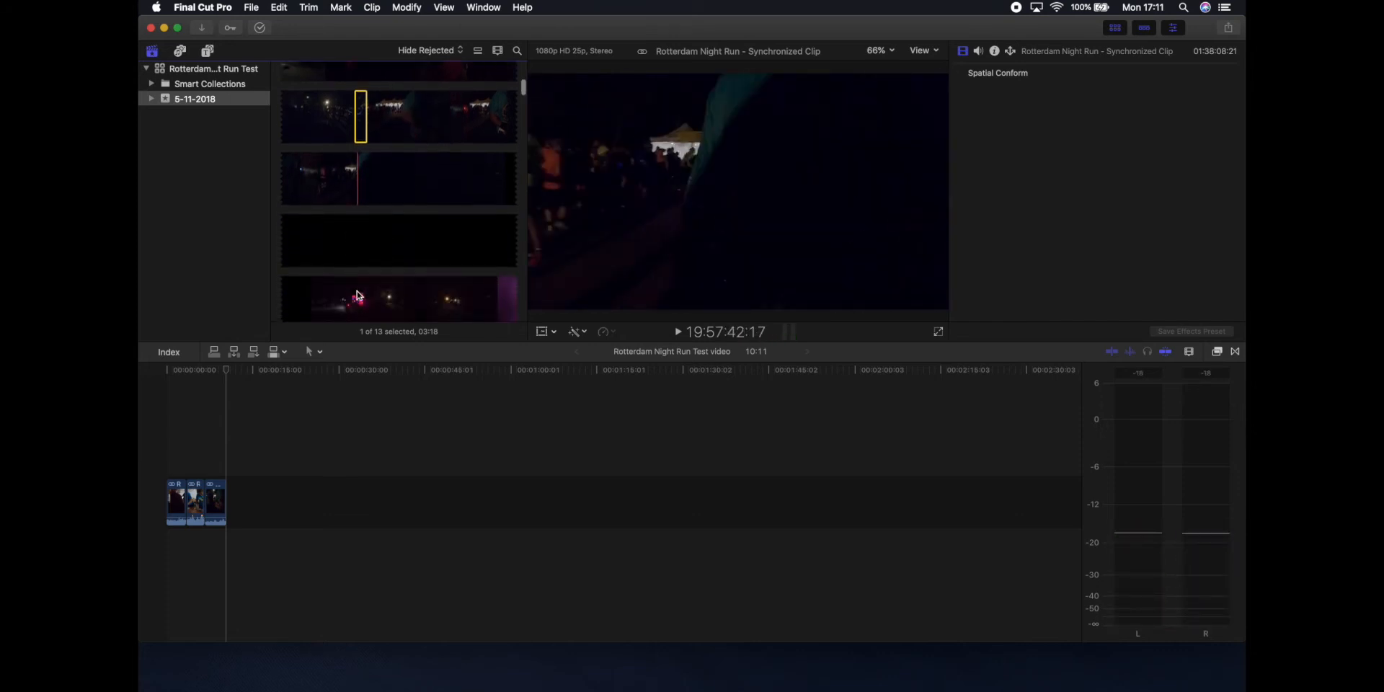
key(space)
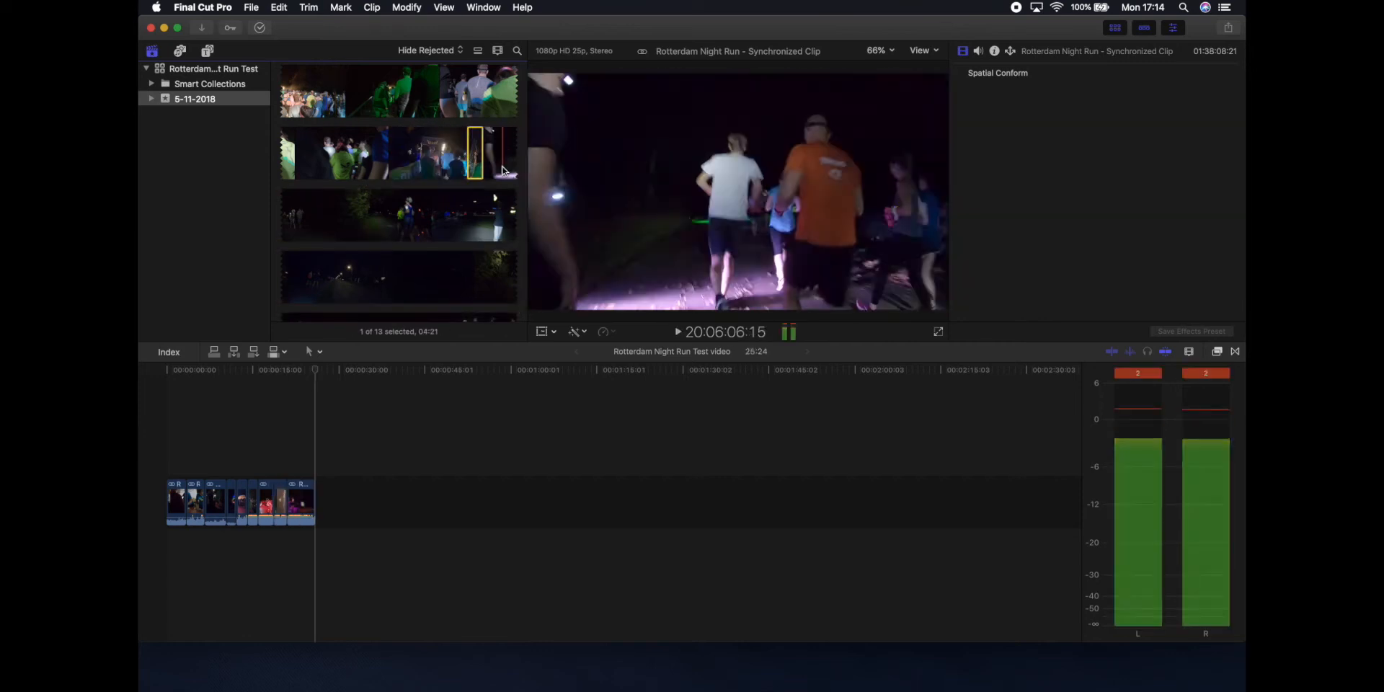
key(i)
key(e)
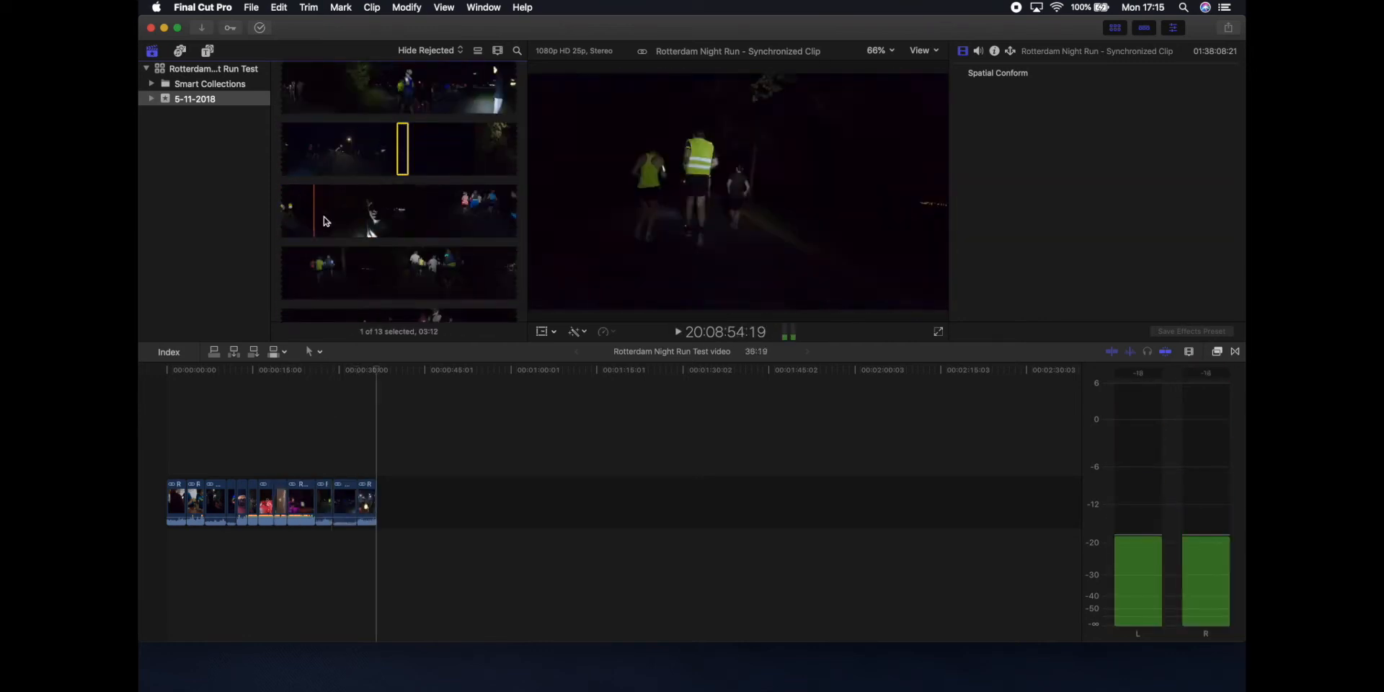
Step: Mark a 13:15 range of the teal-shirted runner and about 3 seconds of the following footage, appending both to the timeline
click(368, 213)
key(e)
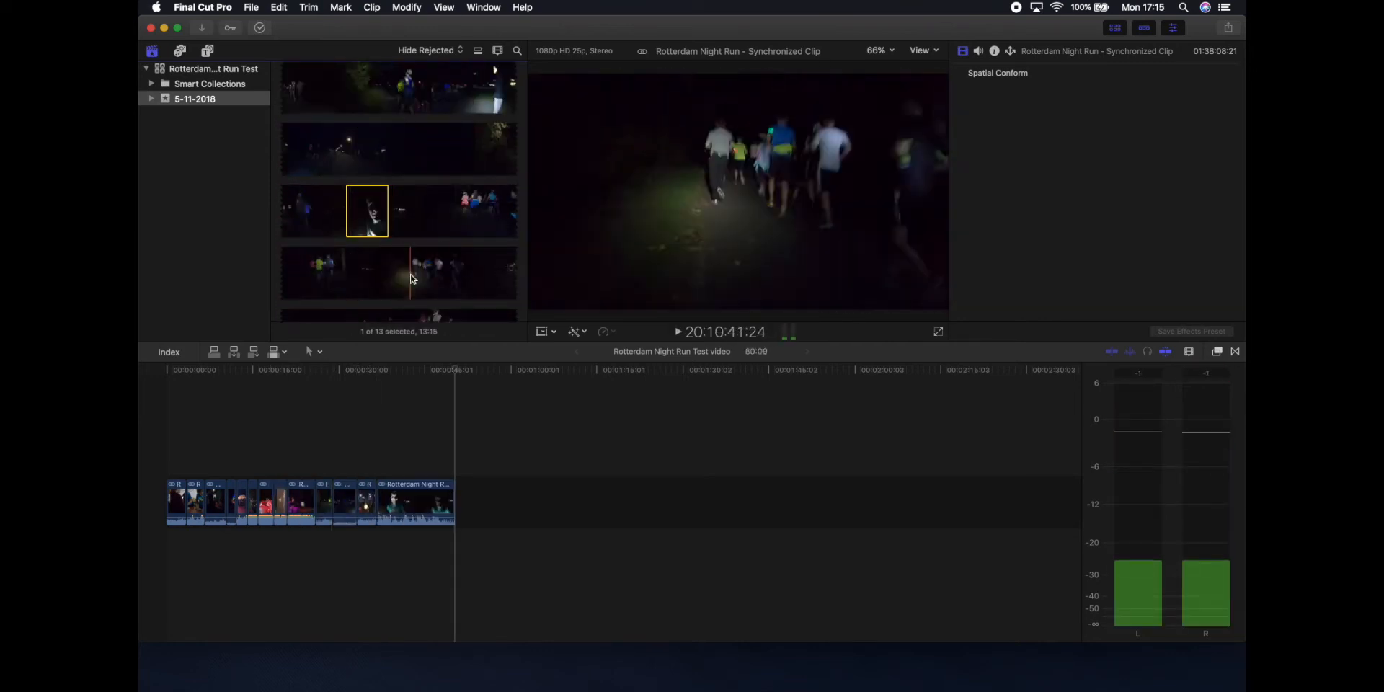
scroll(411, 278, down, 5)
key(space)
key(i)
key(o)
key(e)
Step: Mark about 14 seconds of the headlamp-wearing runners near 20:14:23 and append the range to the timeline
key(space)
key(i)
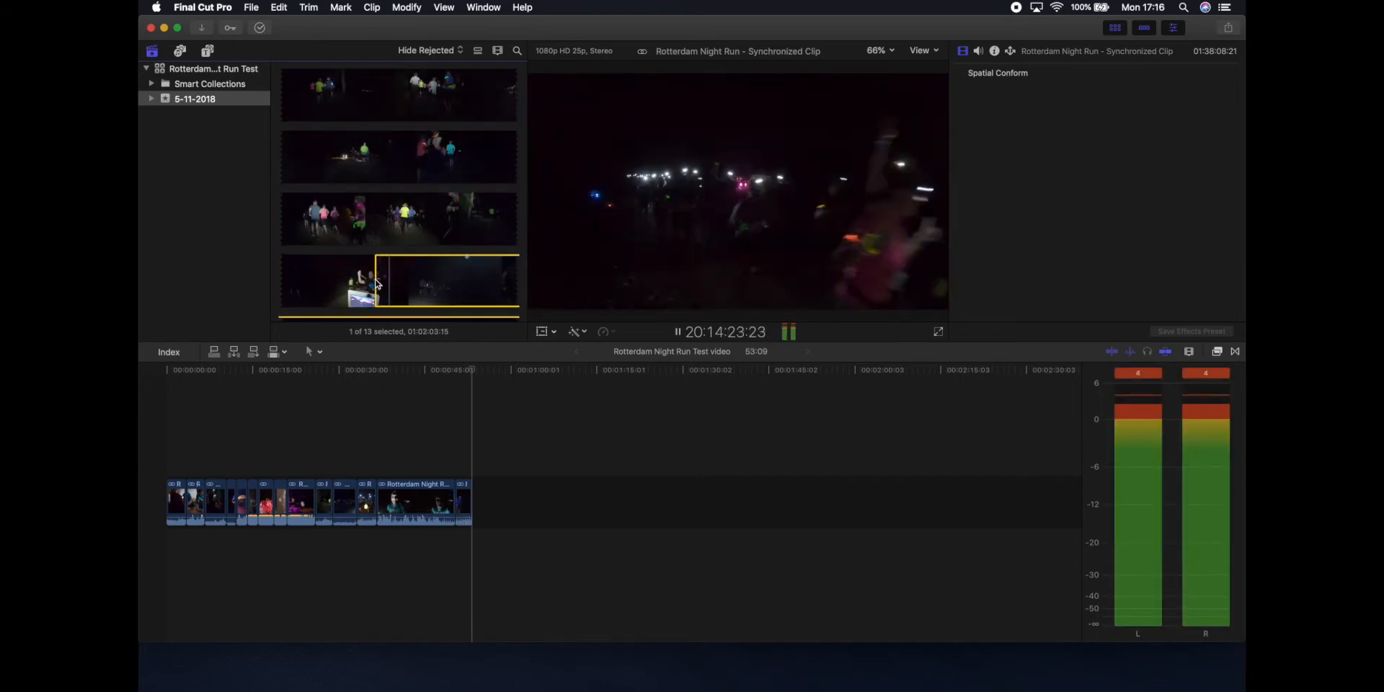
key(o)
key(e)
Step: Mark about 20 seconds of the teal-shirted runner talking in the dark near 20:18:03 and append the range to the timeline
scroll(421, 284, down, 5)
key(space)
key(i)
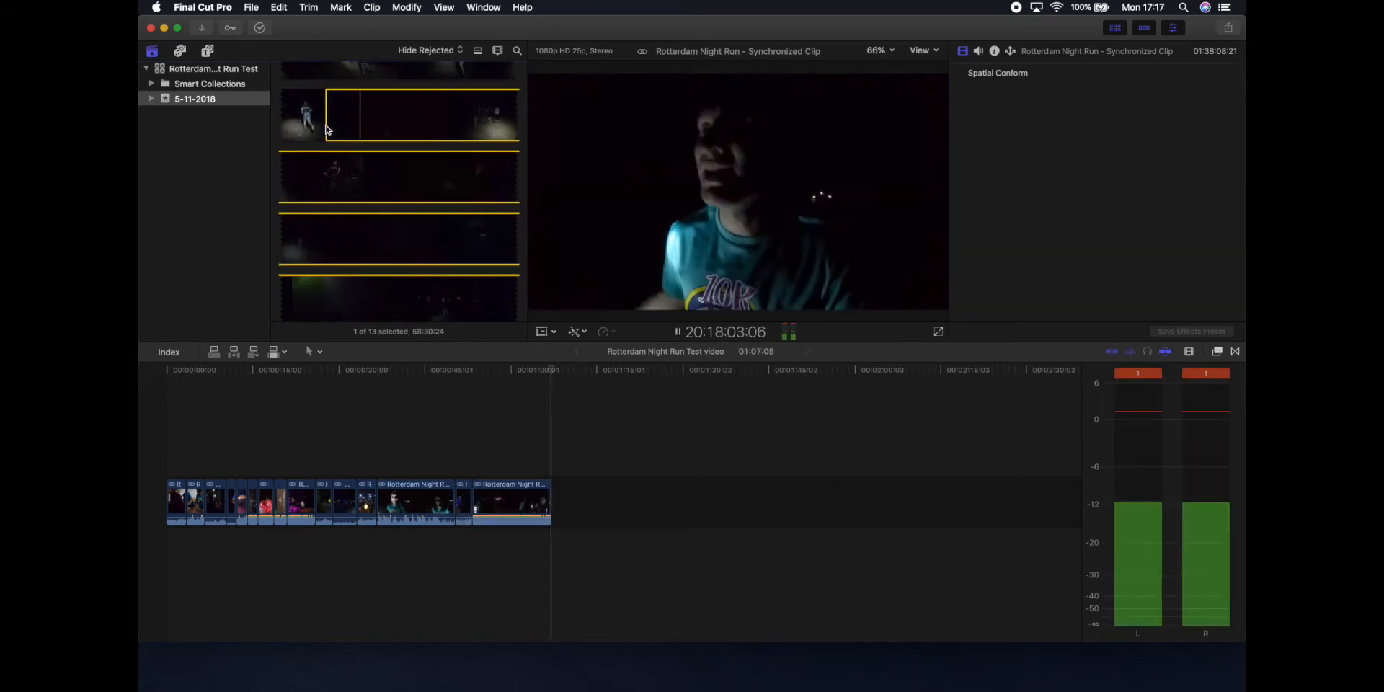
key(o)
key(e)
Step: Mark an 11:04 range in the filmstrip row just after the talking shot and append it to the timeline
key(i)
key(o)
key(e)
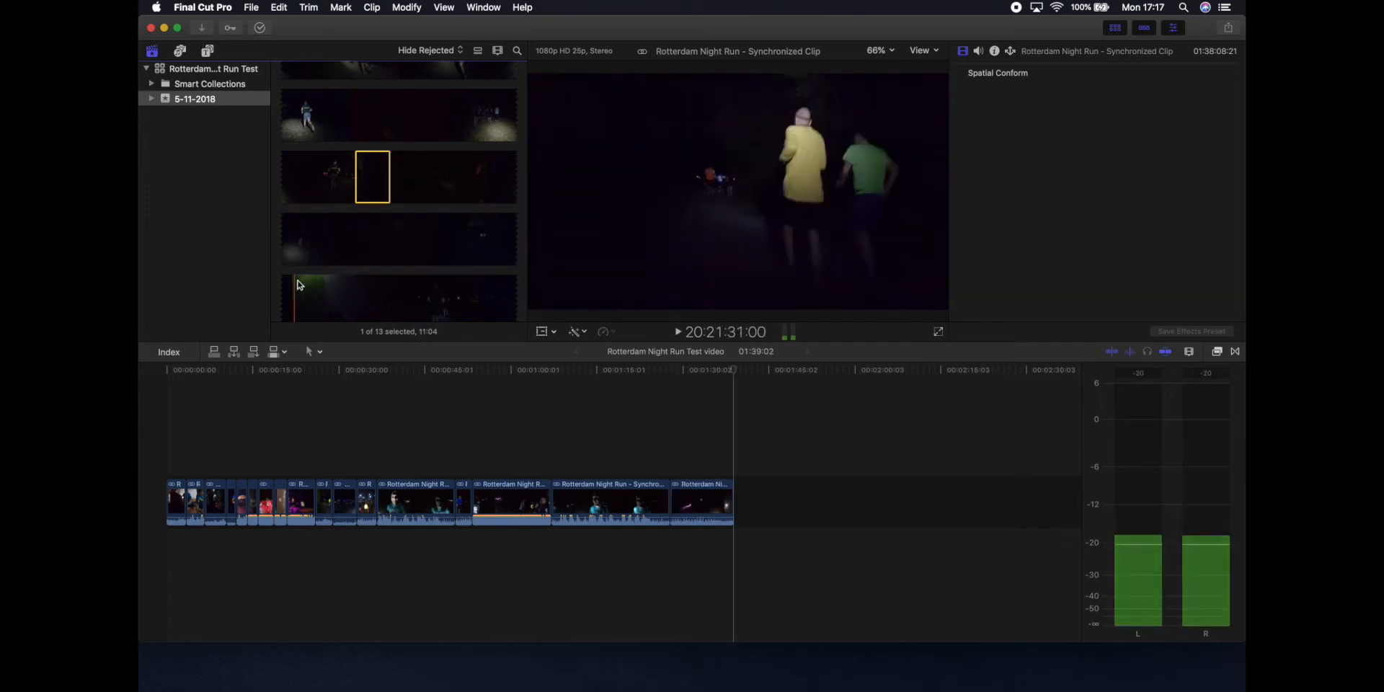
Step: Mark about 3 seconds of footage after the runners in yellow and green near 20:21:31:00 and append the range to the timeline
scroll(306, 292, down, 3)
key(space)
key(i)
key(o)
key(e)
Step: Mark about 2 seconds of the dark footage with blurred lights near 20:25:41 and append the range to the timeline
scroll(354, 227, down, 4)
key(i)
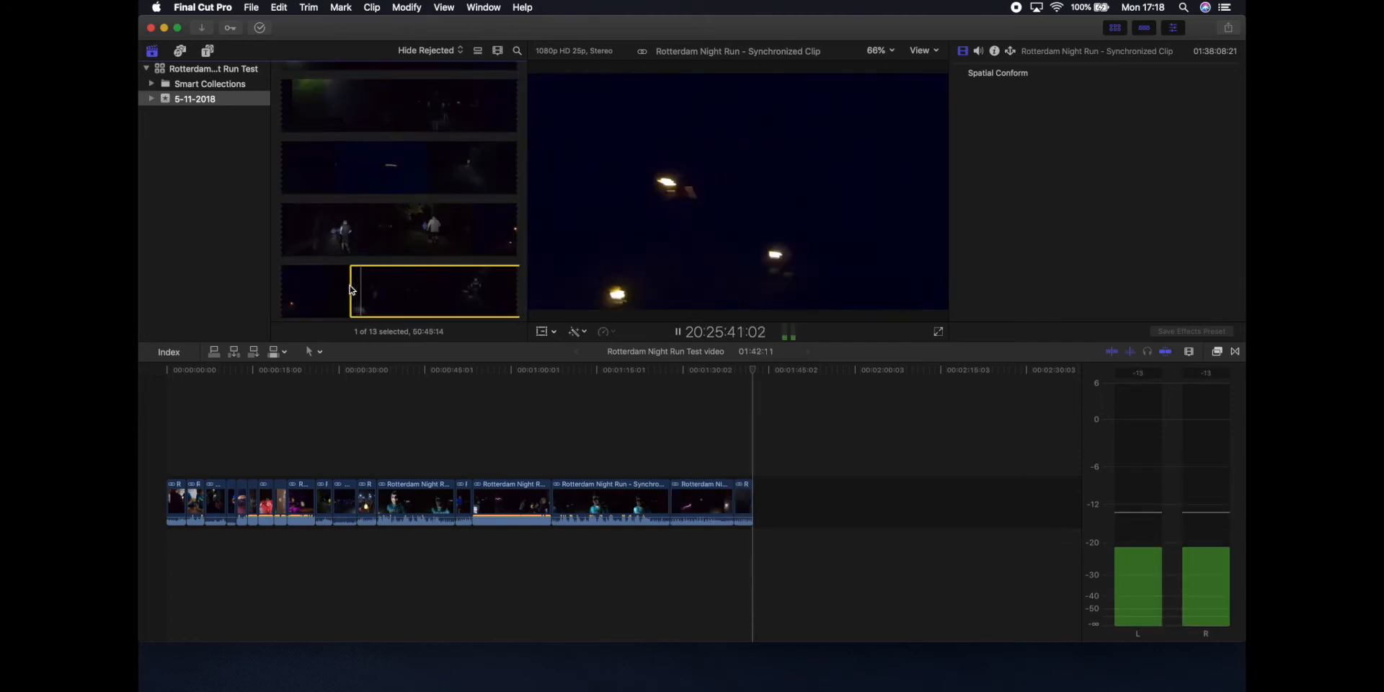
key(o)
key(e)
Step: Mark a range of about 3 seconds just before the purple-lit footage and append it to the timeline
scroll(351, 288, down, 4)
key(i)
key(o)
key(e)
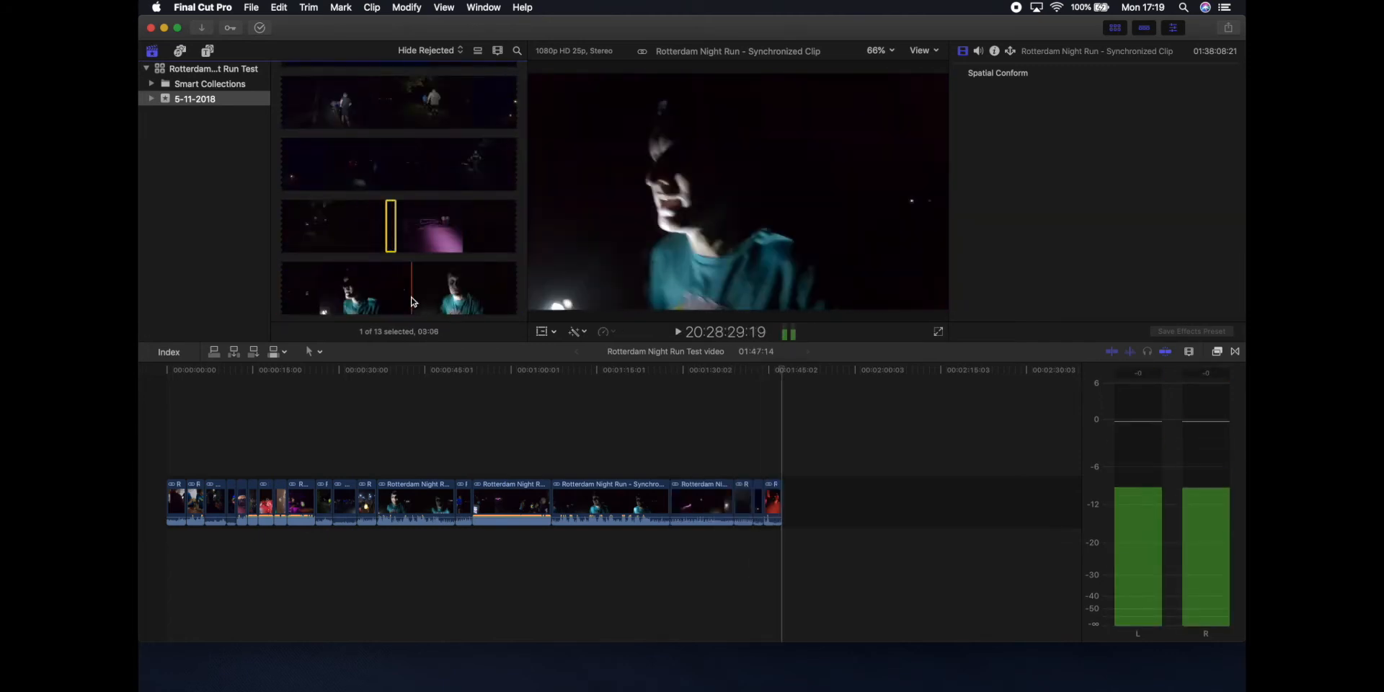
Step: Mark a 42:17 range of the teal-shirted runner talking from 20:28:29:19 and append it to the timeline
key(i)
scroll(415, 285, down, 4)
key(o)
key(e)
Step: Mark two short ranges of about 4 seconds each, starting near 20:31:37:24, and append both to the timeline
scroll(287, 231, down, 3)
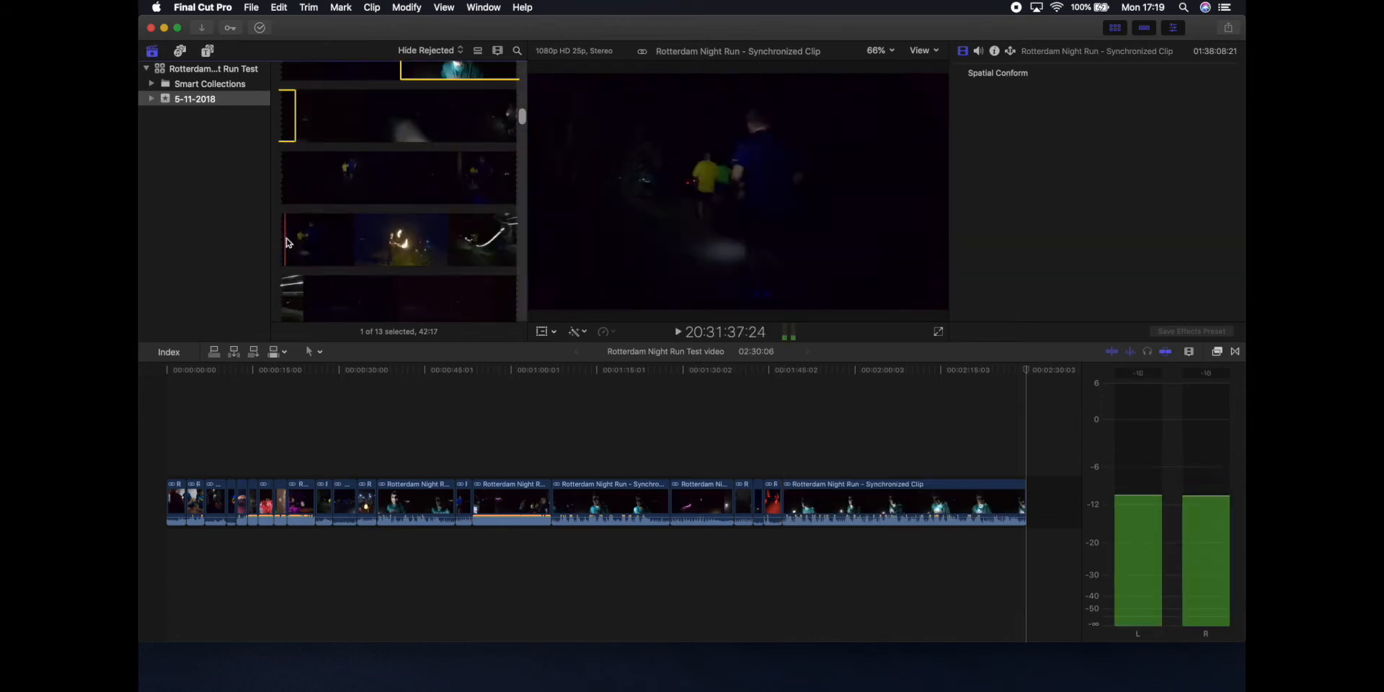
key(i)
key(o)
key(e)
key(i)
key(o)
key(e)
Step: Mark about 7 seconds of the glowing human figure near 20:36:50 and append the range to the timeline
scroll(483, 191, down, 5)
key(i)
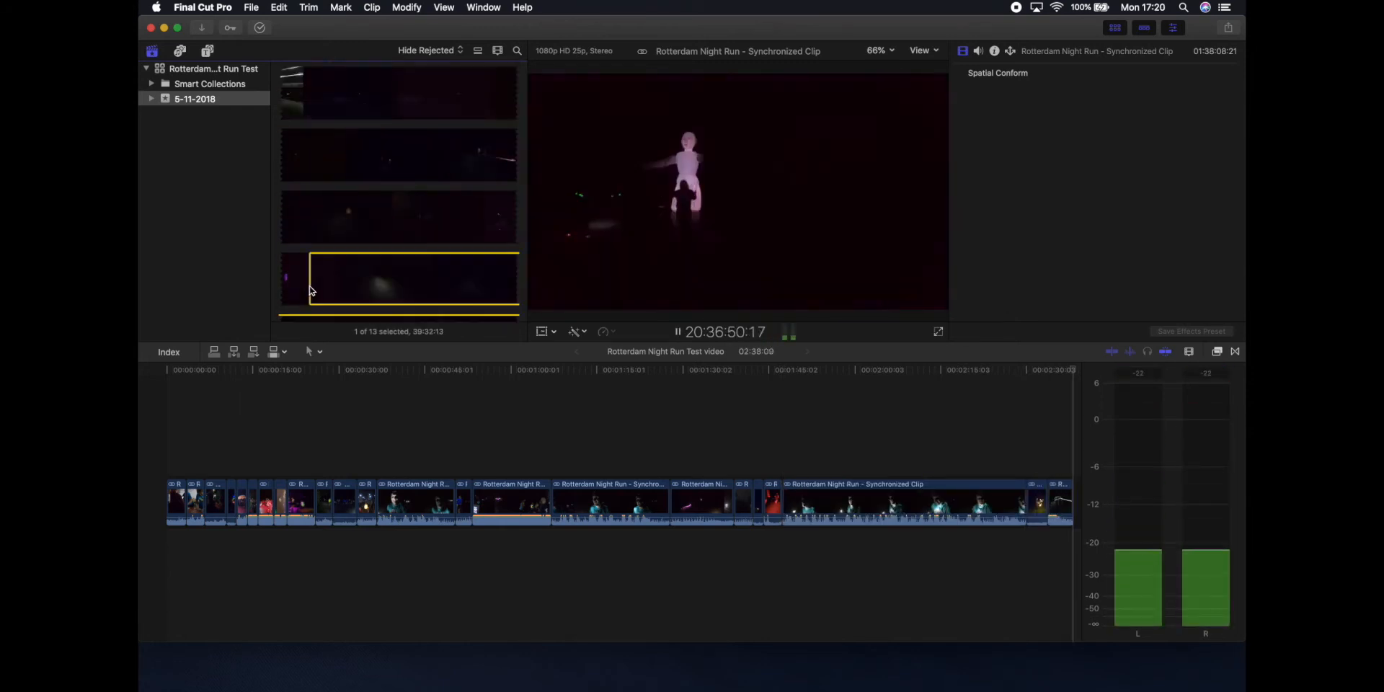
key(o)
key(e)
Step: Mark a 20:13 range of the teal-shirted runner from about 20:38:25:09 and append it to the timeline
scroll(421, 281, down, 5)
key(i)
key(space)
key(o)
key(e)
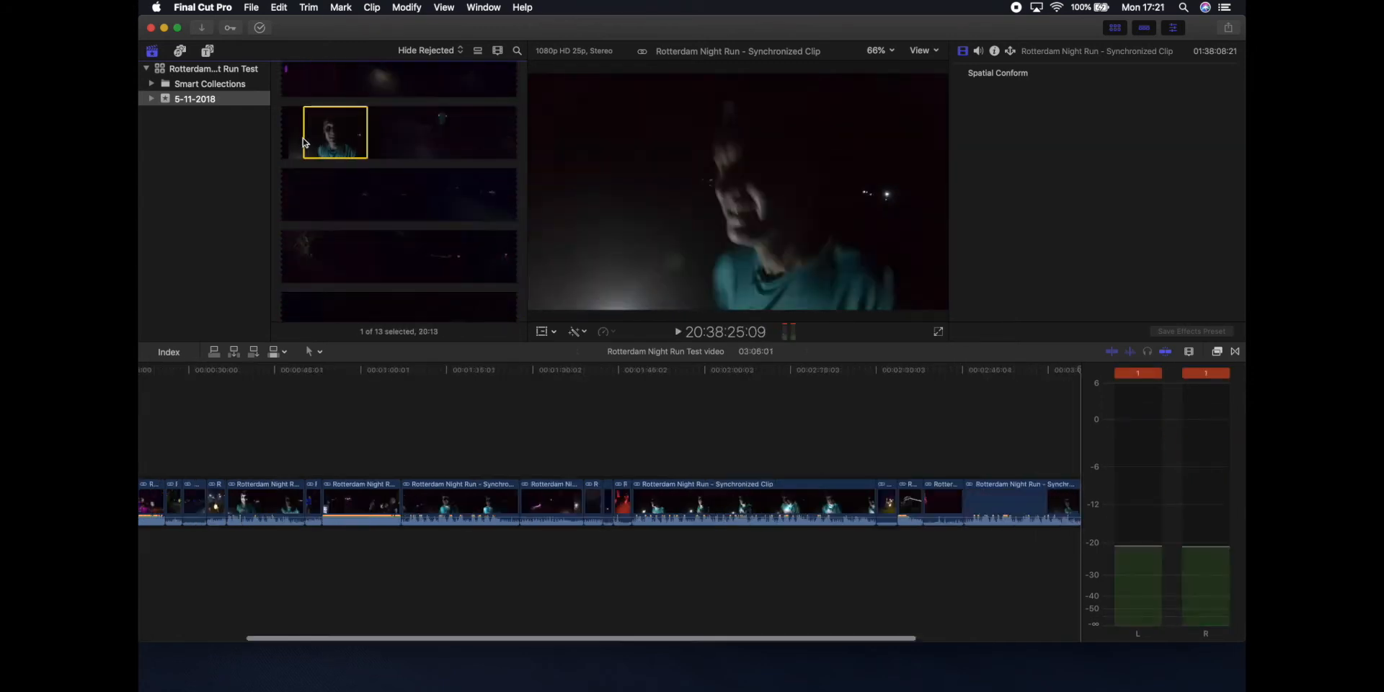
Step: Mark a 2:07 range just before the next shot of the teal-shirted runner and append it to the timeline
scroll(440, 151, down, 5)
key(i)
key(space)
key(o)
key(e)
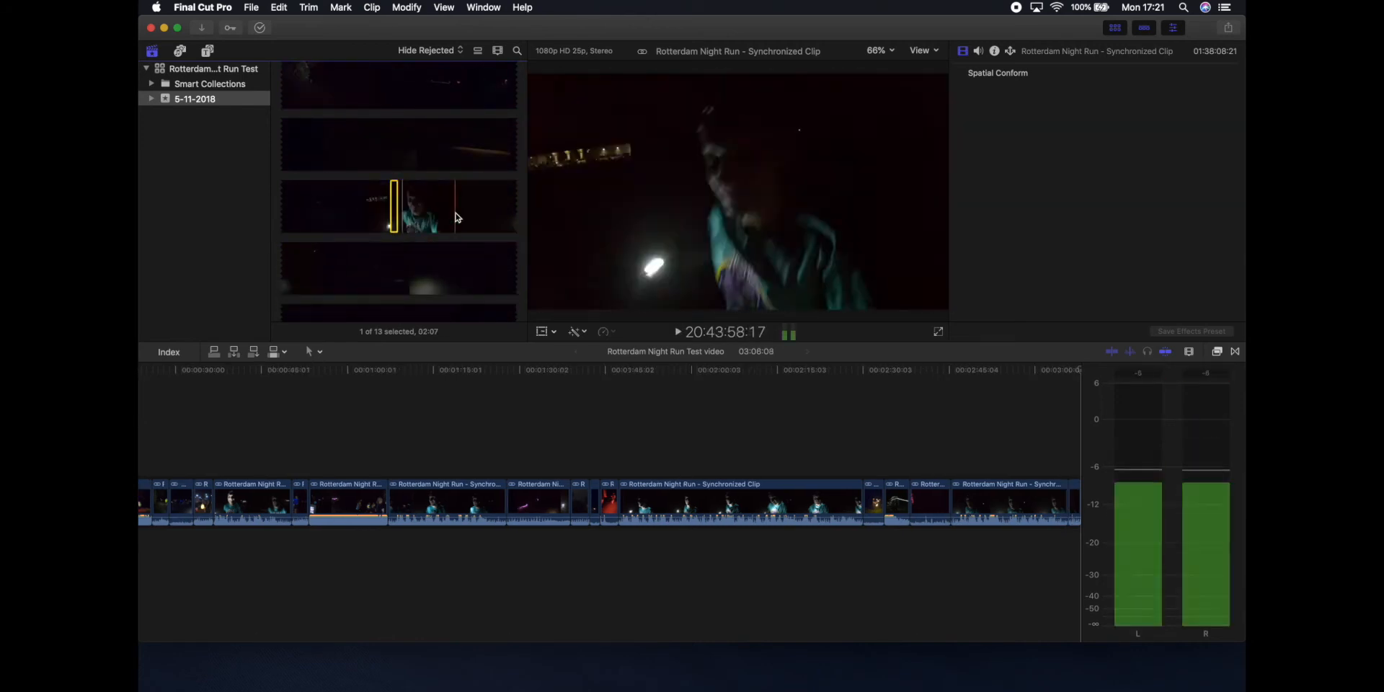
Step: Mark a 13:10 range near 20:43:58:17, beside the teal-shirted runner shot, and append it to the timeline
key(i)
key(space)
key(space)
key(o)
key(e)
Step: Mark a 26:08 range of the bagpipe player from 20:46:58:00 and append it to the timeline
scroll(399, 167, down, 5)
scroll(399, 166, up, 1)
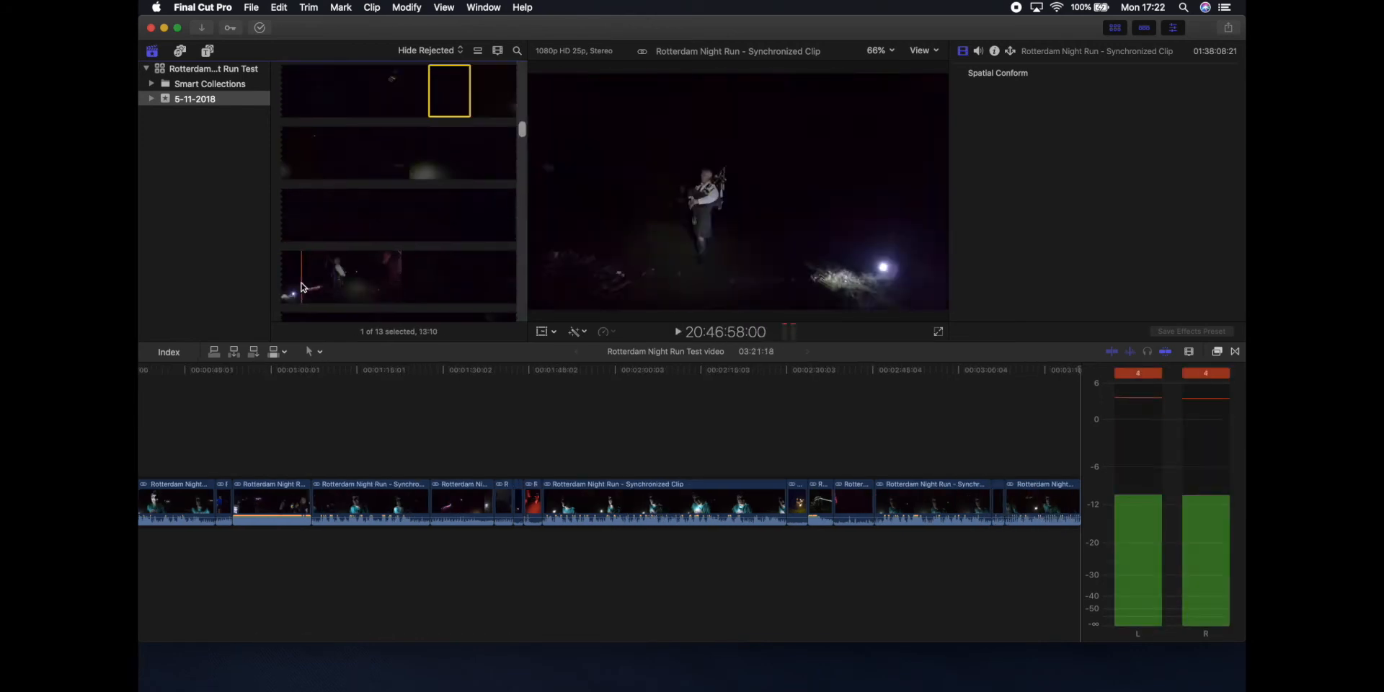
key(i)
key(space)
key(o)
key(e)
Step: Mark two ranges of about 4 and 3 seconds in the footage leading up to the finish arch and append both to the timeline
scroll(461, 281, down, 4)
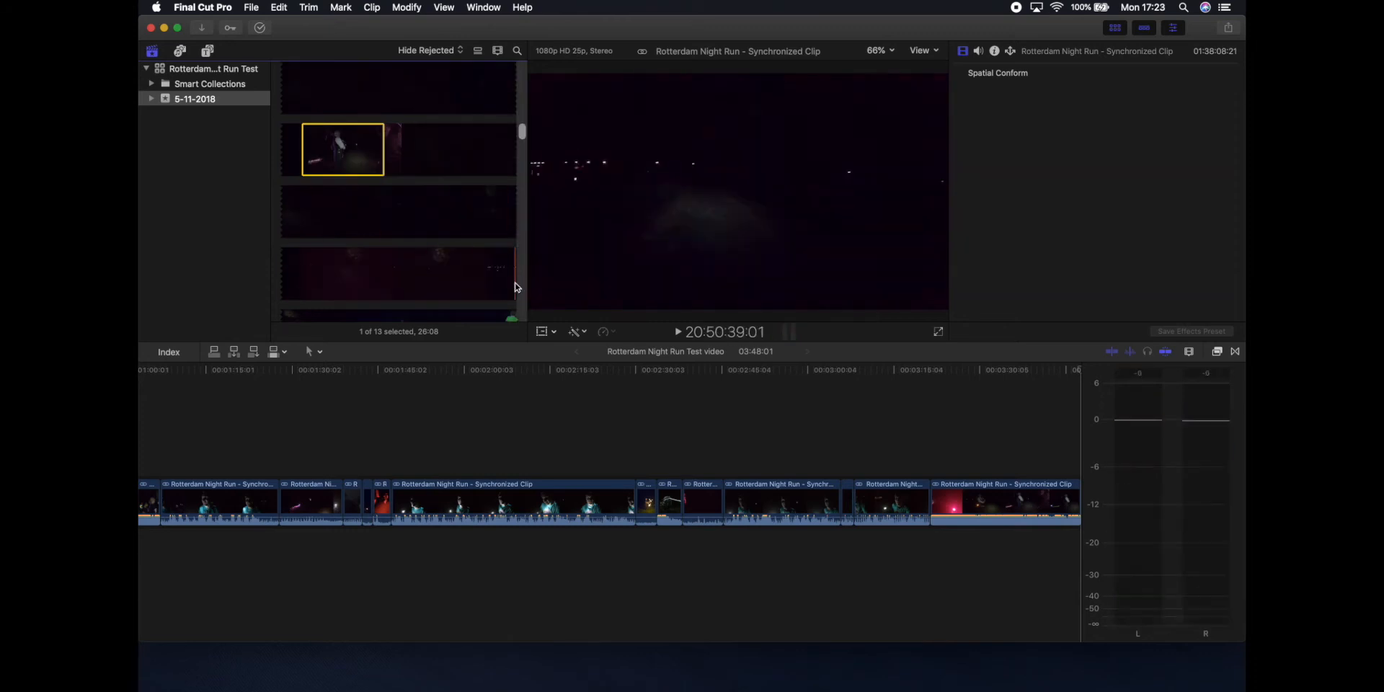
scroll(383, 284, down, 8)
key(i)
key(o)
key(e)
key(i)
key(o)
key(e)
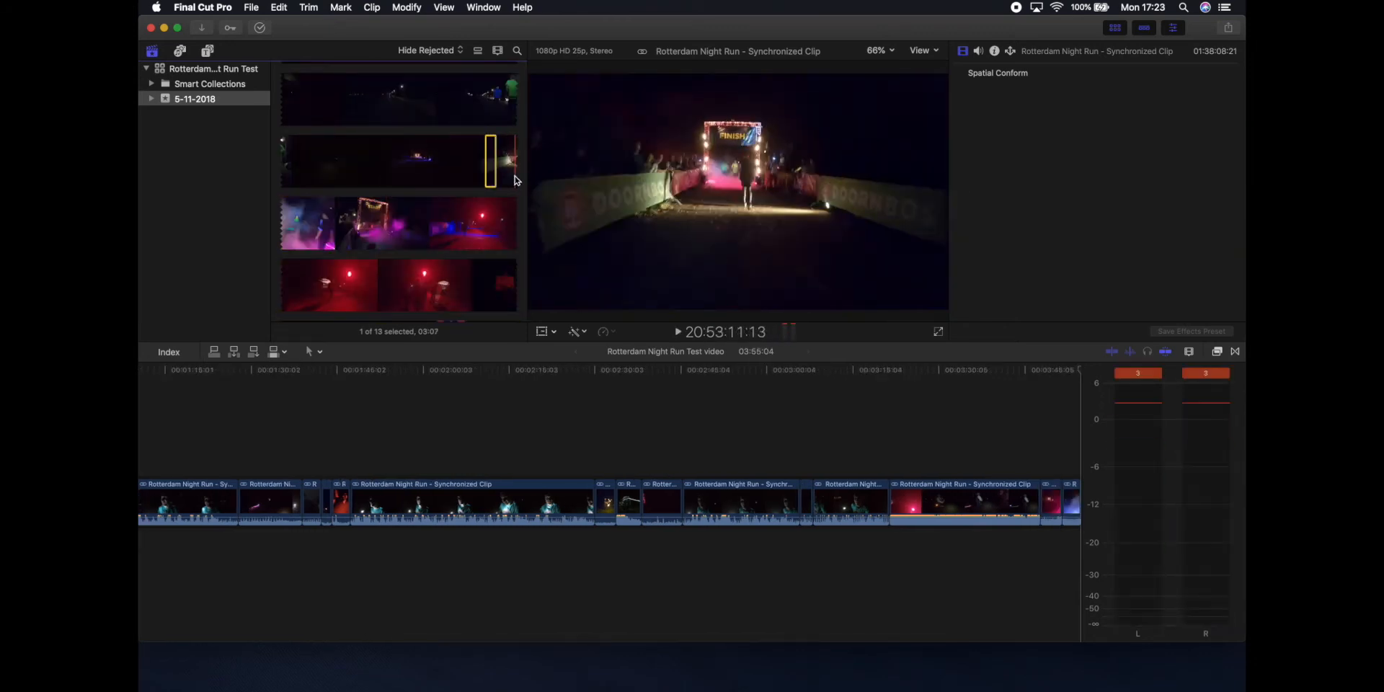
Step: Mark short ranges of the finish arch from 20:53:11:13 and of the red-lit scene, appending both to the timeline
key(i)
key(o)
key(e)
key(i)
key(space)
key(o)
key(e)
Step: Mark a short range of the stacked glowing cubes from 20:56:18:11 and append it to the timeline
scroll(363, 290, down, 5)
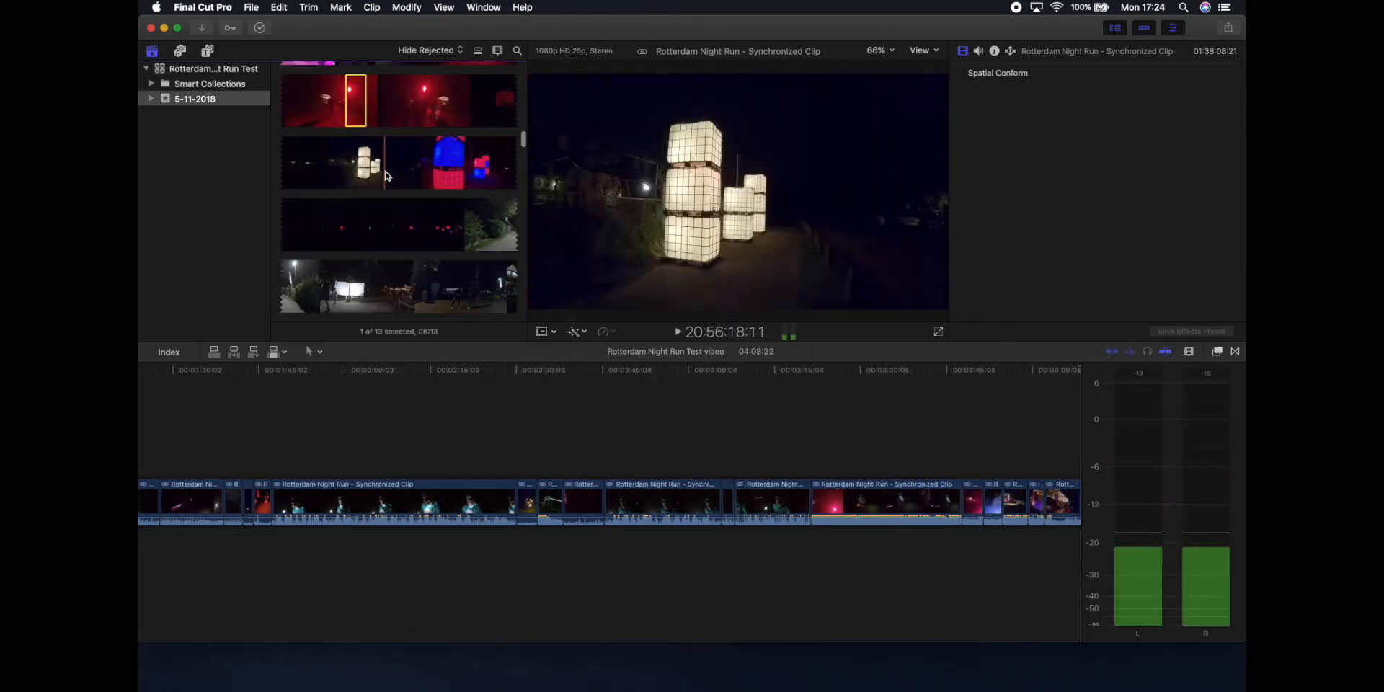
key(i)
key(o)
key(e)
Step: Mark two more short ranges, the last a 3:08 range just ahead of the hall with benches, and append both to the timeline
key(i)
key(o)
key(e)
key(i)
key(o)
key(e)
Step: Mark three short ranges between the hall with benches and the dog shot, appending each to the timeline
scroll(426, 297, down, 3)
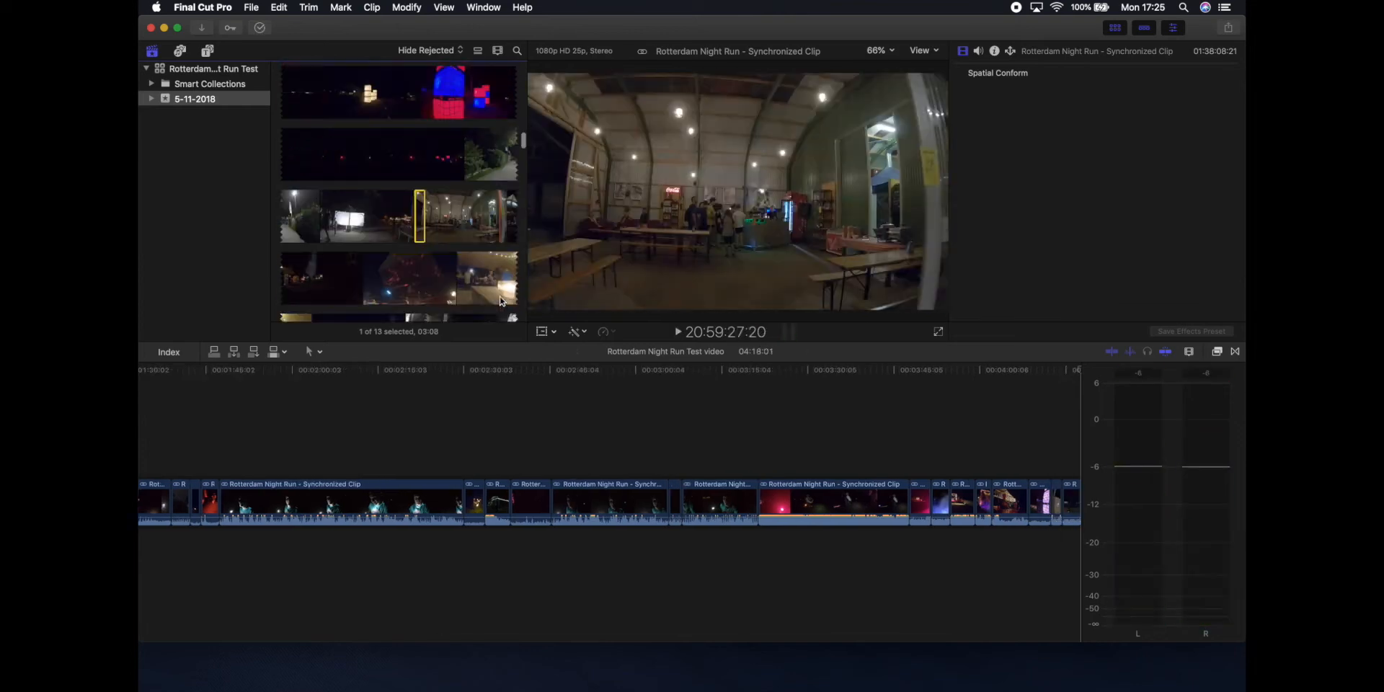
scroll(502, 292, down, 4)
key(i)
key(o)
key(e)
key(i)
key(o)
key(e)
key(i)
key(o)
key(e)
Step: Mark a short range of the dog walking past near 21:00:58 and append it to the timeline
key(i)
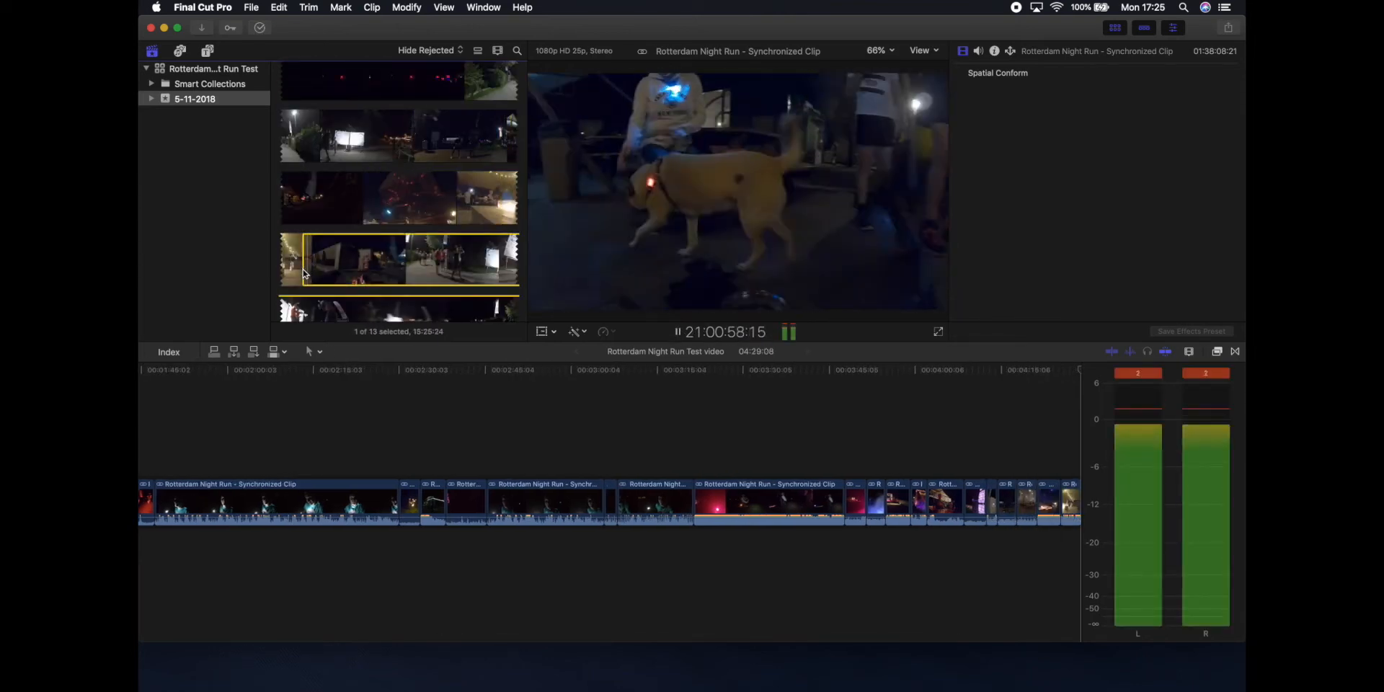
key(o)
key(e)
Step: Mark a 3:04 range in the filmstrip row below the dog footage and append it to the timeline
key(i)
scroll(432, 270, down, 5)
key(i)
key(o)
key(e)
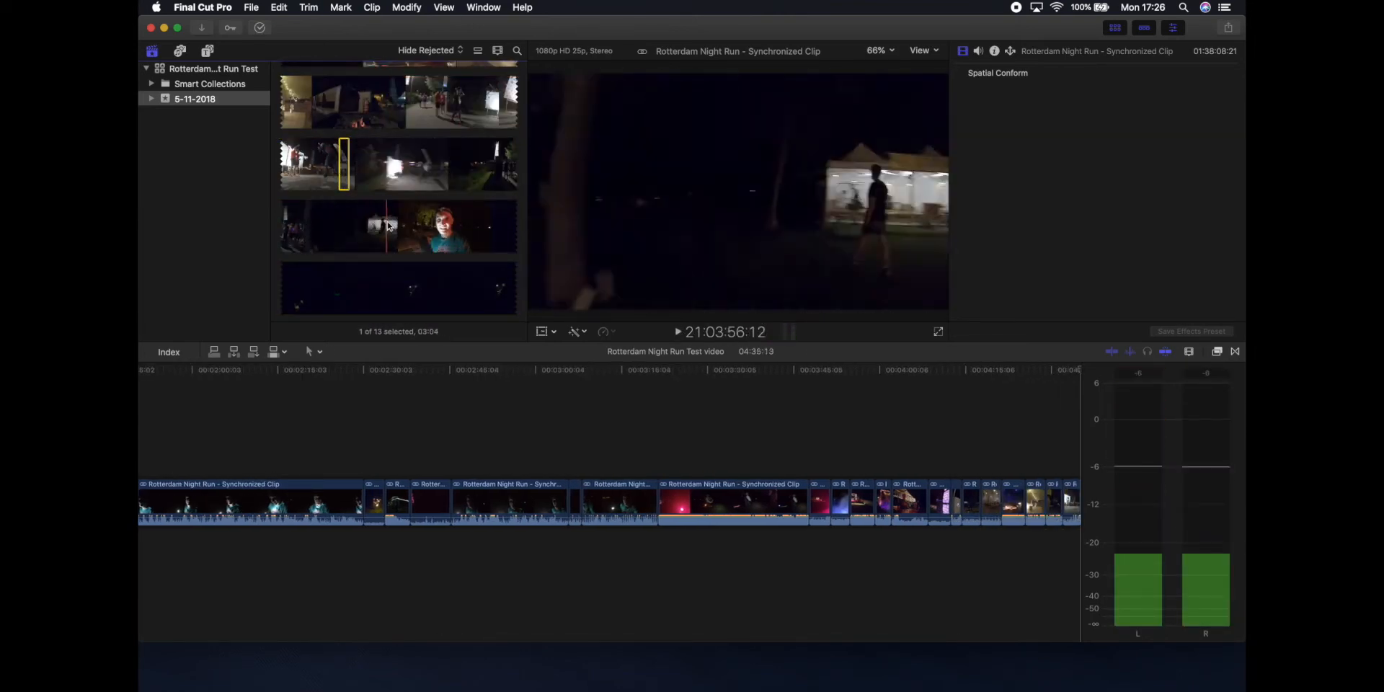
Step: Mark a 20:14 range of the teal-shirted runner with the brightly lit face and append it to the timeline
key(i)
key(o)
scroll(415, 228, down, 3)
key(e)
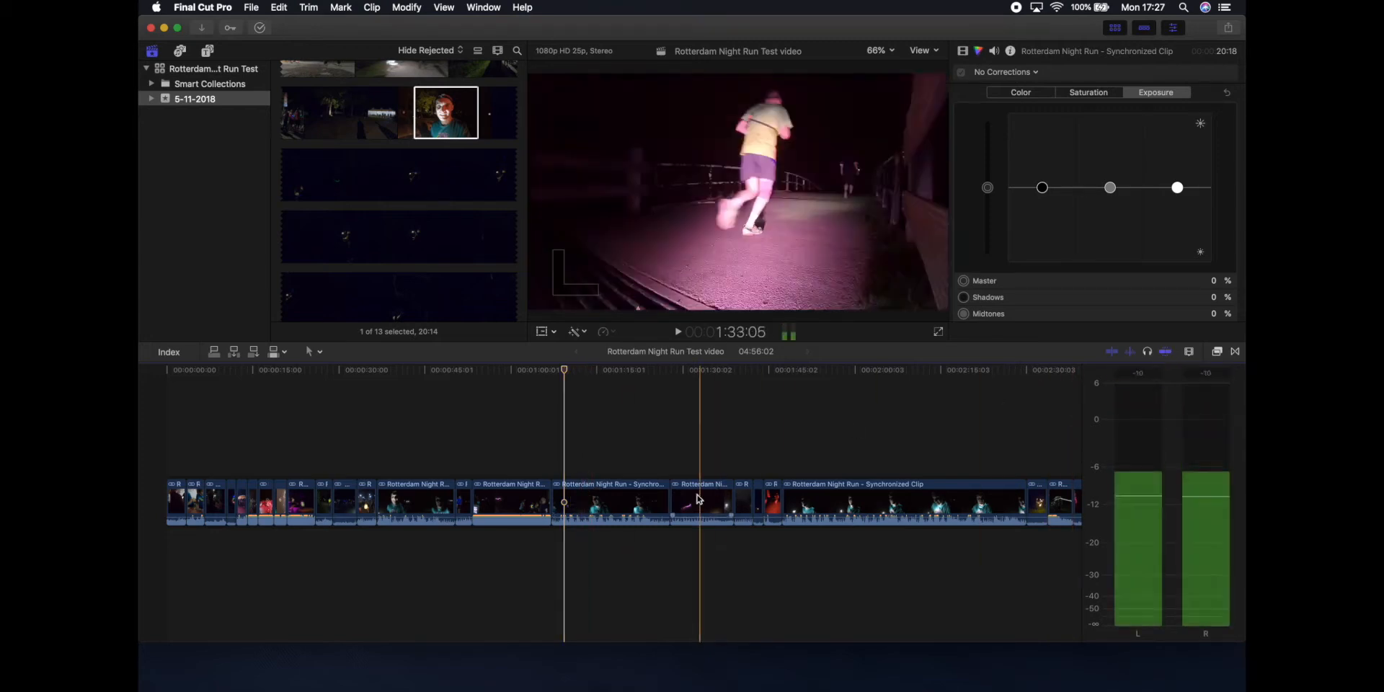
Step: Move the 20:18-long clip of the runner talking in the dark to the beginning of the timeline
click(604, 506)
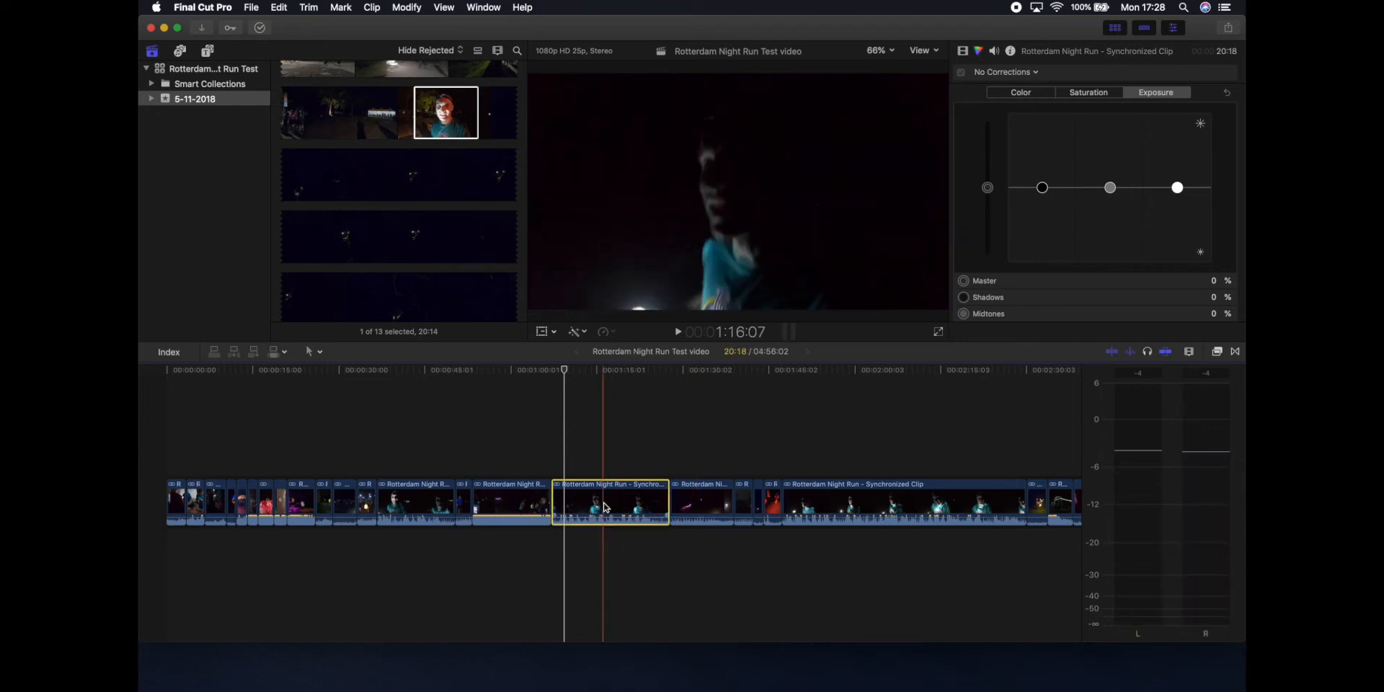
drag(604, 502, 180, 509)
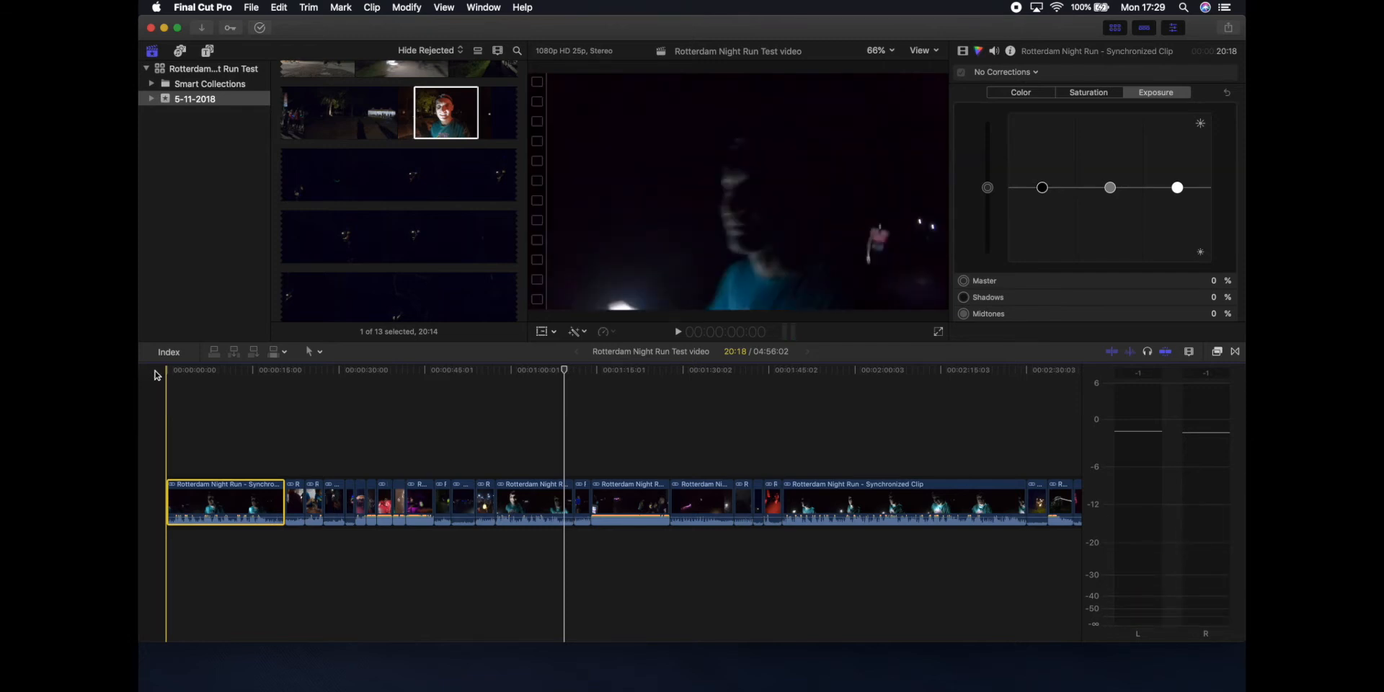
Step: Play the opening clip through its cut to the Startnummers shot and extend the clip's end to a length of 22:17
key(space)
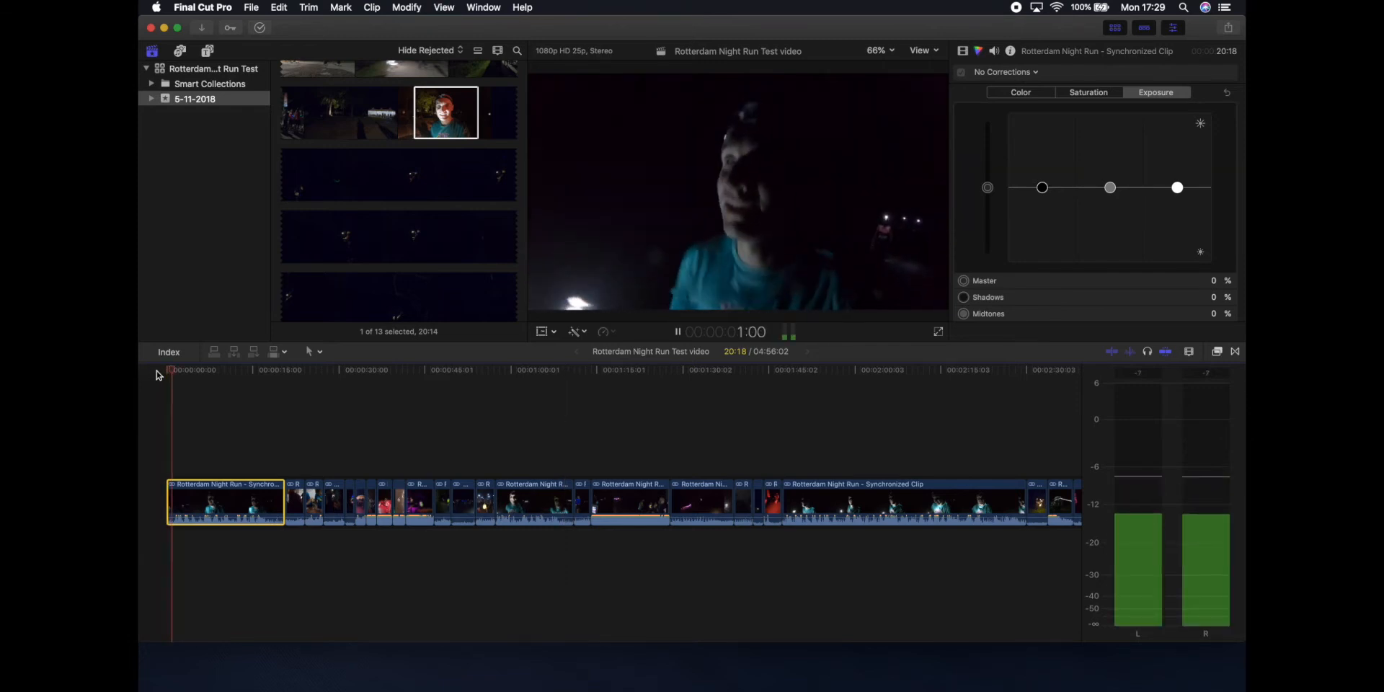
key(space)
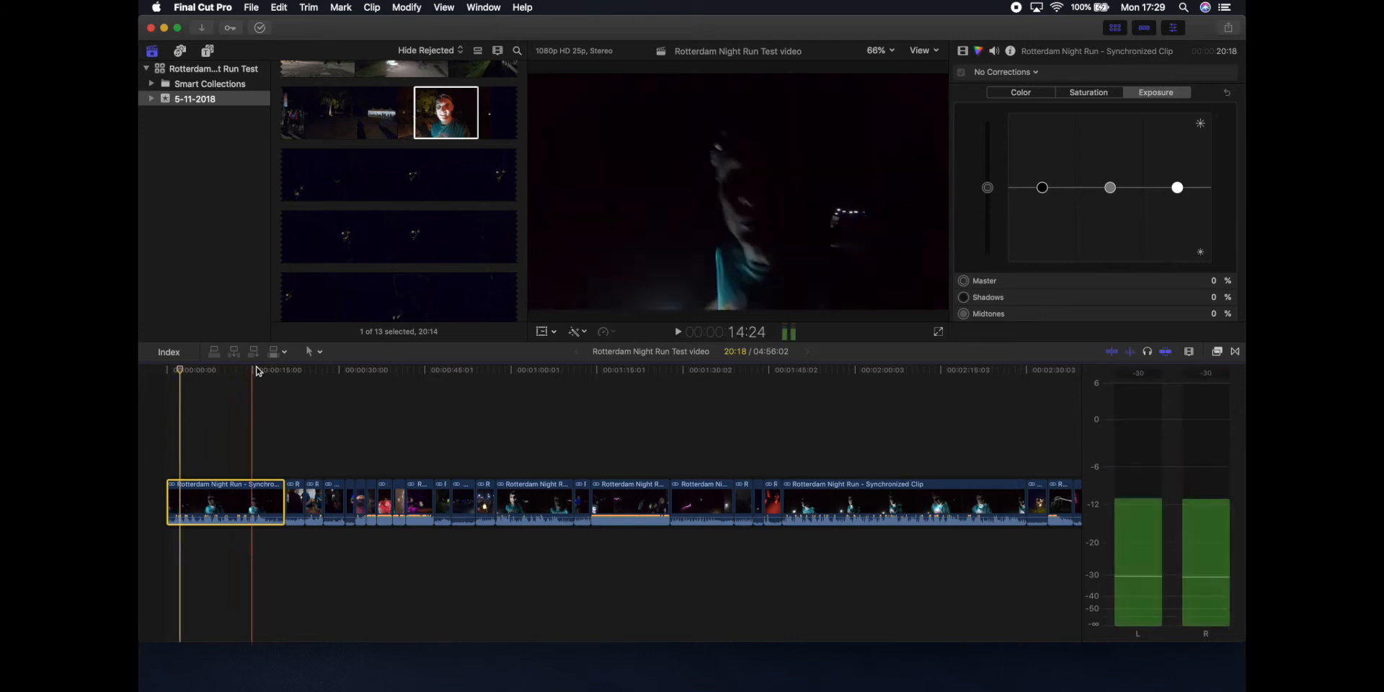
key(space)
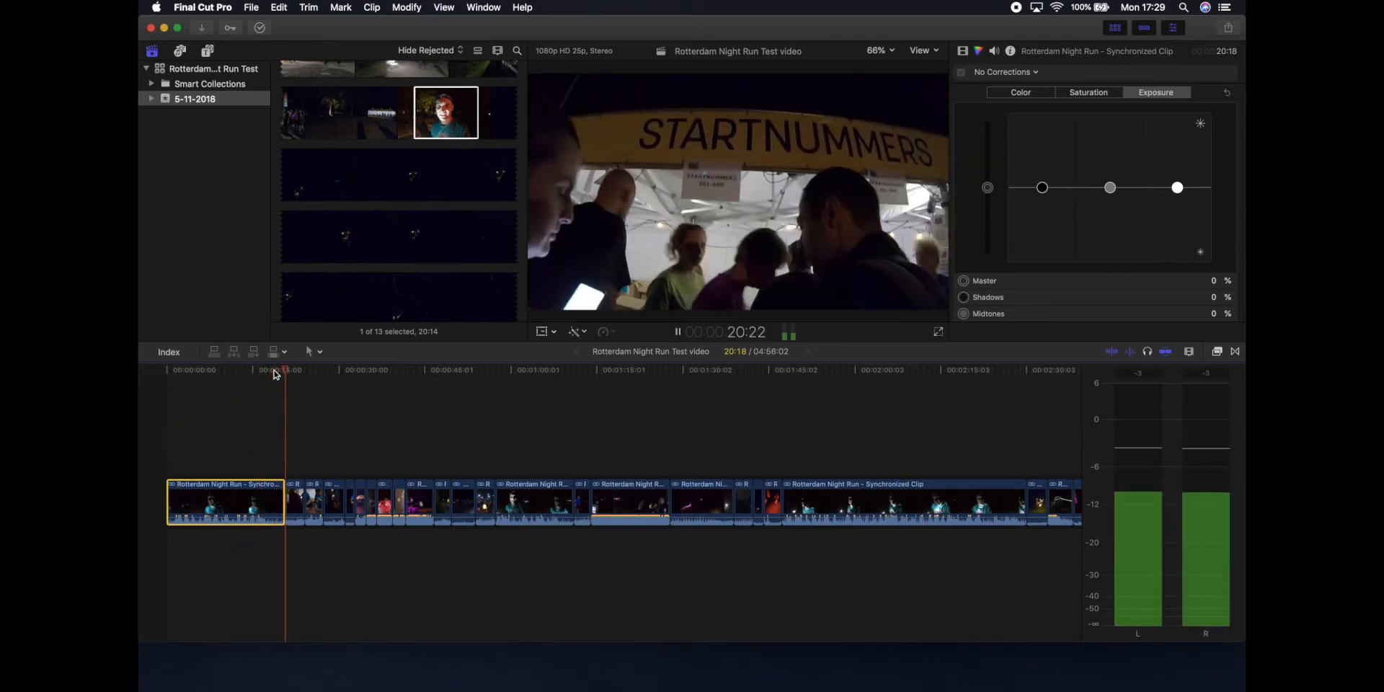
key(space)
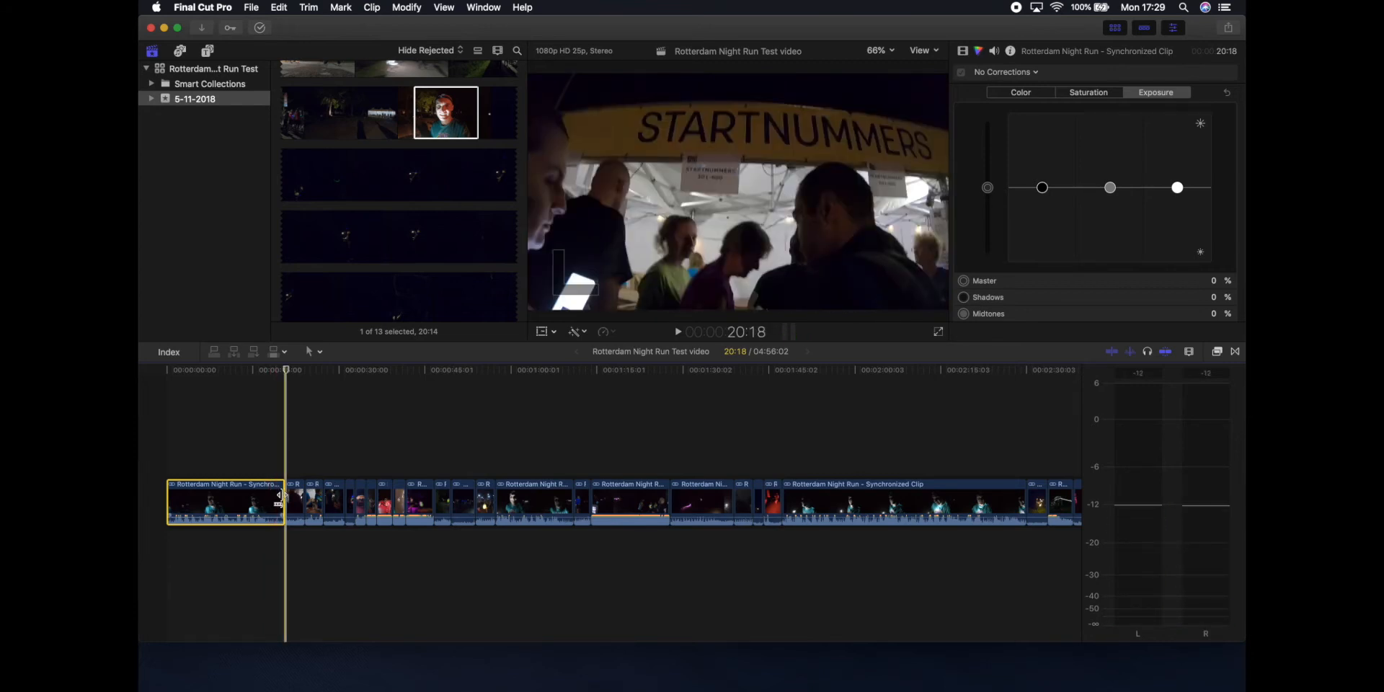
click(282, 496)
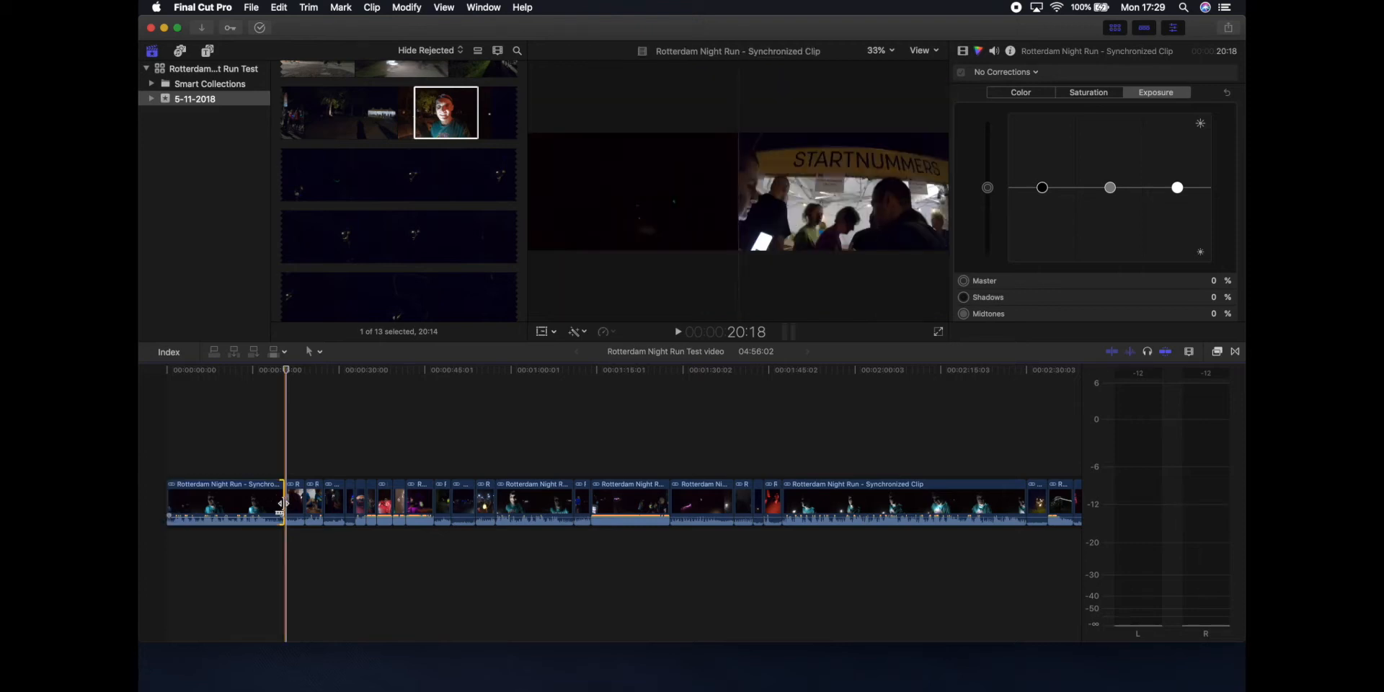
mouse_move(283, 503)
mouse_down()
mouse_move(271, 504)
mouse_move(293, 505)
mouse_up()
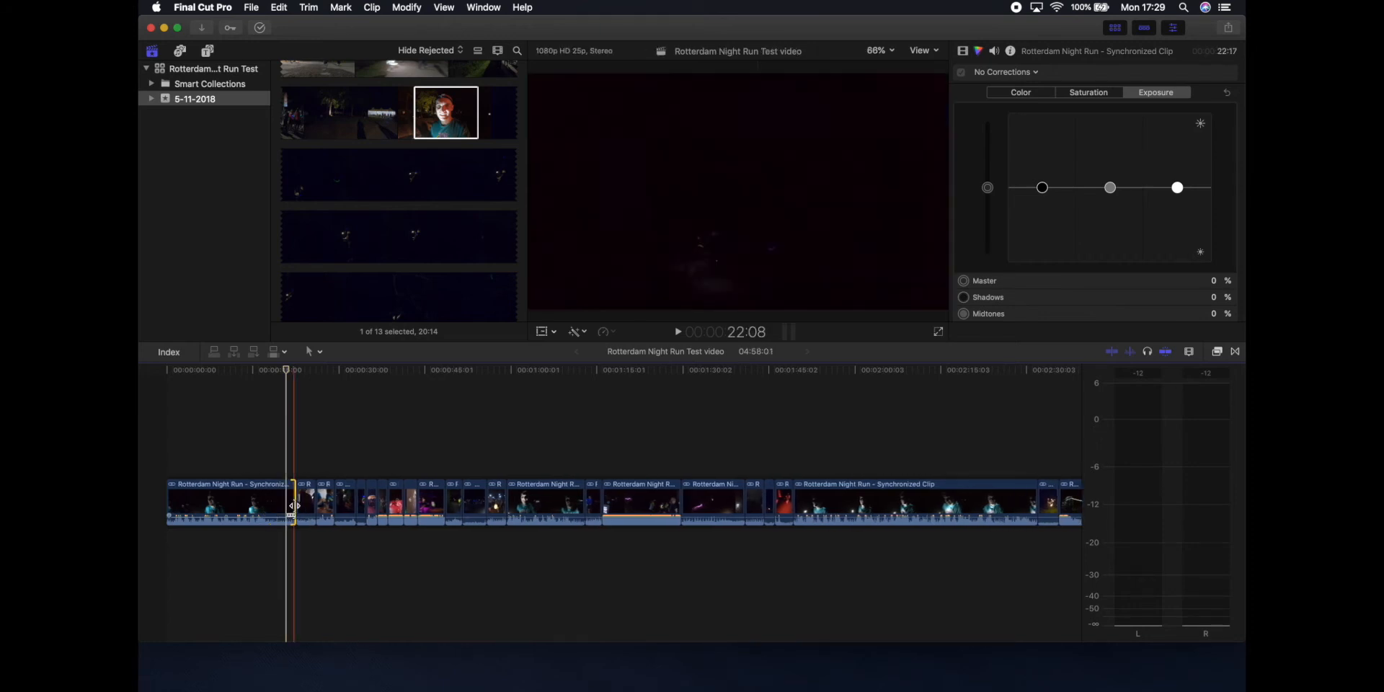
Step: Trim the end of the opening clip to the 19:05 mark
click(279, 373)
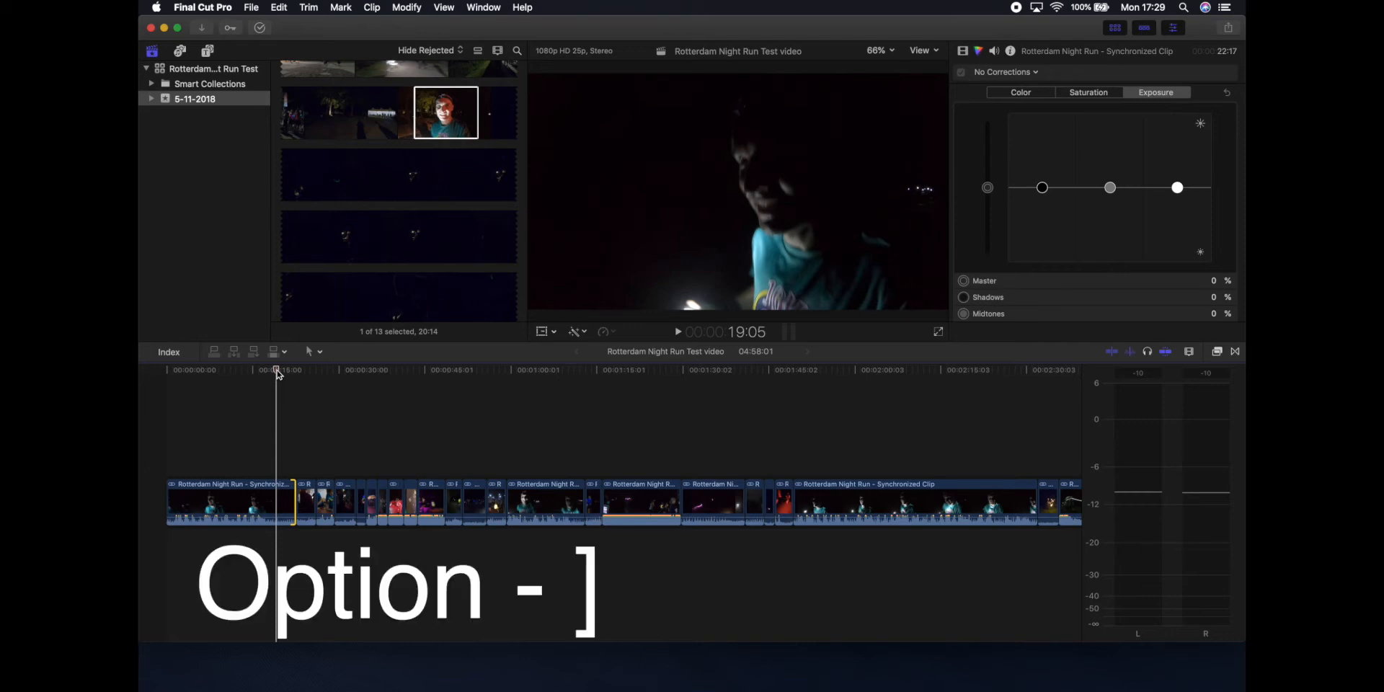
key(alt+bracketright)
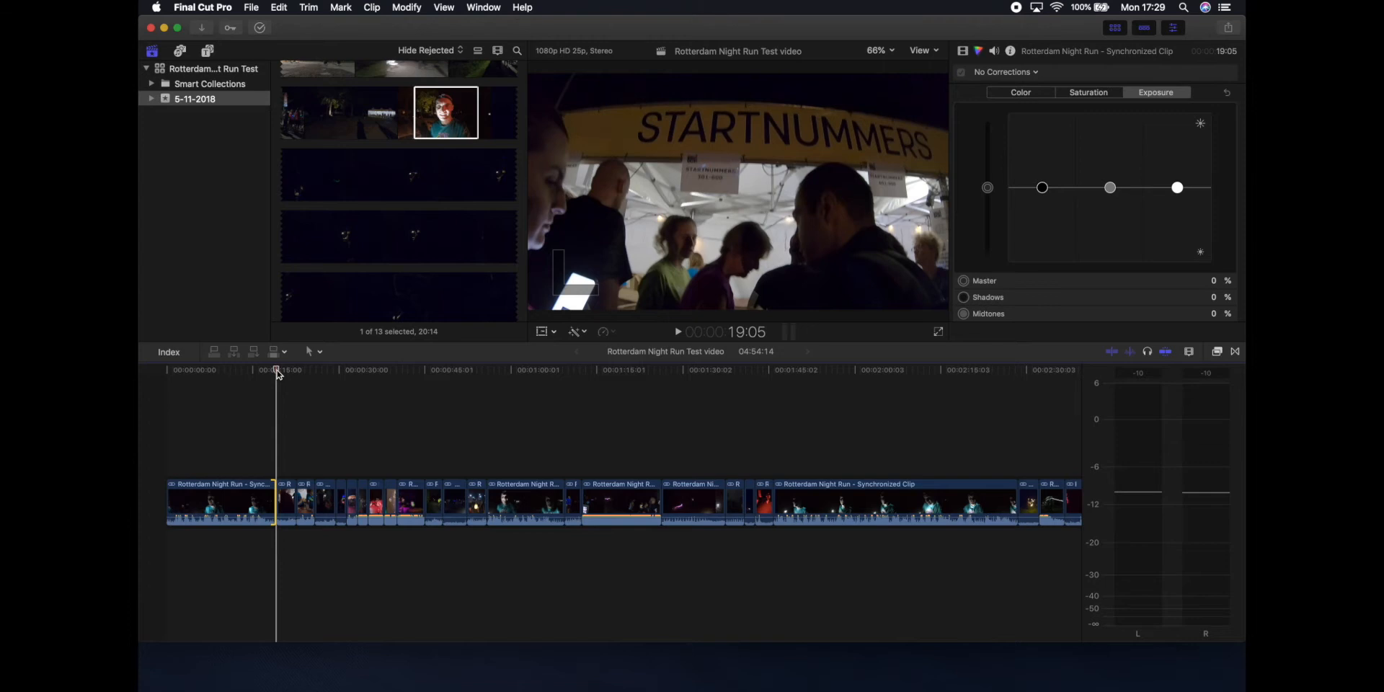
Step: Import 45.mp4 and 59.mp4 from the Intro folder into the 5-11-2018 event, leaving the files in place
key(super+i)
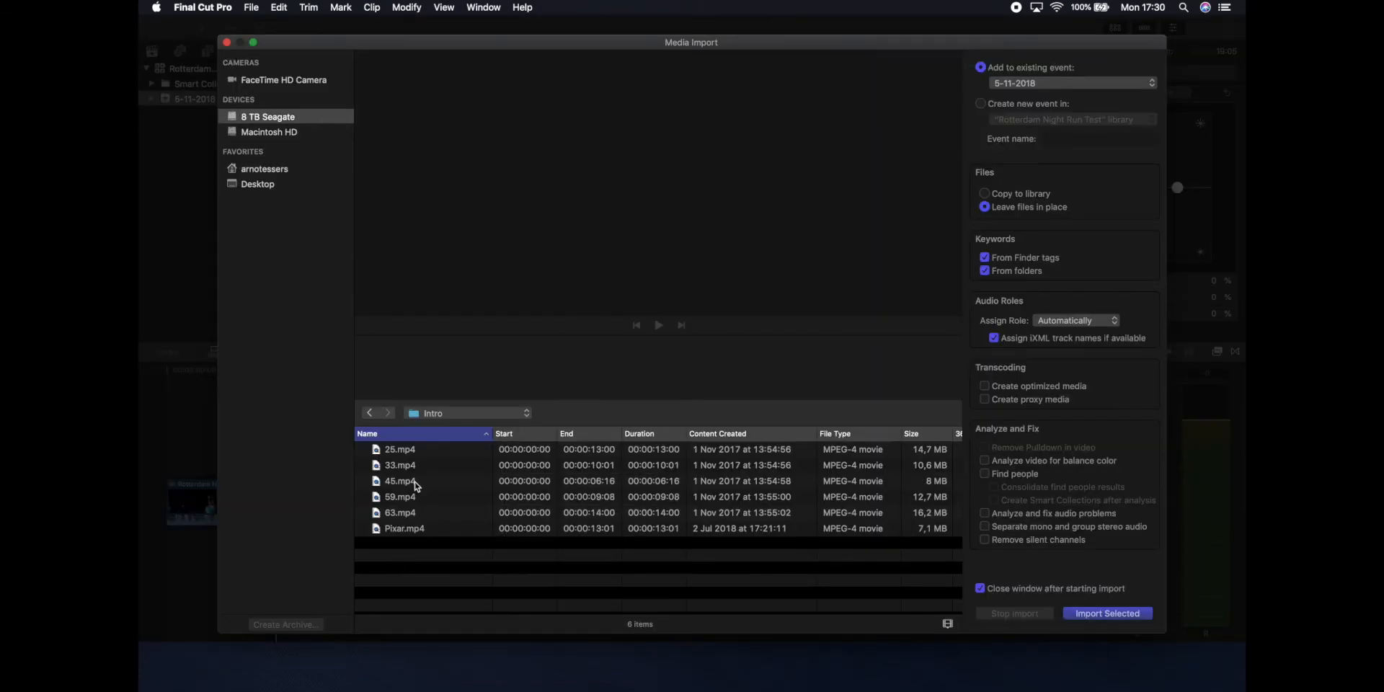
click(417, 485)
shift+click(406, 495)
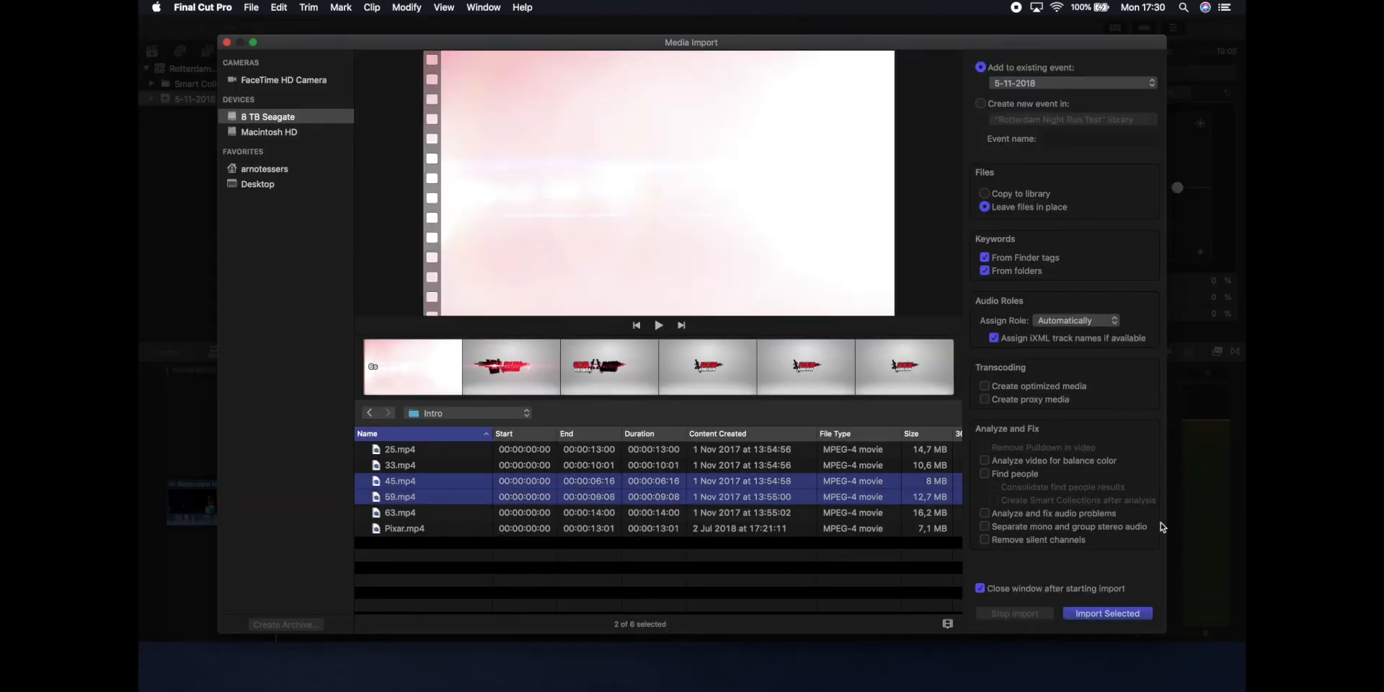
click(1100, 614)
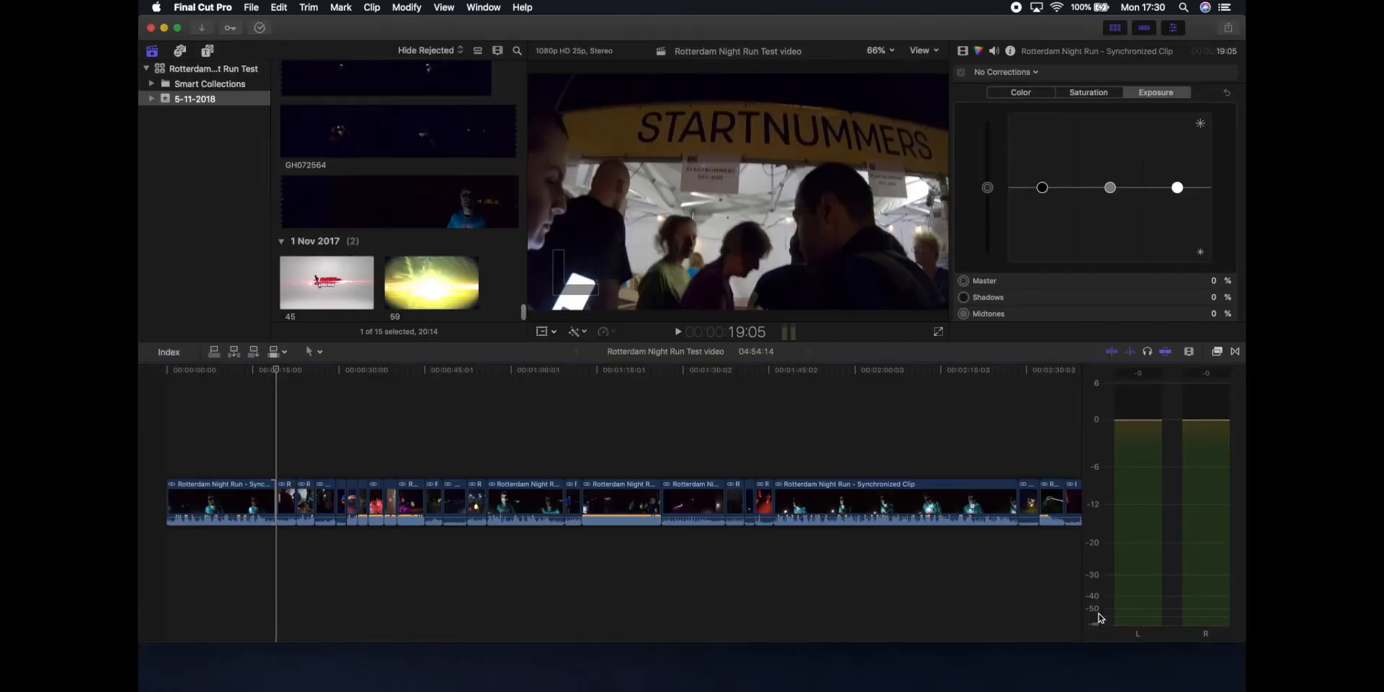
Step: Insert the intro clip 59 directly after the opening clip and place the playhead at its end
click(451, 268)
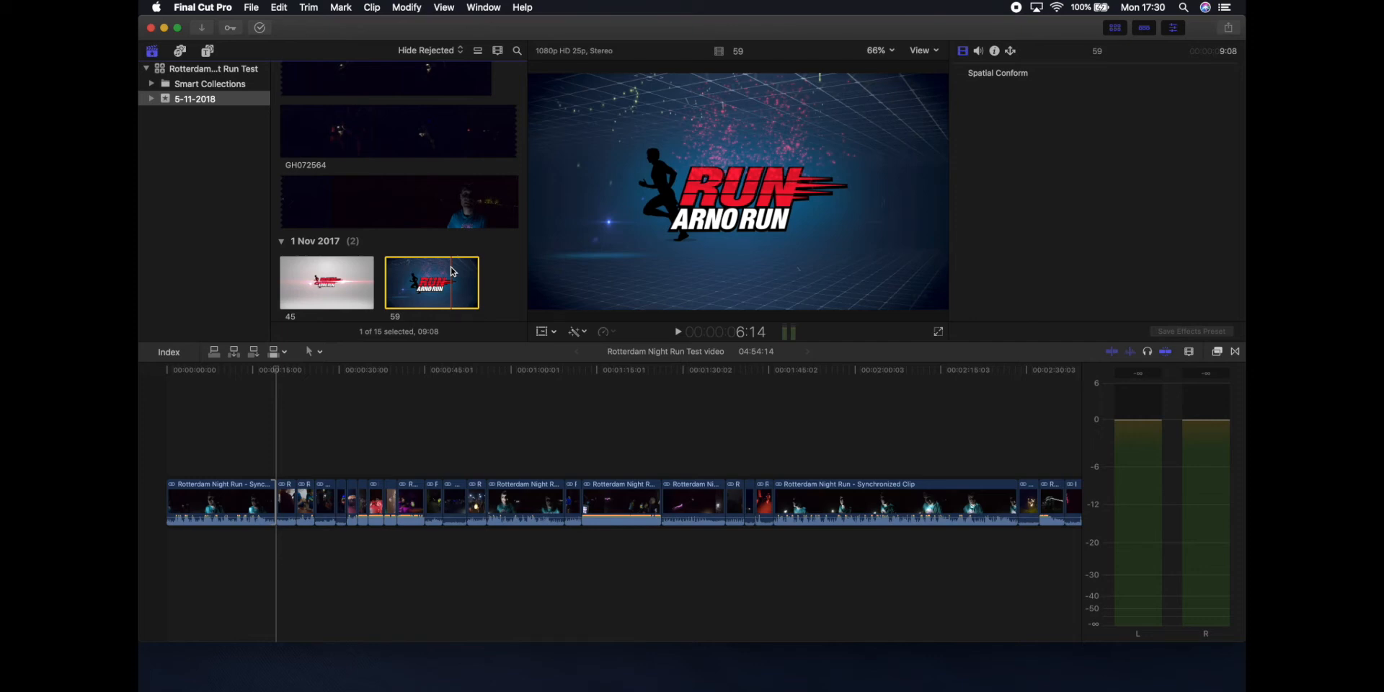
key(w)
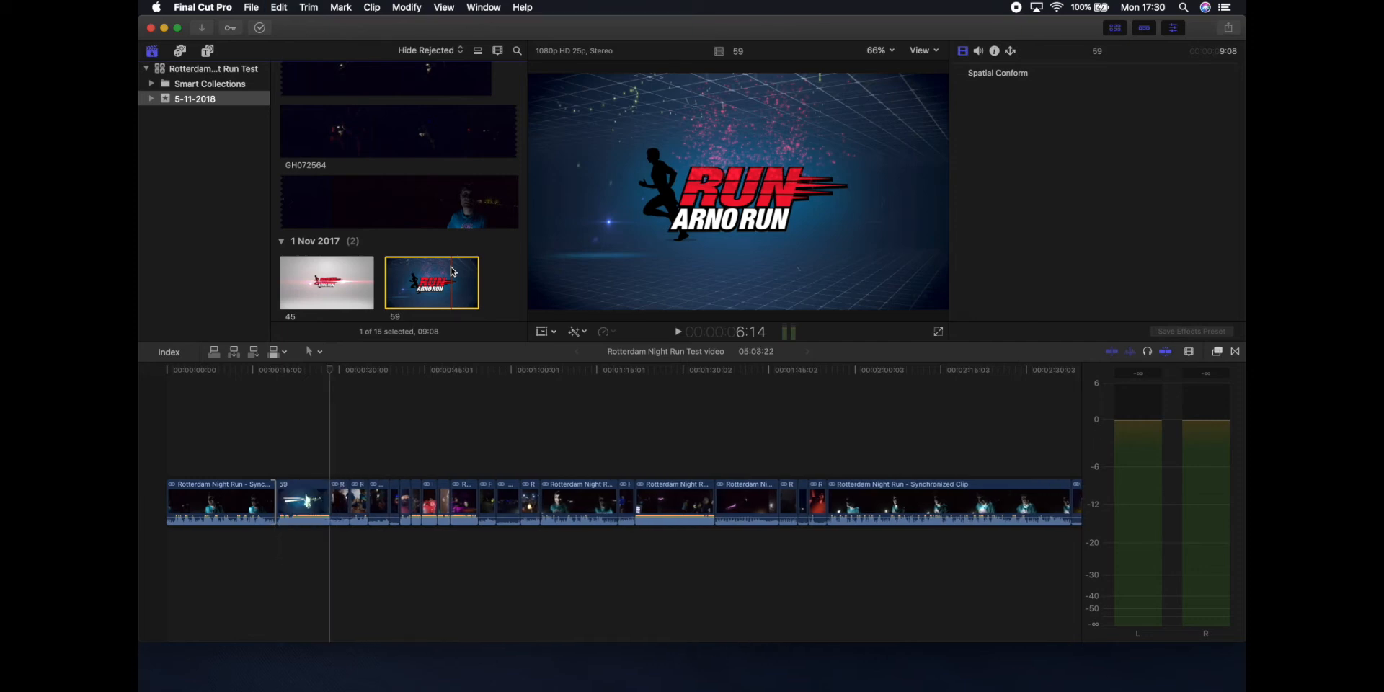
click(330, 371)
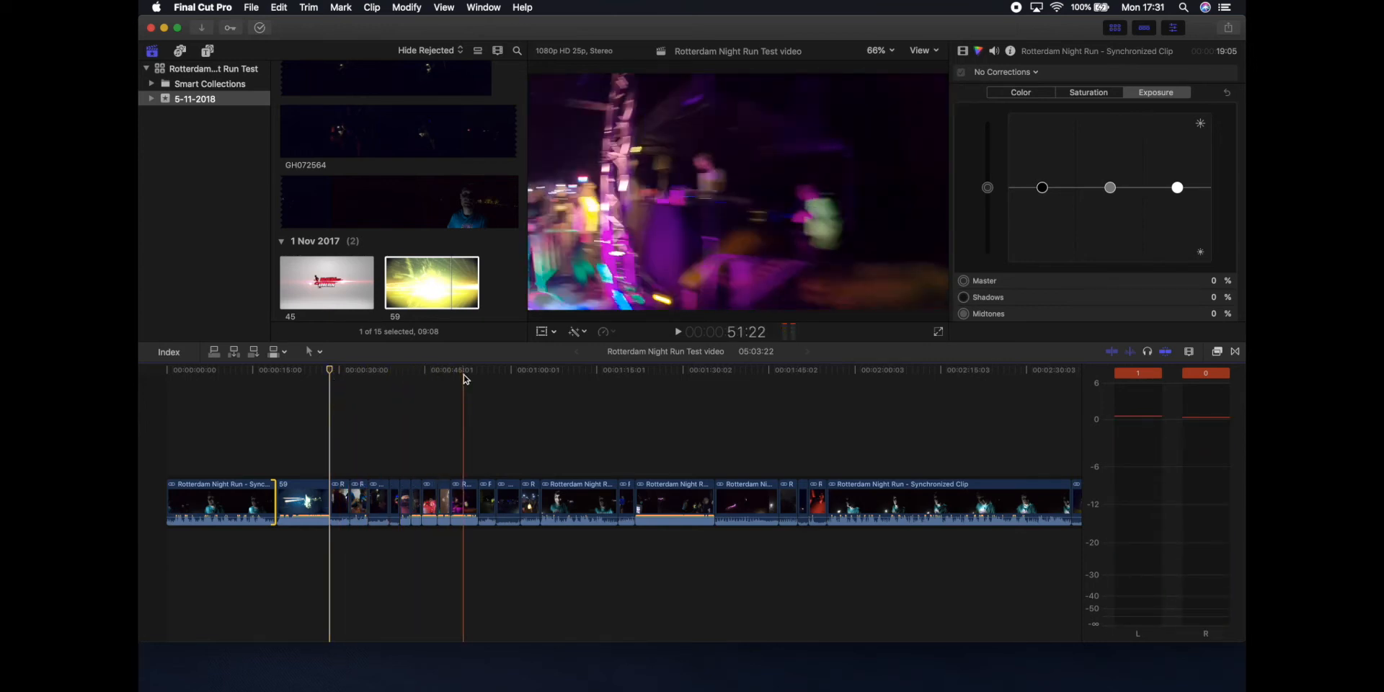
Step: Import TropicalHouse.mp3 from the Hooksound folder and connect it beneath the timeline clips, starting at the end of intro clip 59
key(super+i)
scroll(402, 505, down, 5)
click(402, 560)
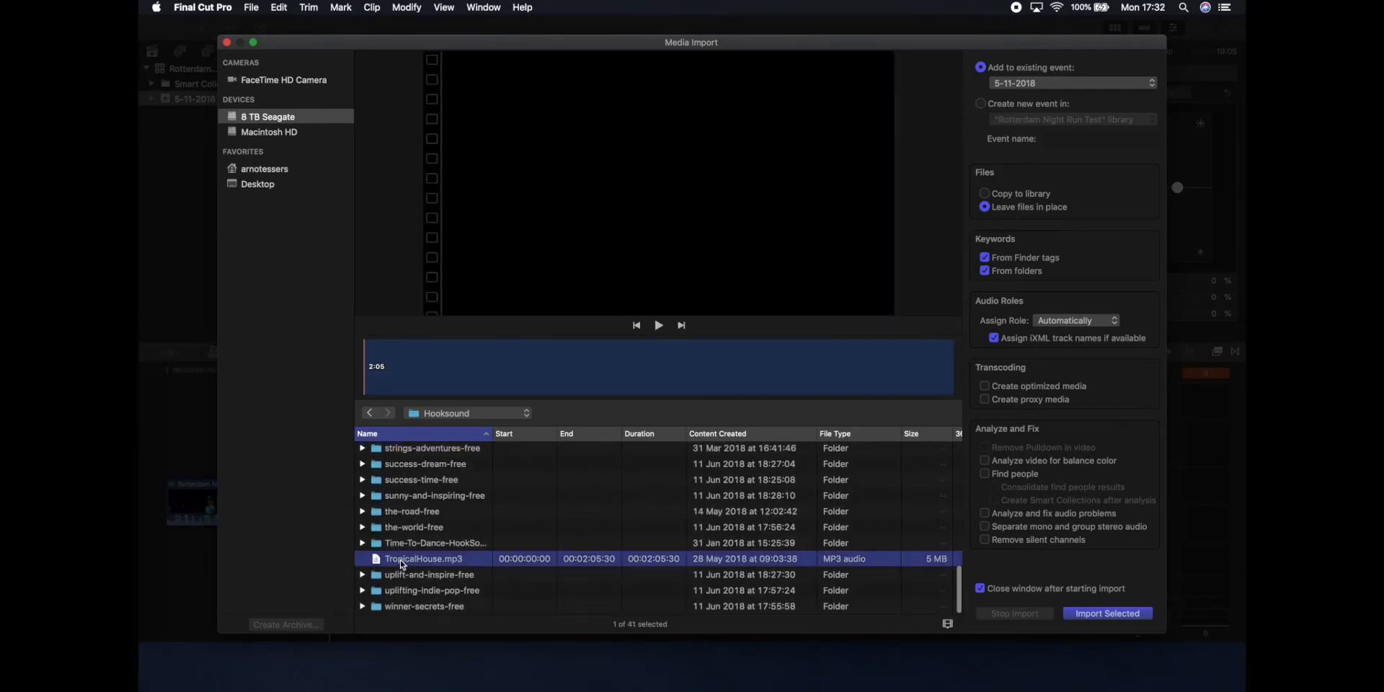
click(1087, 615)
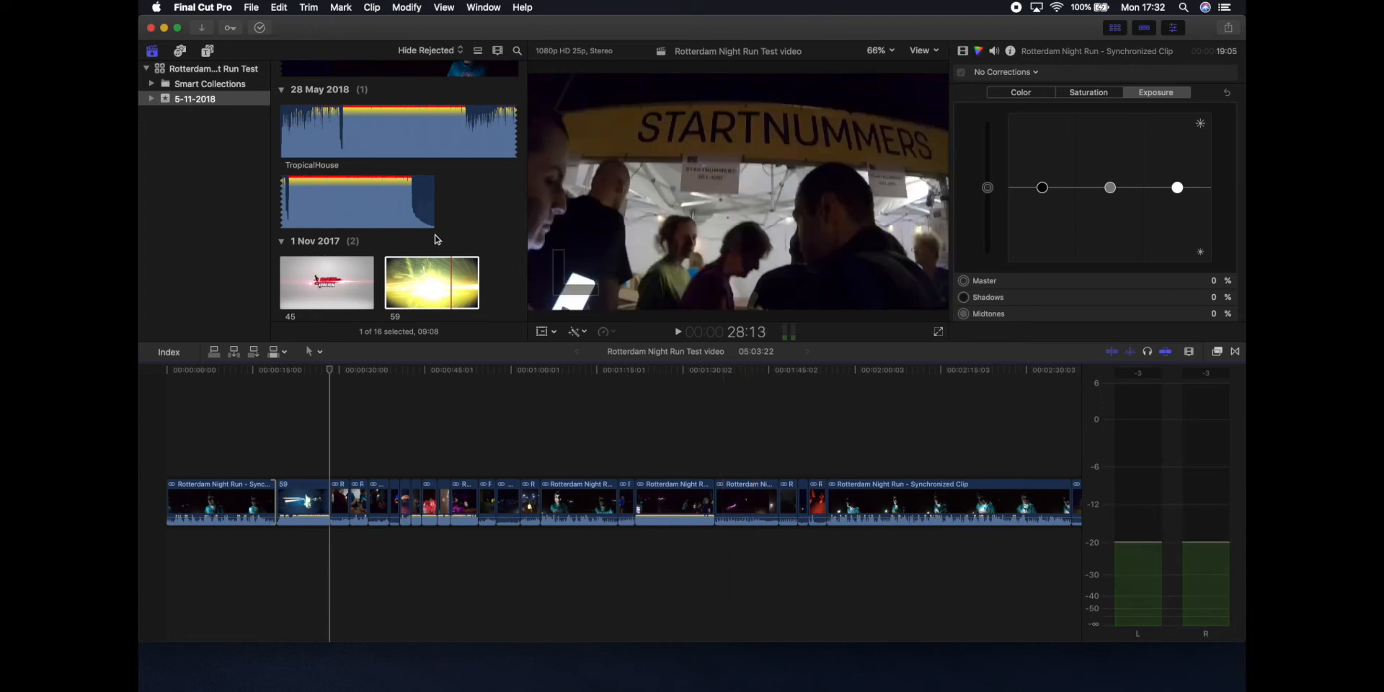
click(397, 144)
drag(418, 121, 326, 548)
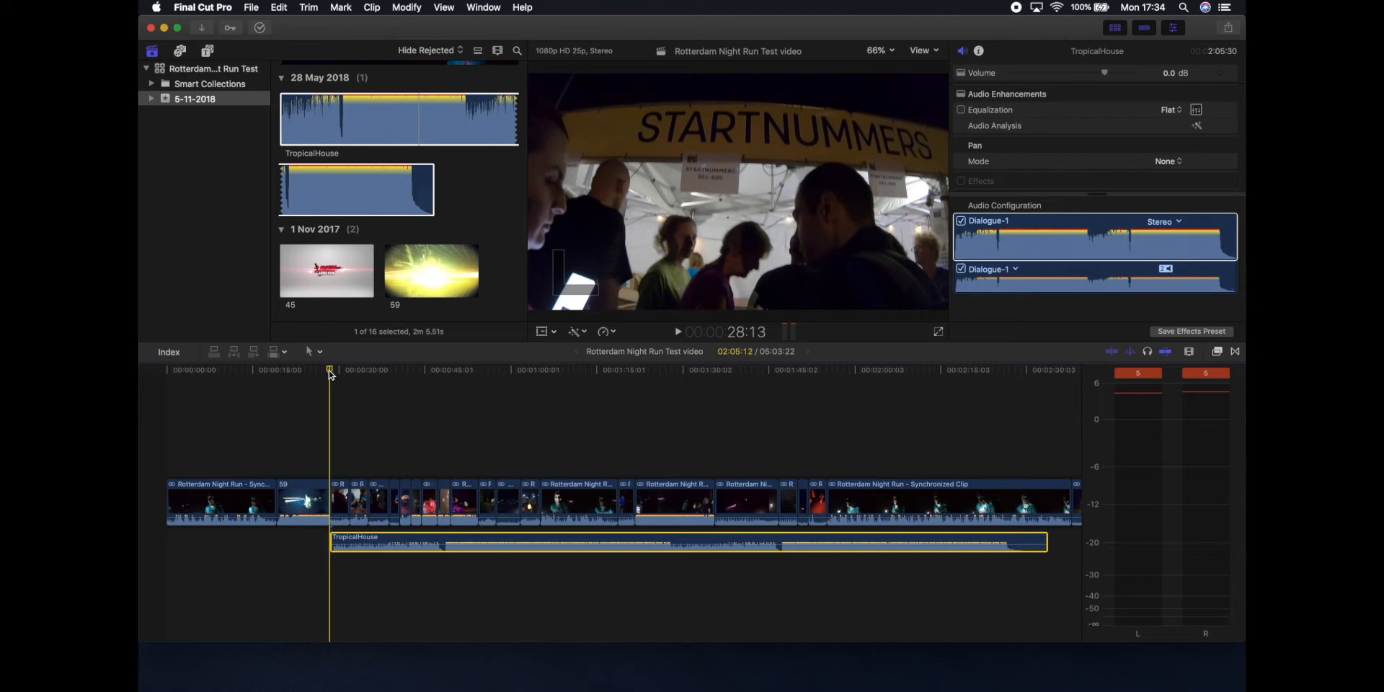
Step: Play the section from 28:13 and add markers on the beats of the TropicalHouse track until past the presenter with the microphone
key(m)
key(space)
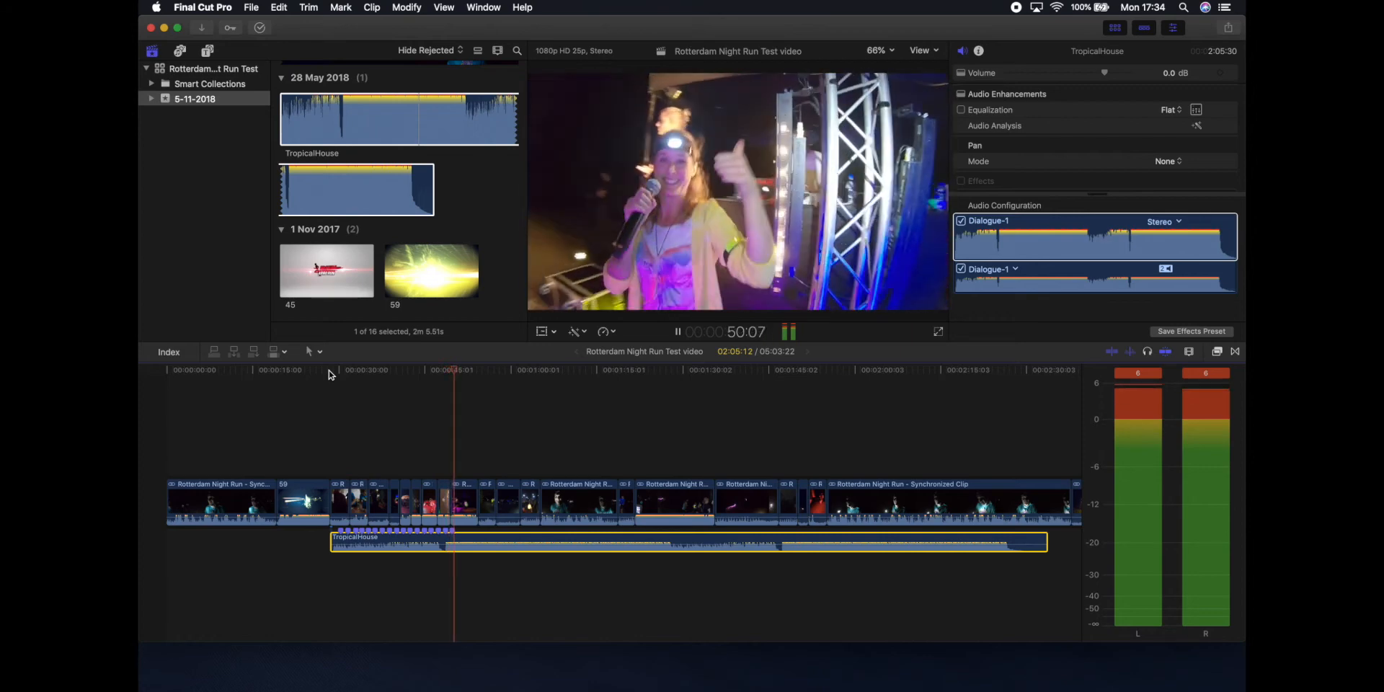
key(space)
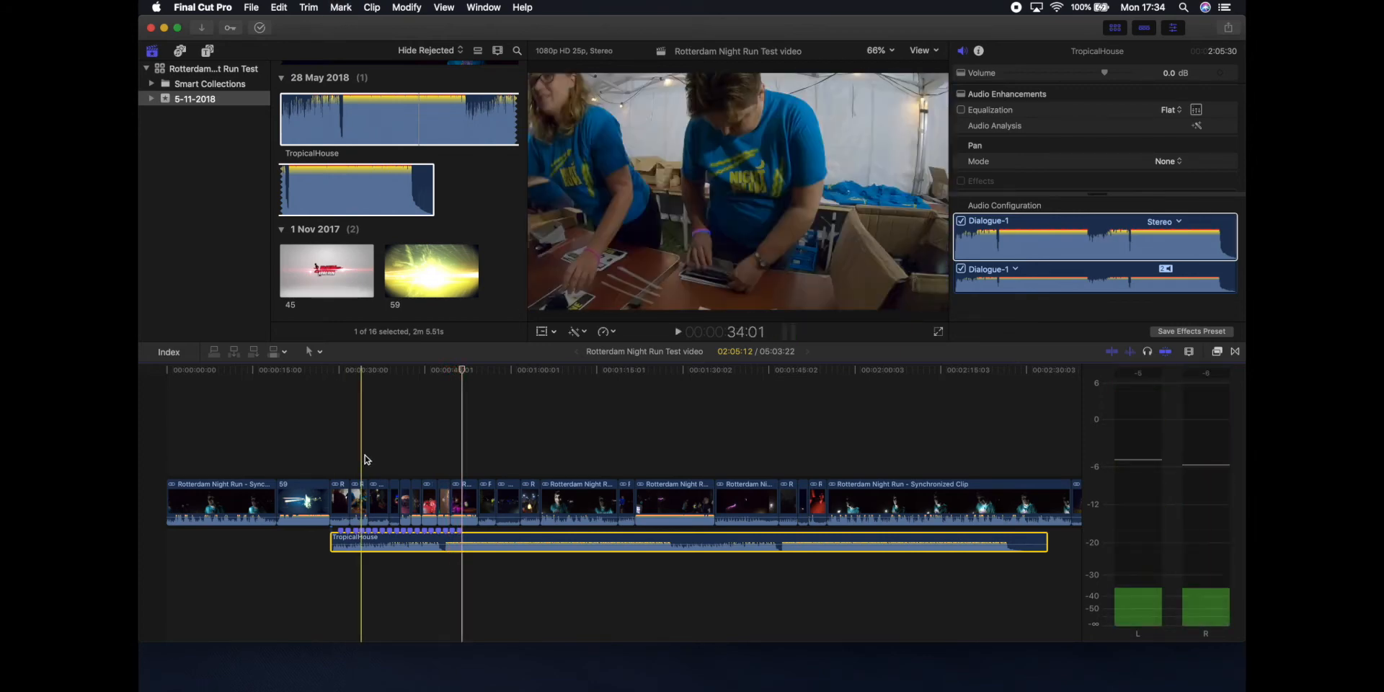
Step: Shorten the first three clips after the intro to 3:02, 2:14 and 2:06 so their cuts line up with beat markers
scroll(365, 459, up, 5)
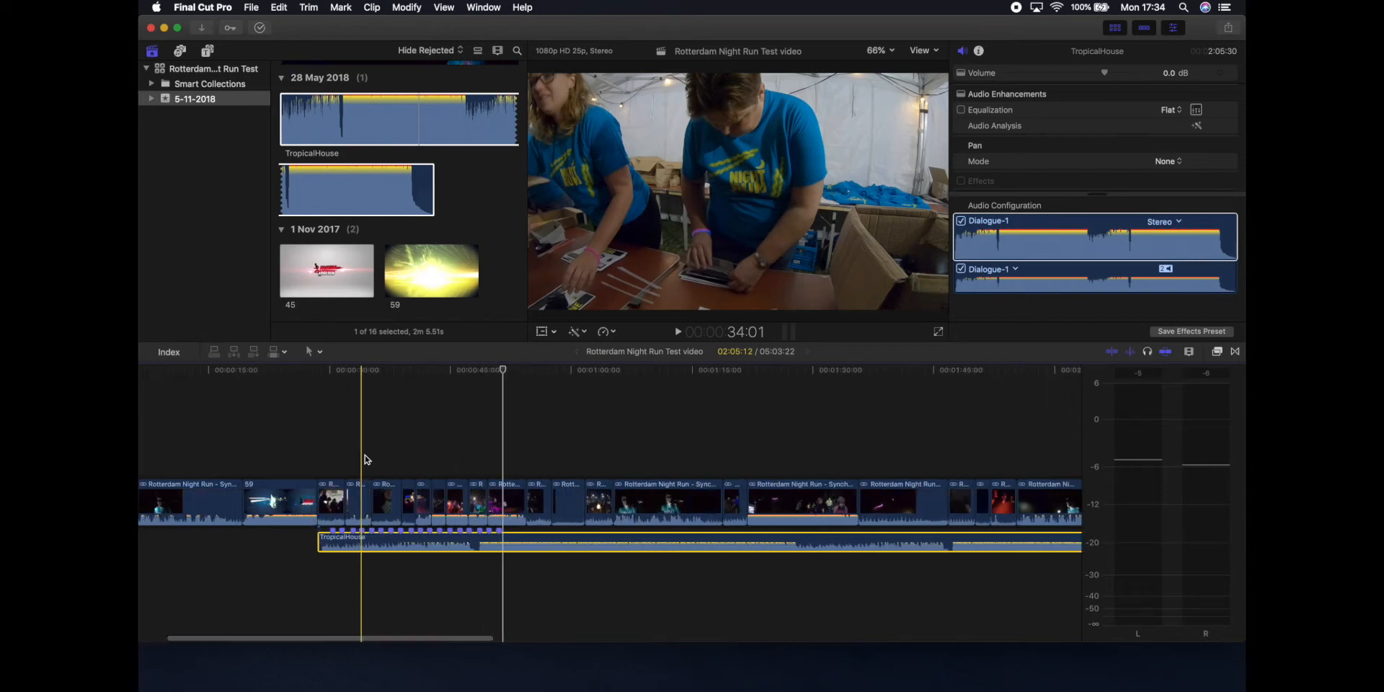
scroll(365, 460, up, 1)
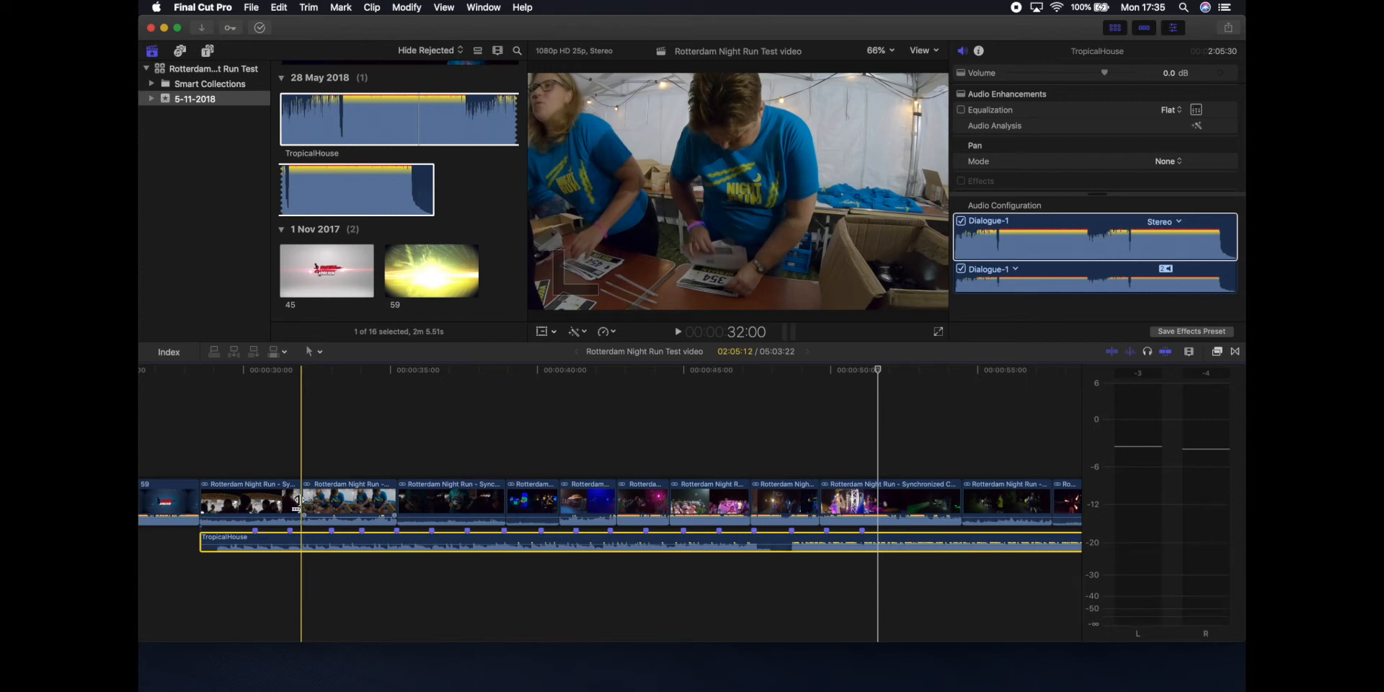
drag(297, 501, 292, 504)
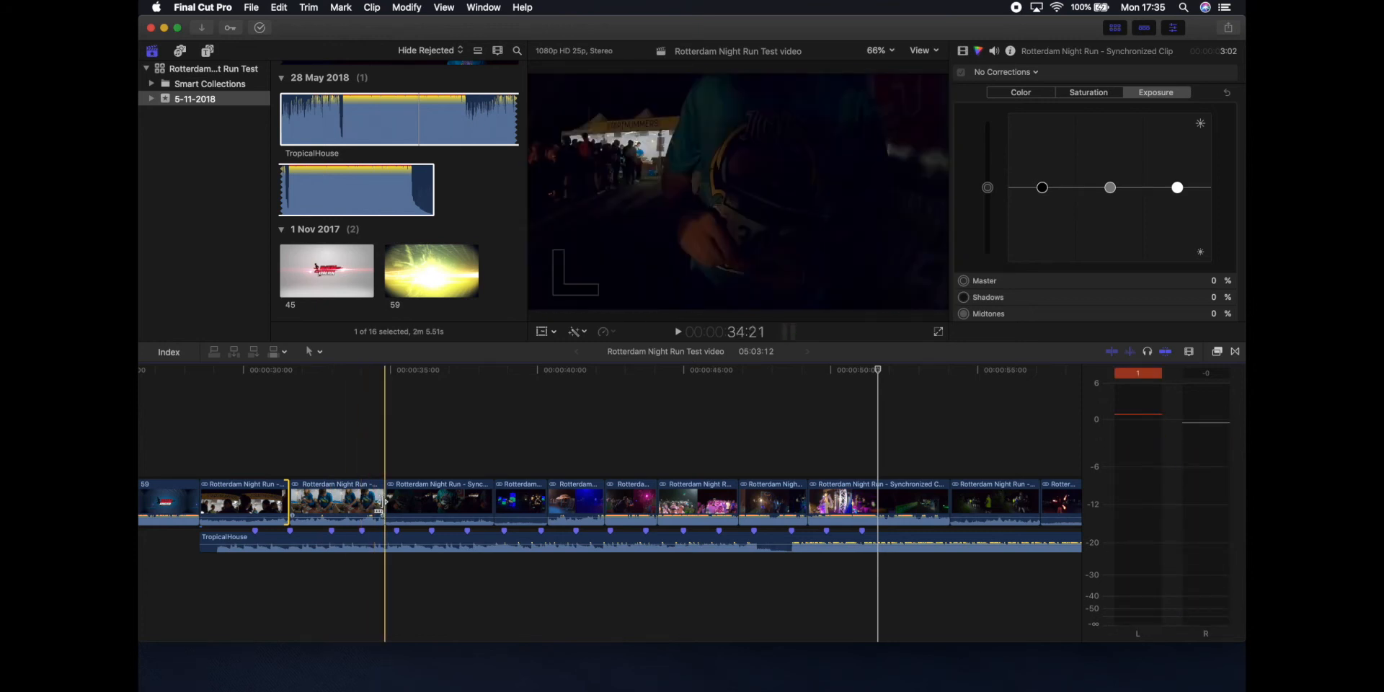
drag(380, 504, 361, 503)
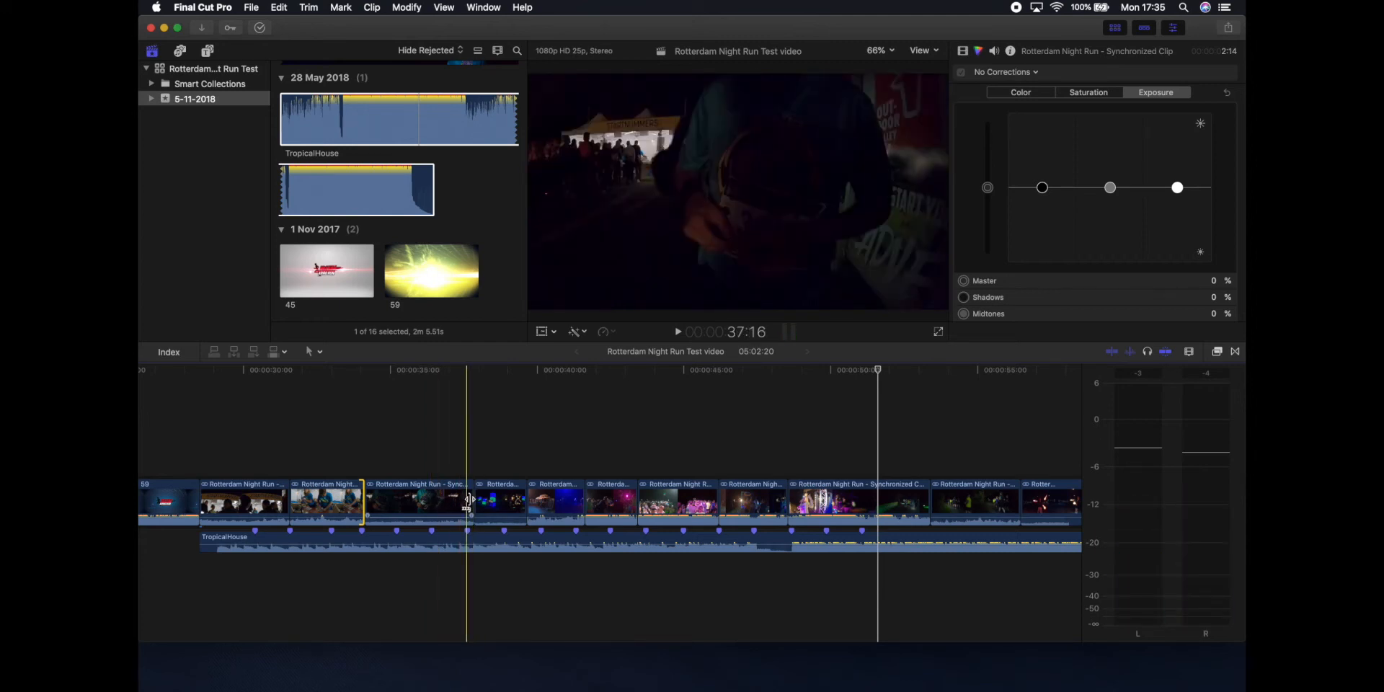
drag(469, 499, 427, 500)
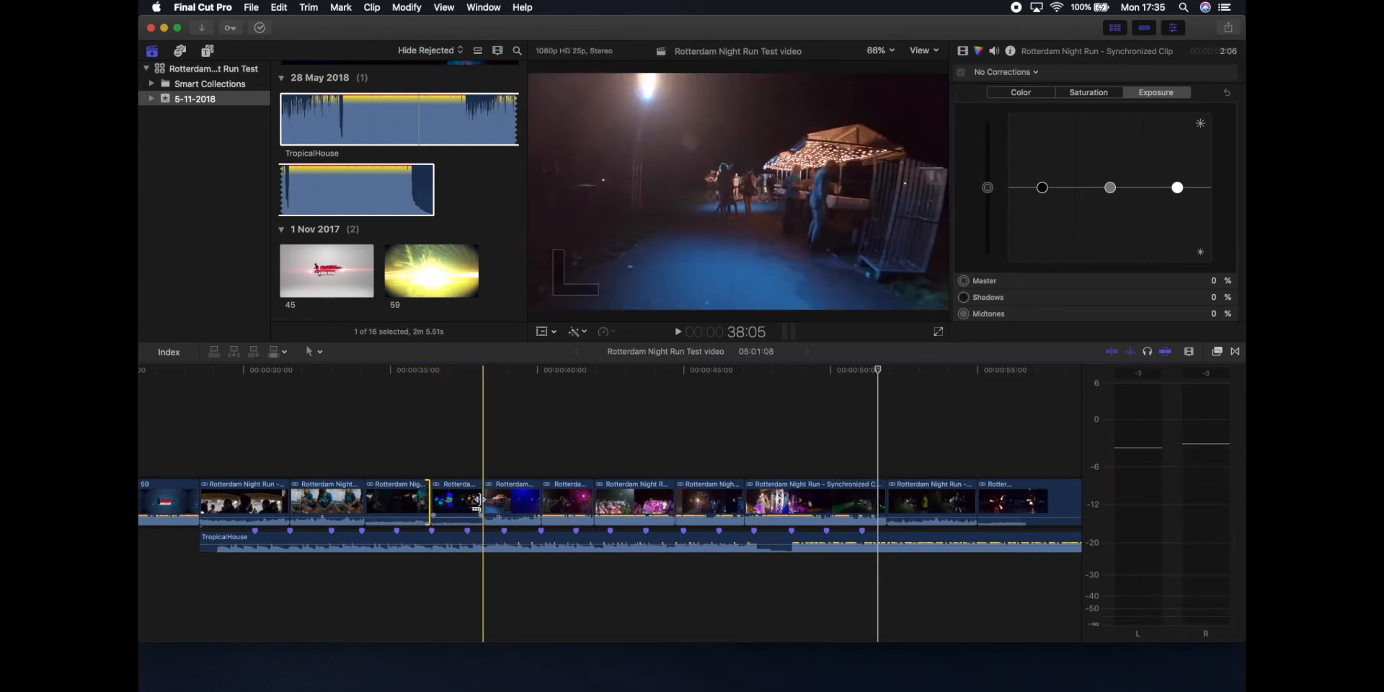
Step: Align the ends of the fourth through eighth clips after the intro with beat markers, making the eighth 2:12 long
drag(478, 499, 508, 501)
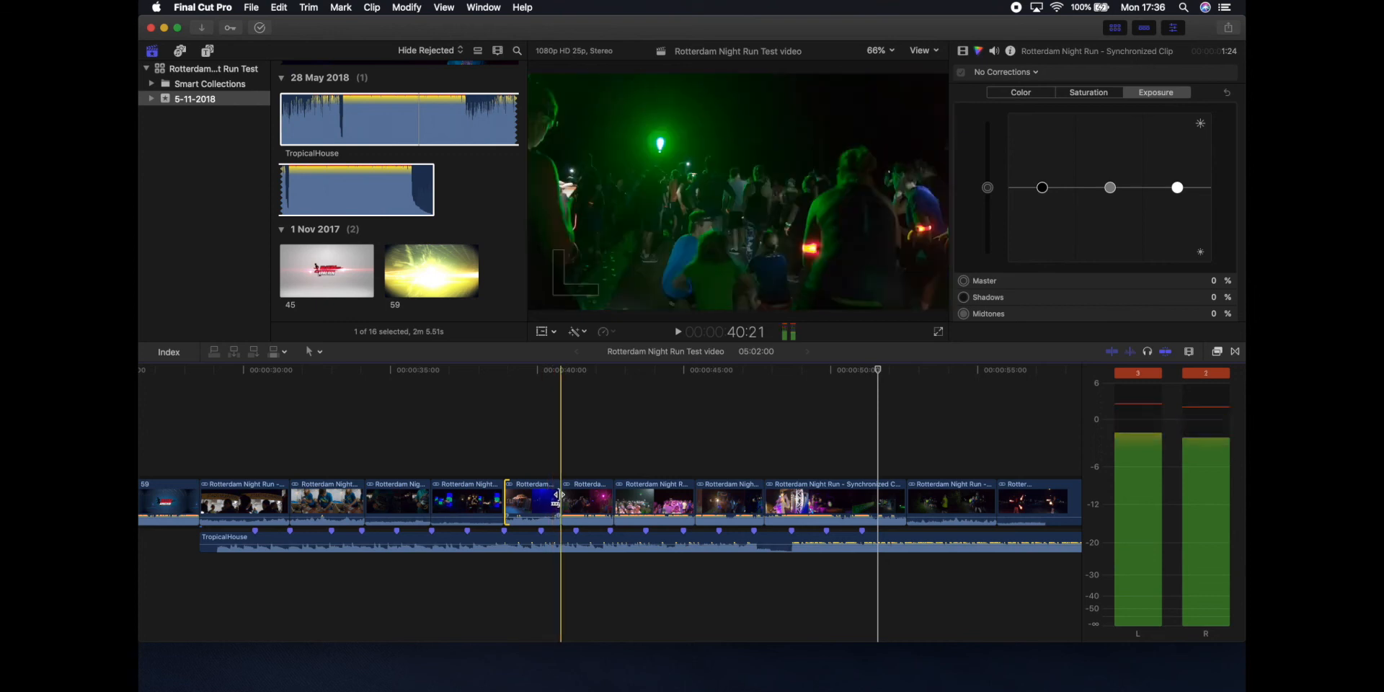
drag(561, 497, 791, 499)
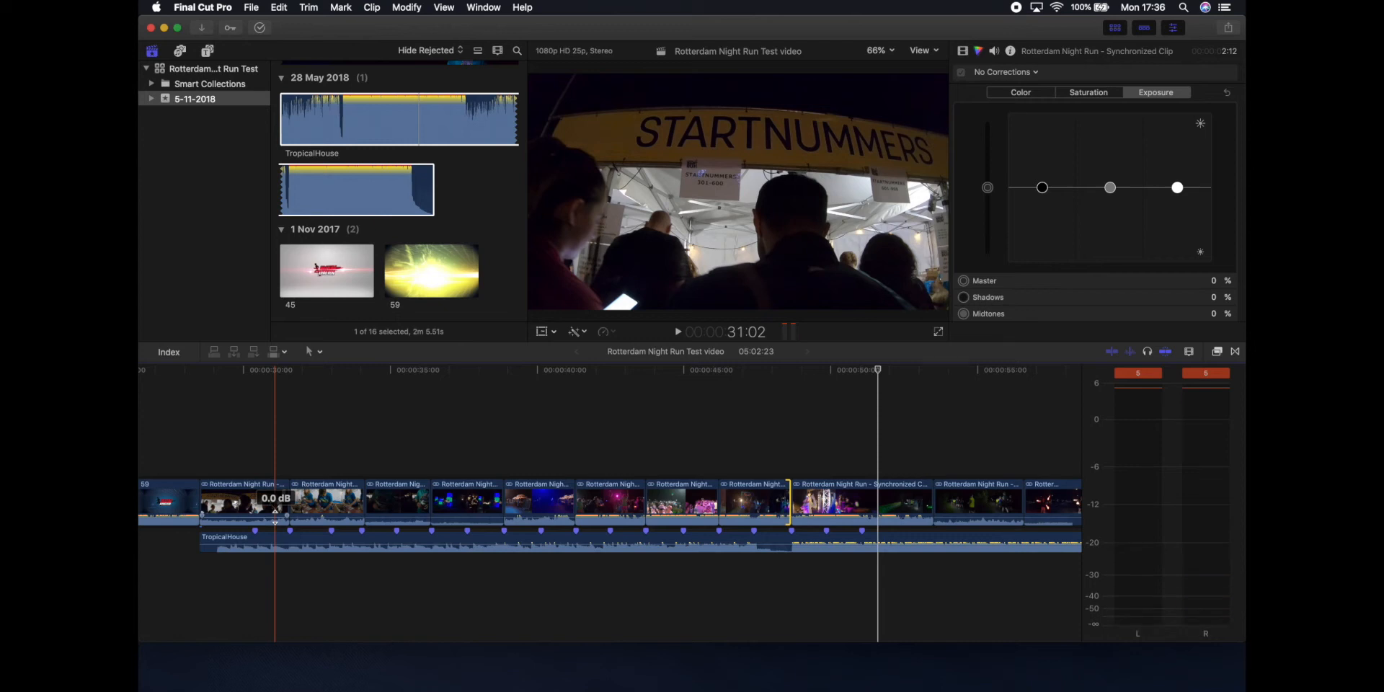
Step: Lower the original audio of the nine clips following the intro to silence and play the section back from 28:13
drag(274, 514, 333, 532)
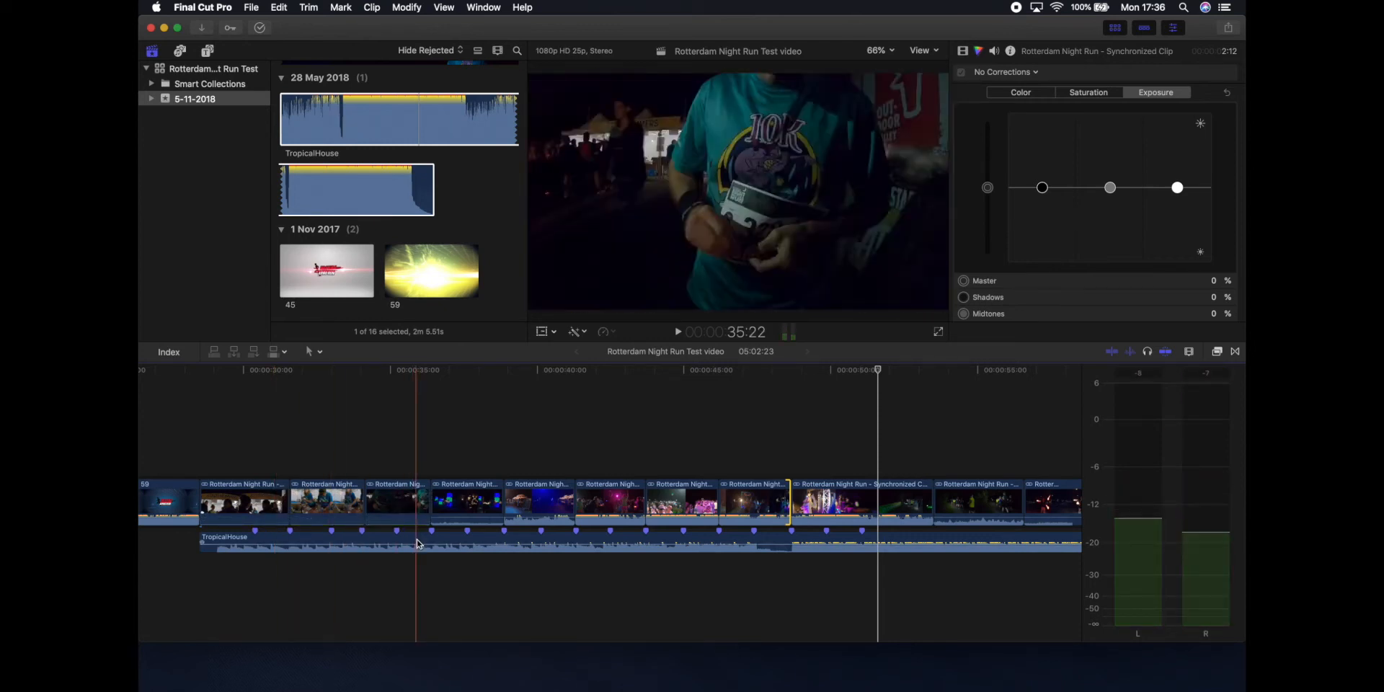
drag(454, 516, 455, 532)
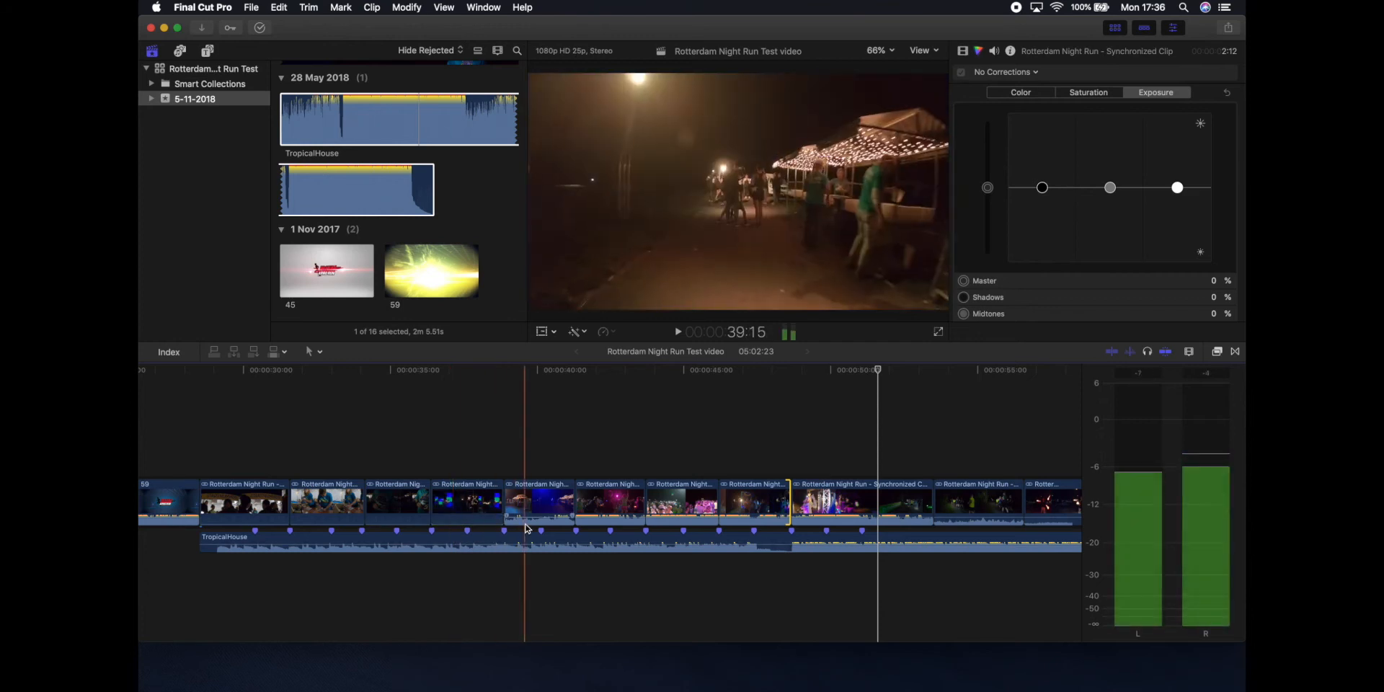
click(526, 518)
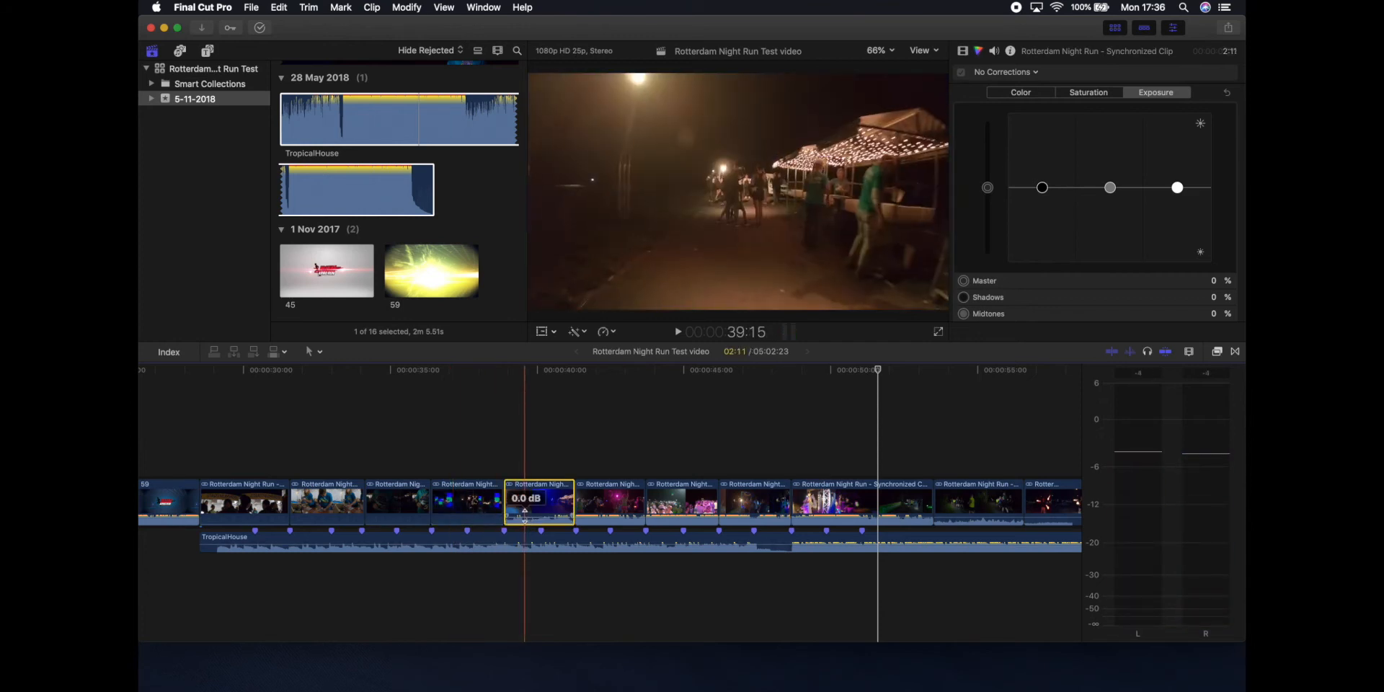
drag(525, 517, 525, 533)
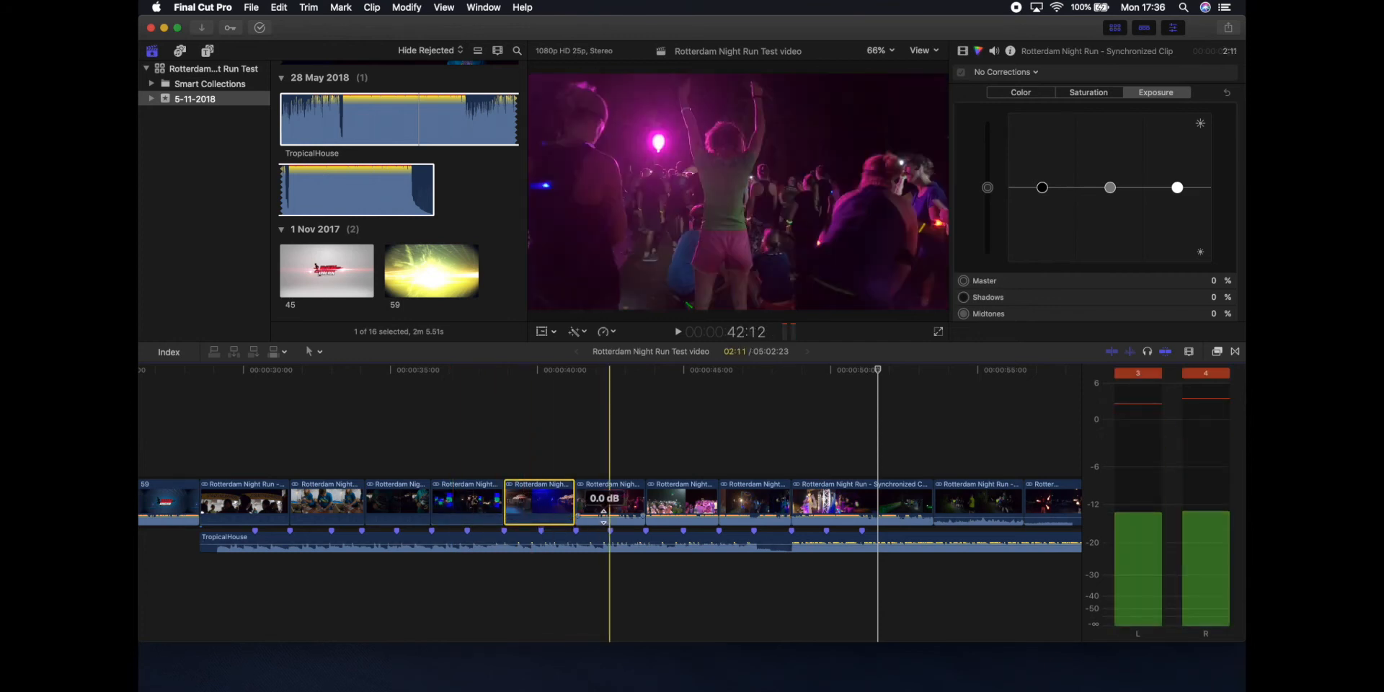
drag(604, 516, 666, 532)
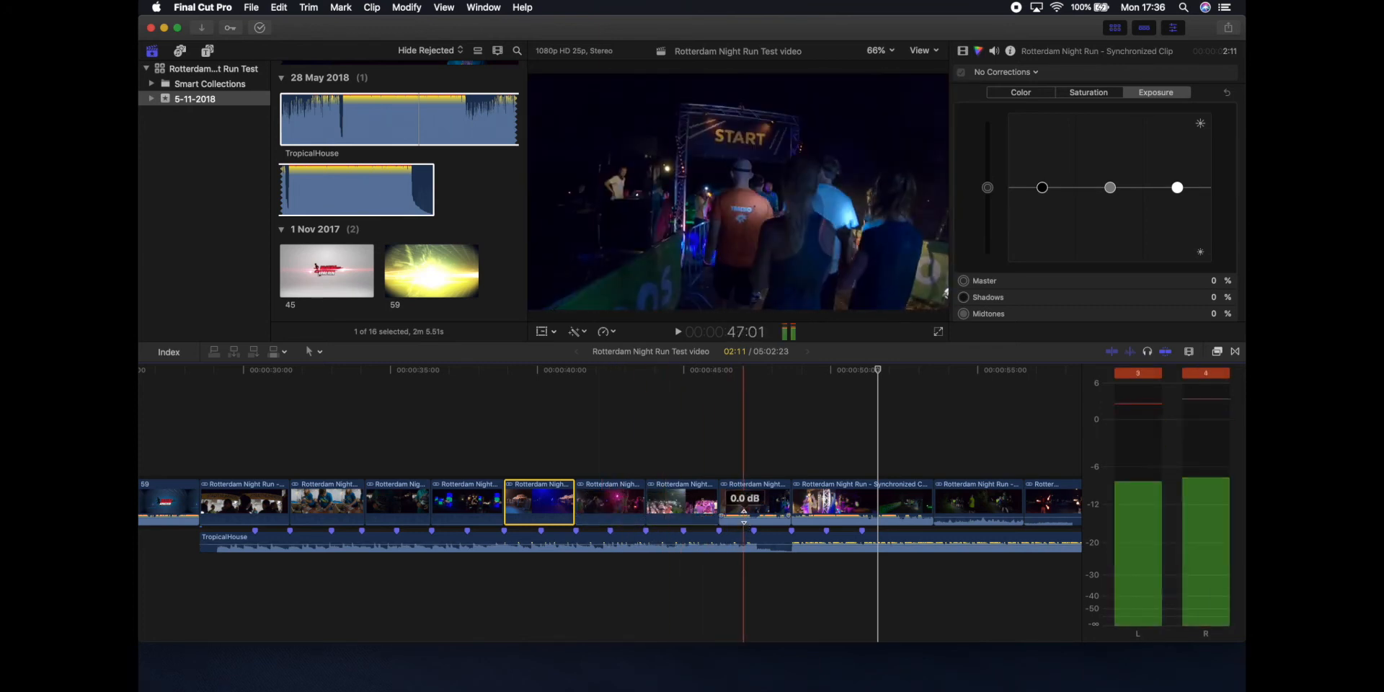
drag(743, 516, 744, 533)
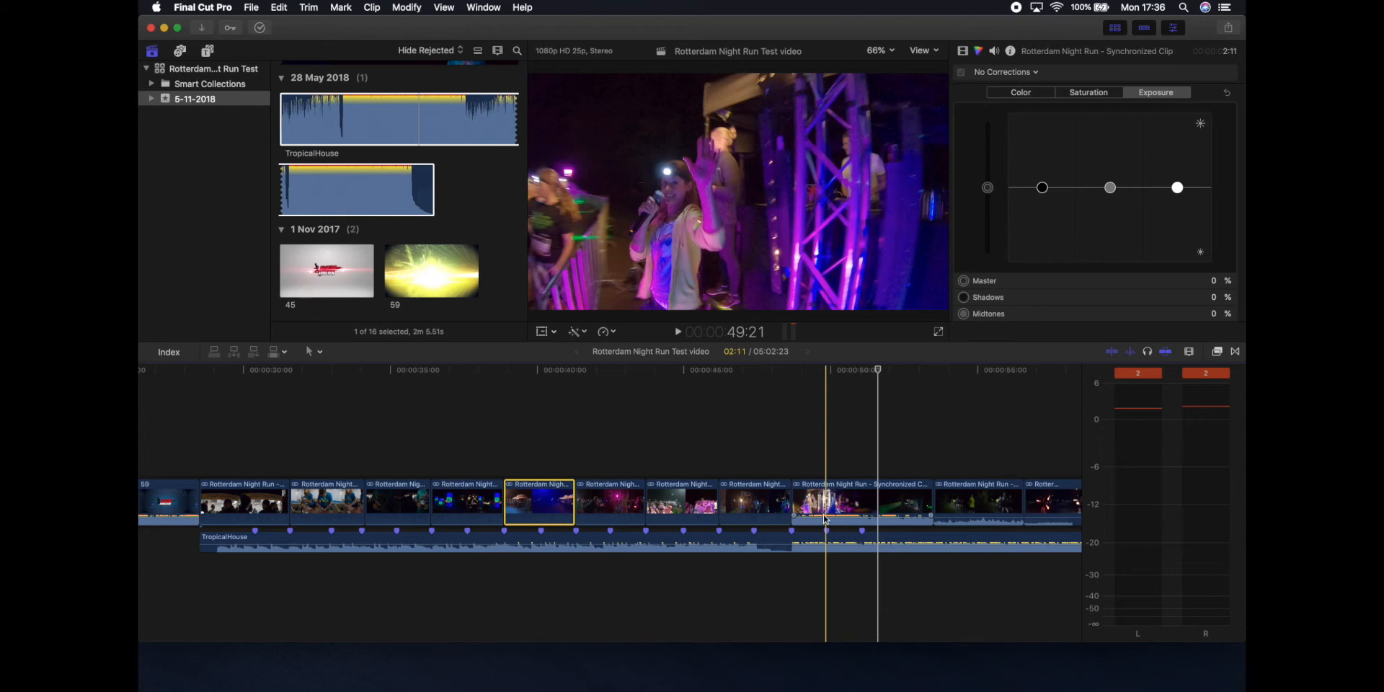
drag(823, 509, 823, 533)
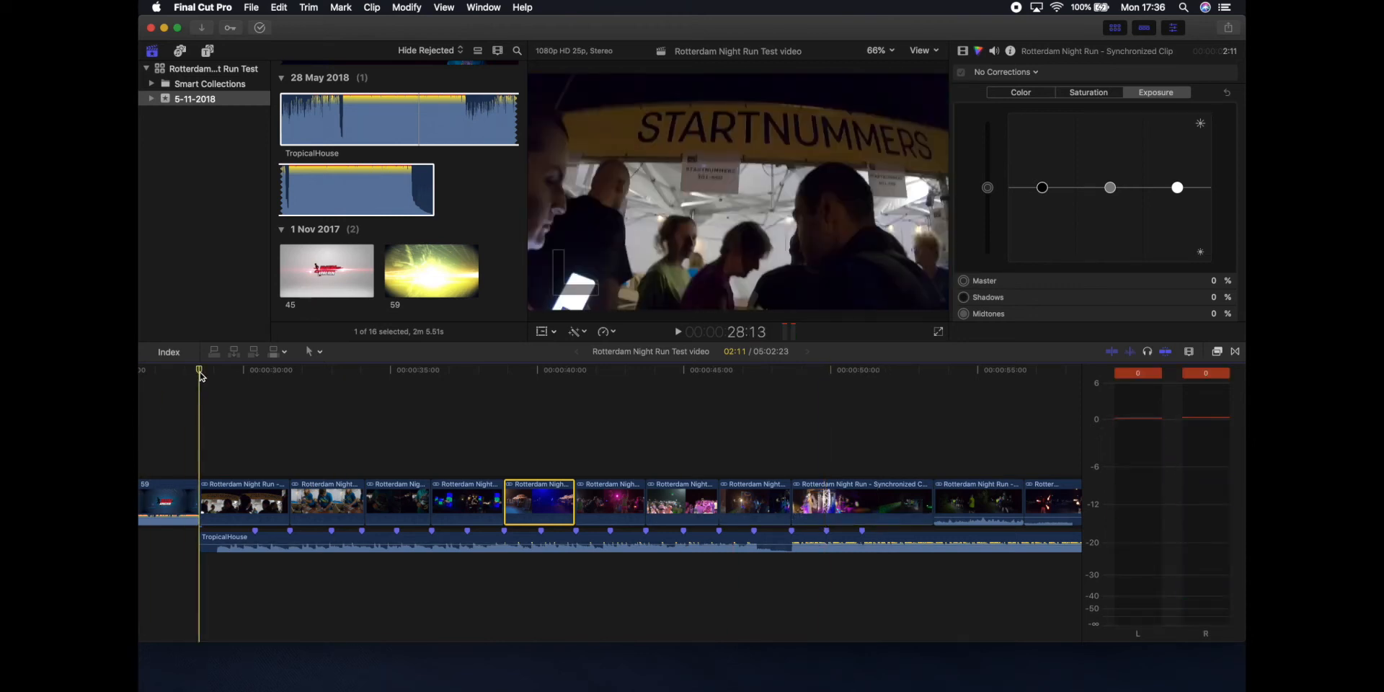
key(space)
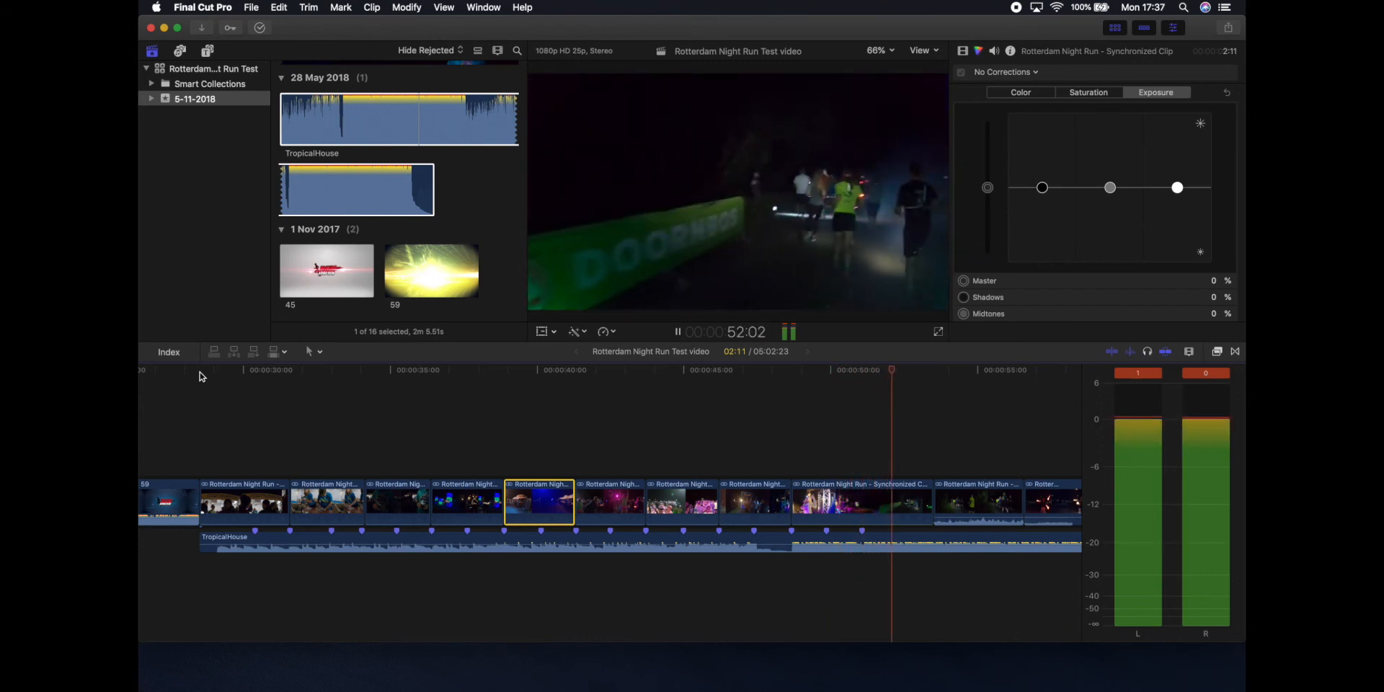
key(space)
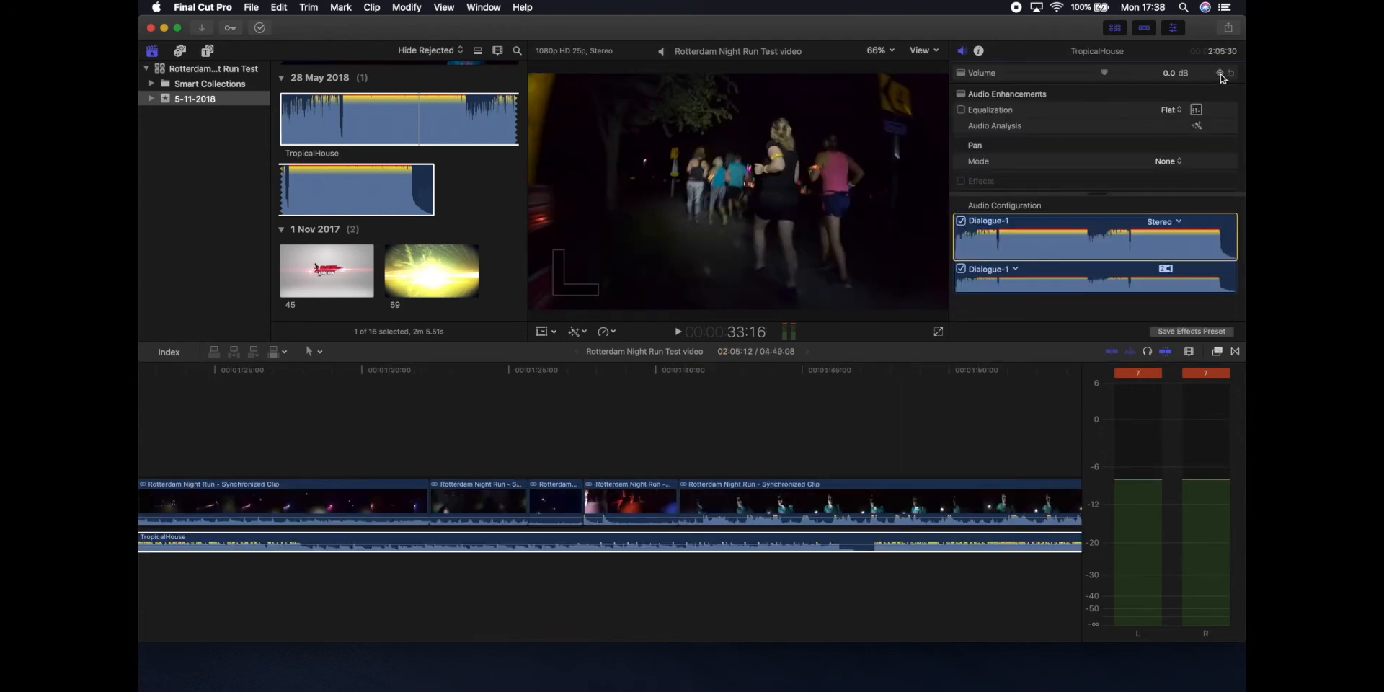
Step: Add TropicalHouse volume keyframes at 1:40:20 and 1:41:10, lowering the second to -24 dB for the start of the speech
drag(695, 374, 677, 375)
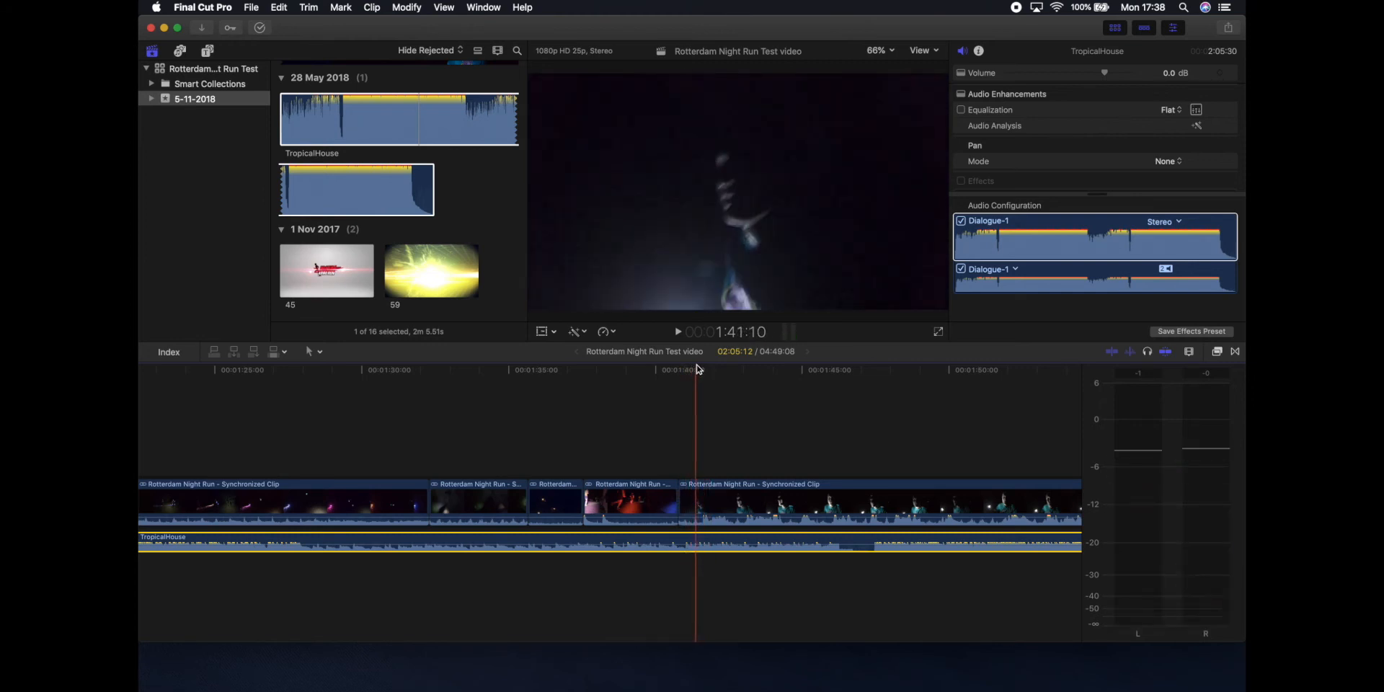
click(697, 370)
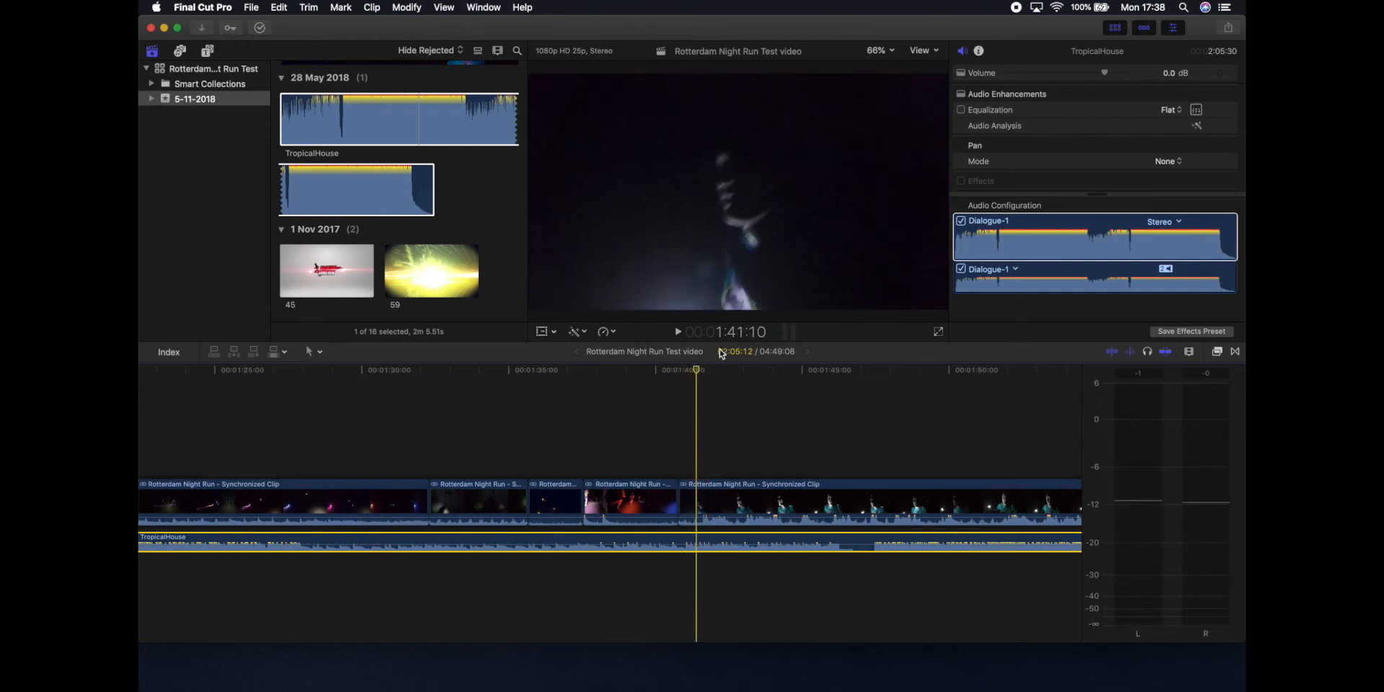
click(1059, 185)
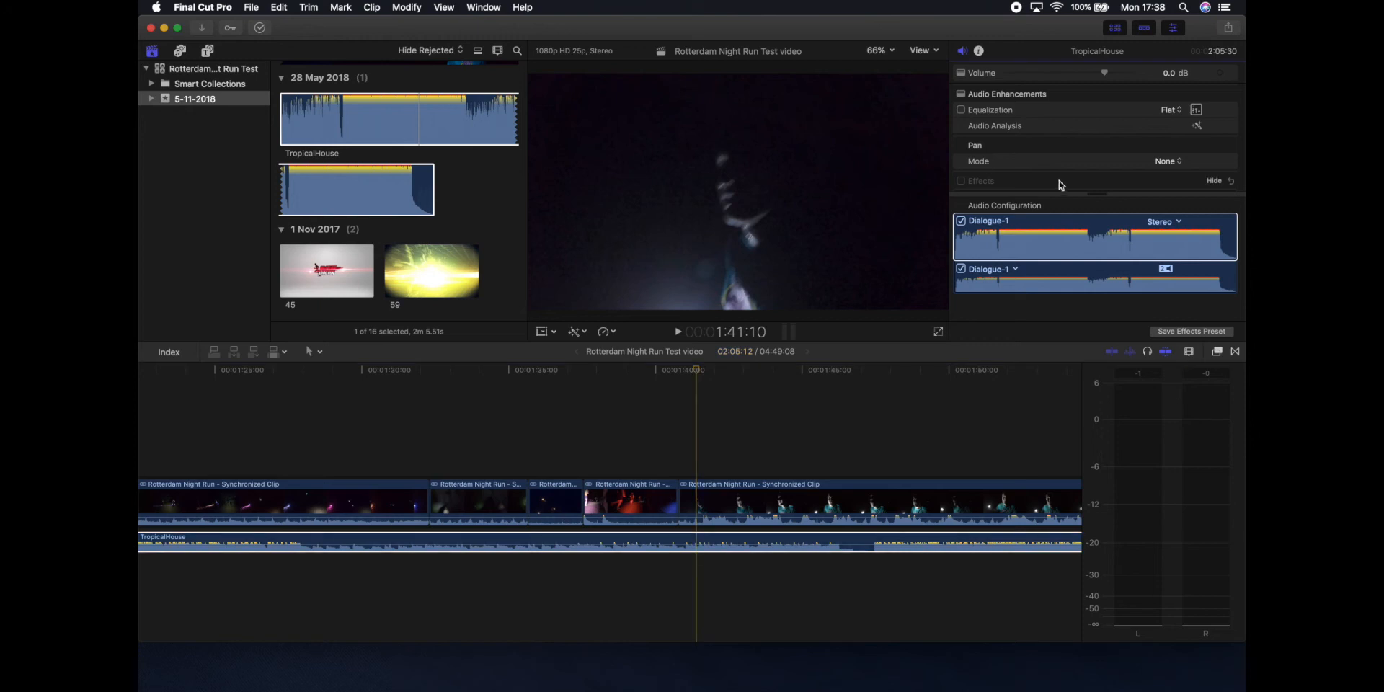
click(1219, 74)
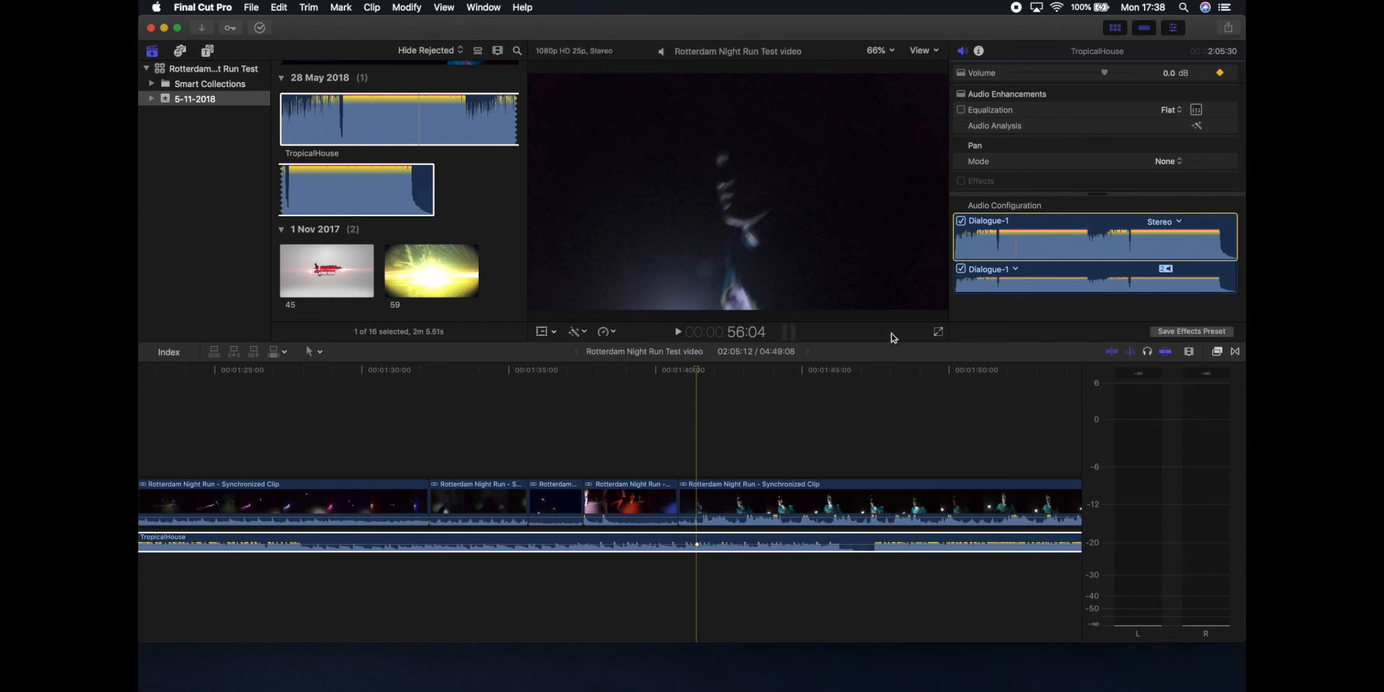
click(683, 373)
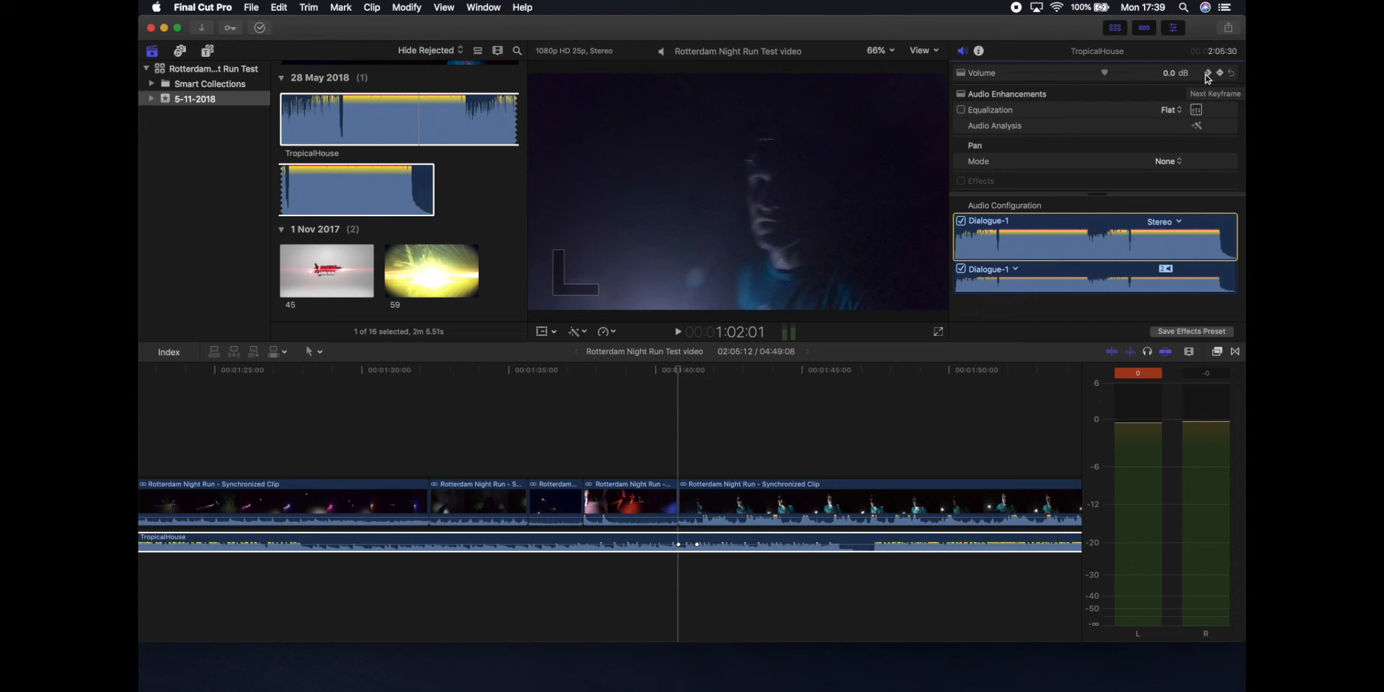
click(1207, 74)
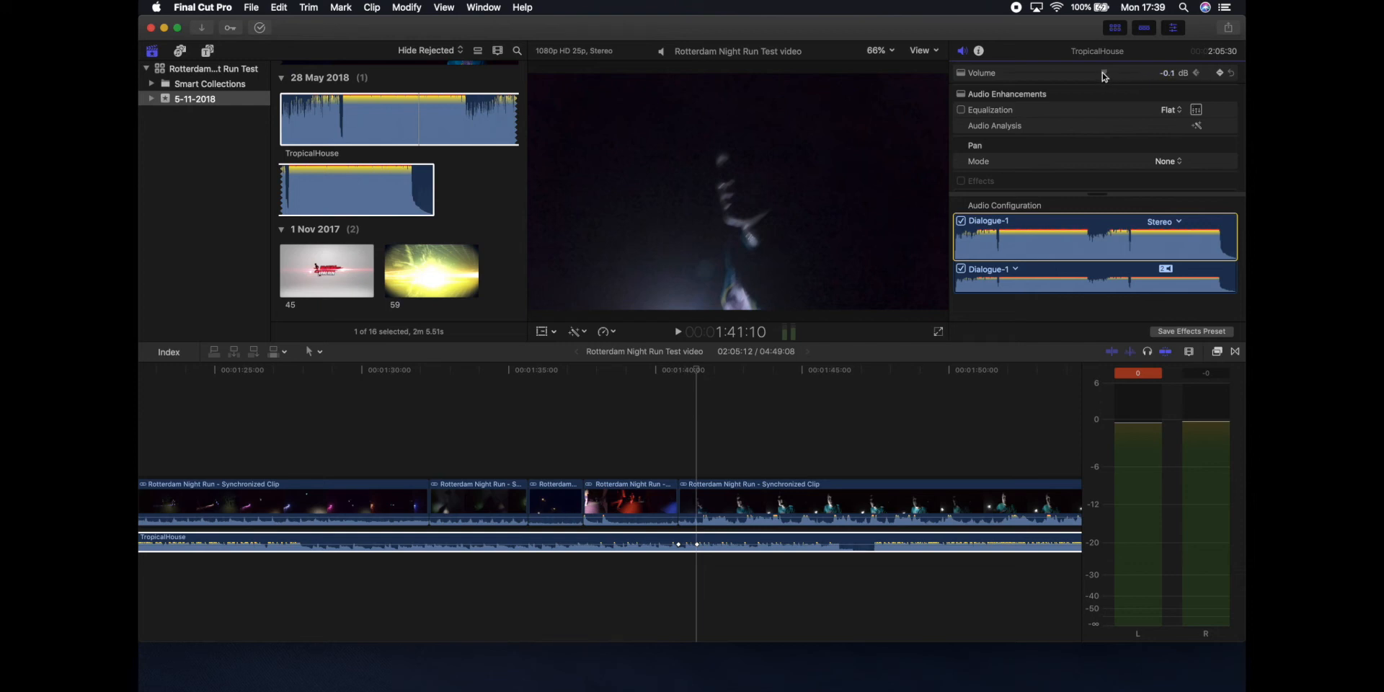
drag(1103, 75, 1056, 86)
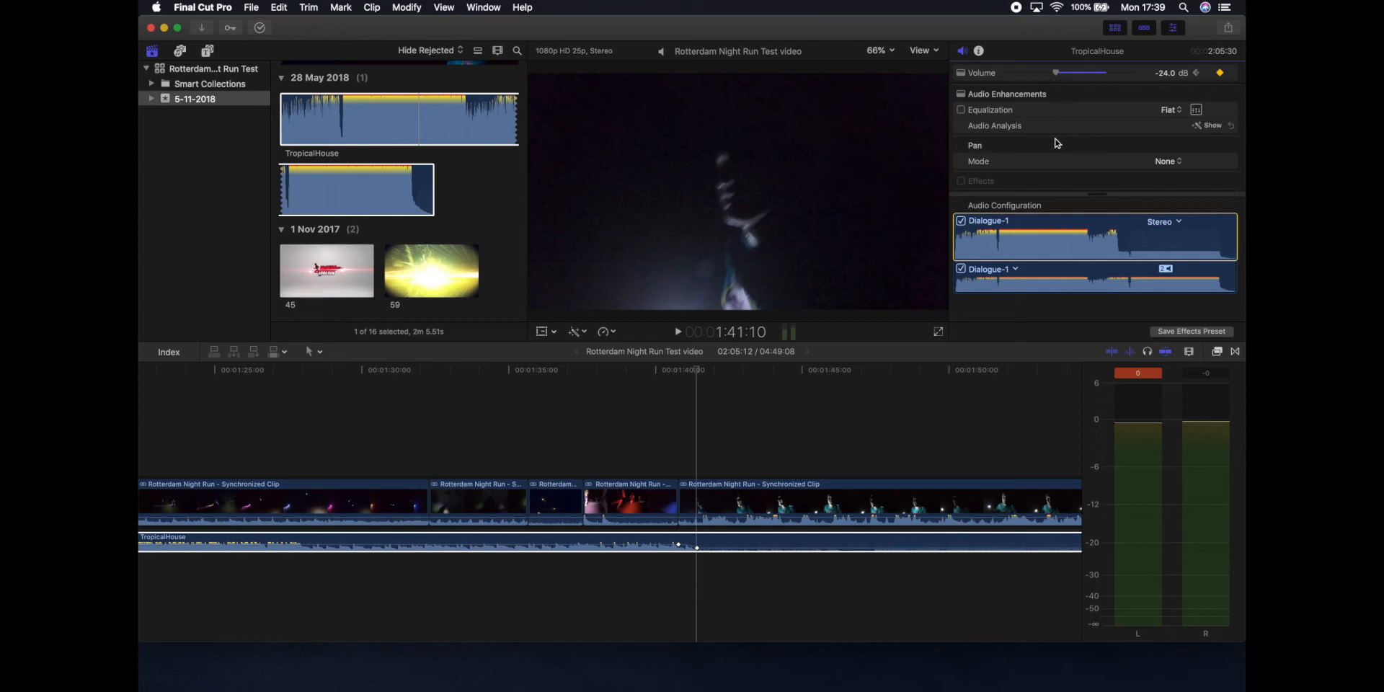
Step: Play the music dip from 1:40:20, then add a volume keyframe at 1:44:04 that fades TropicalHouse to silence
click(692, 374)
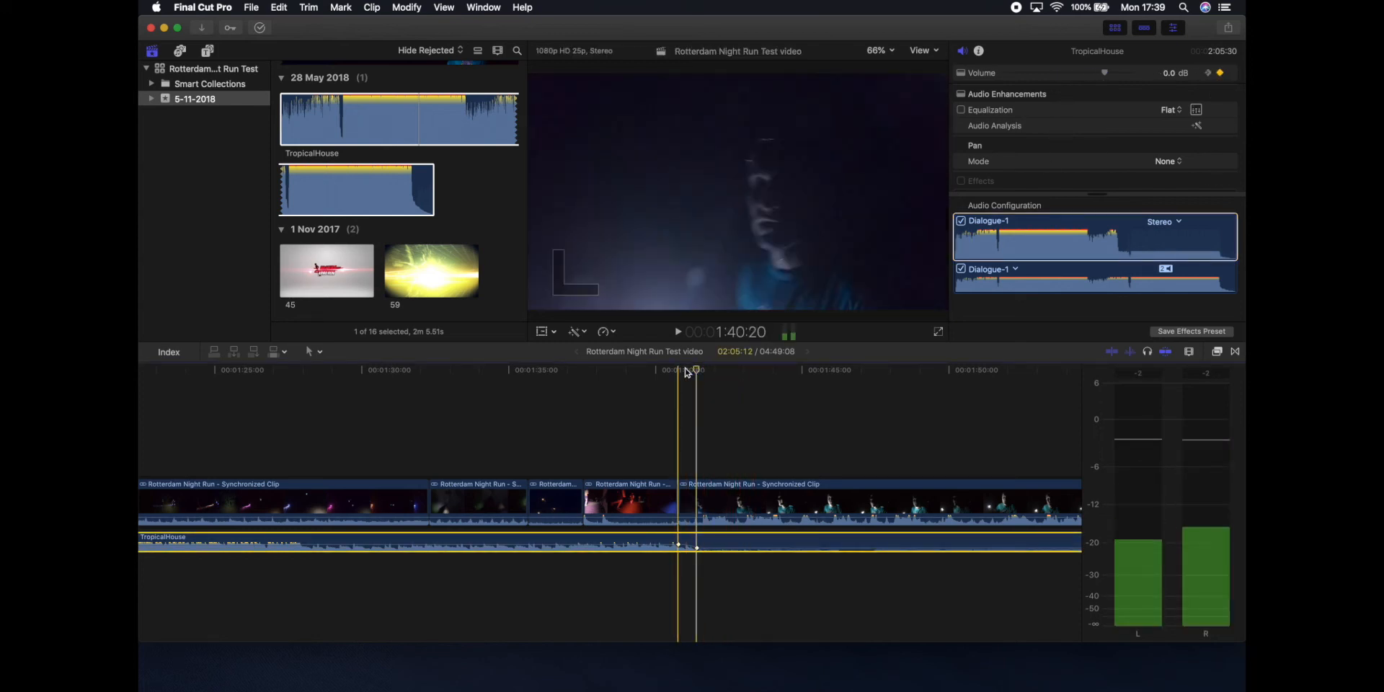
key(space)
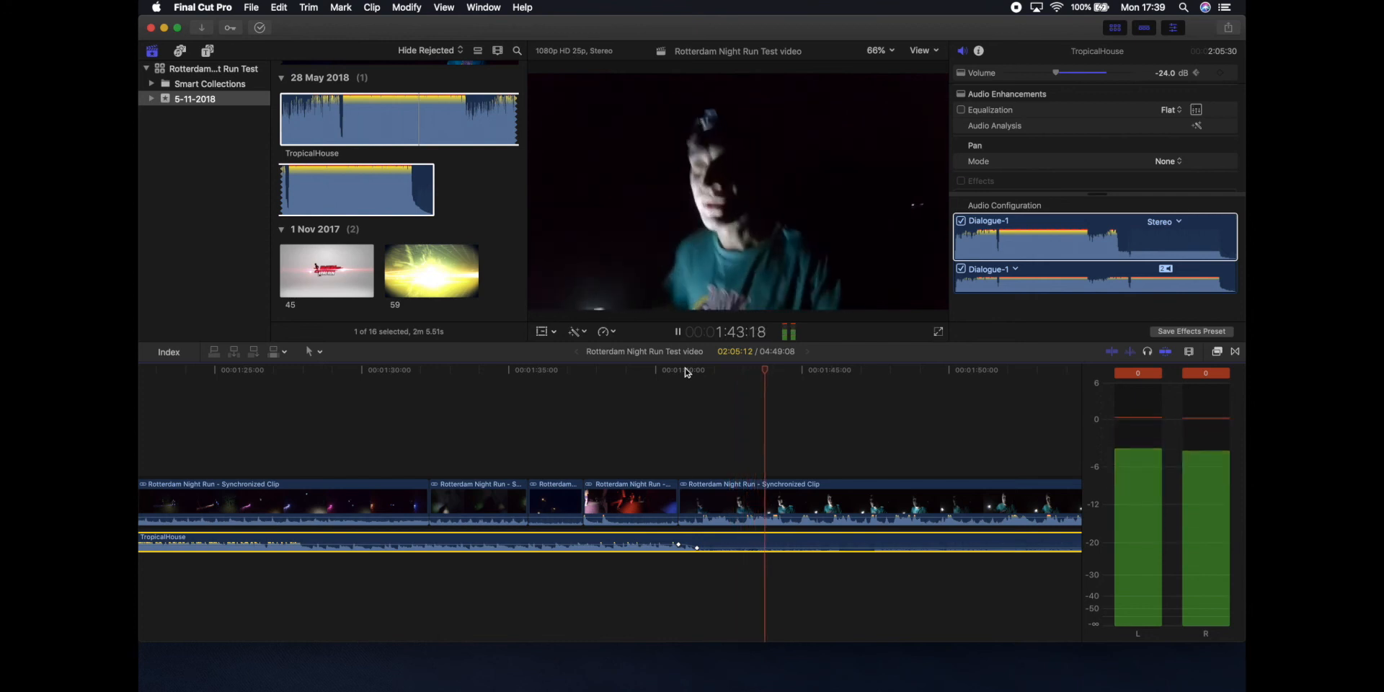
key(space)
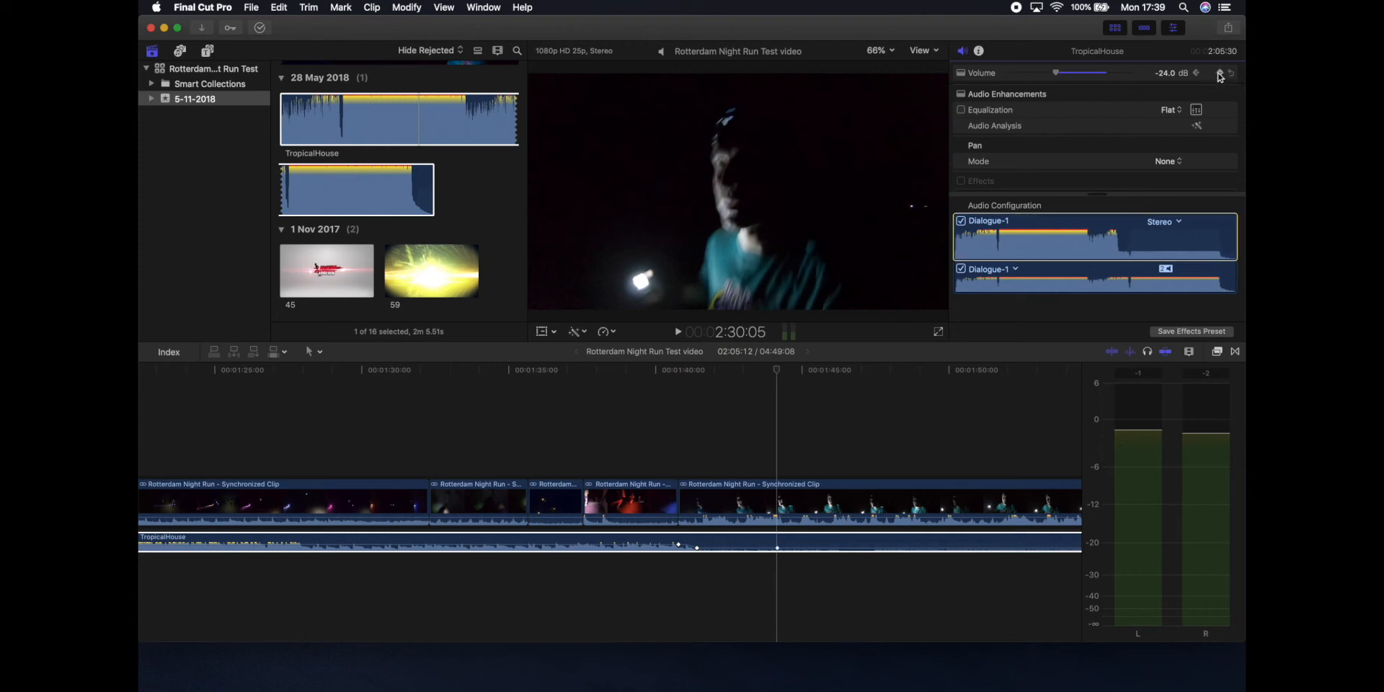
drag(1055, 74, 951, 83)
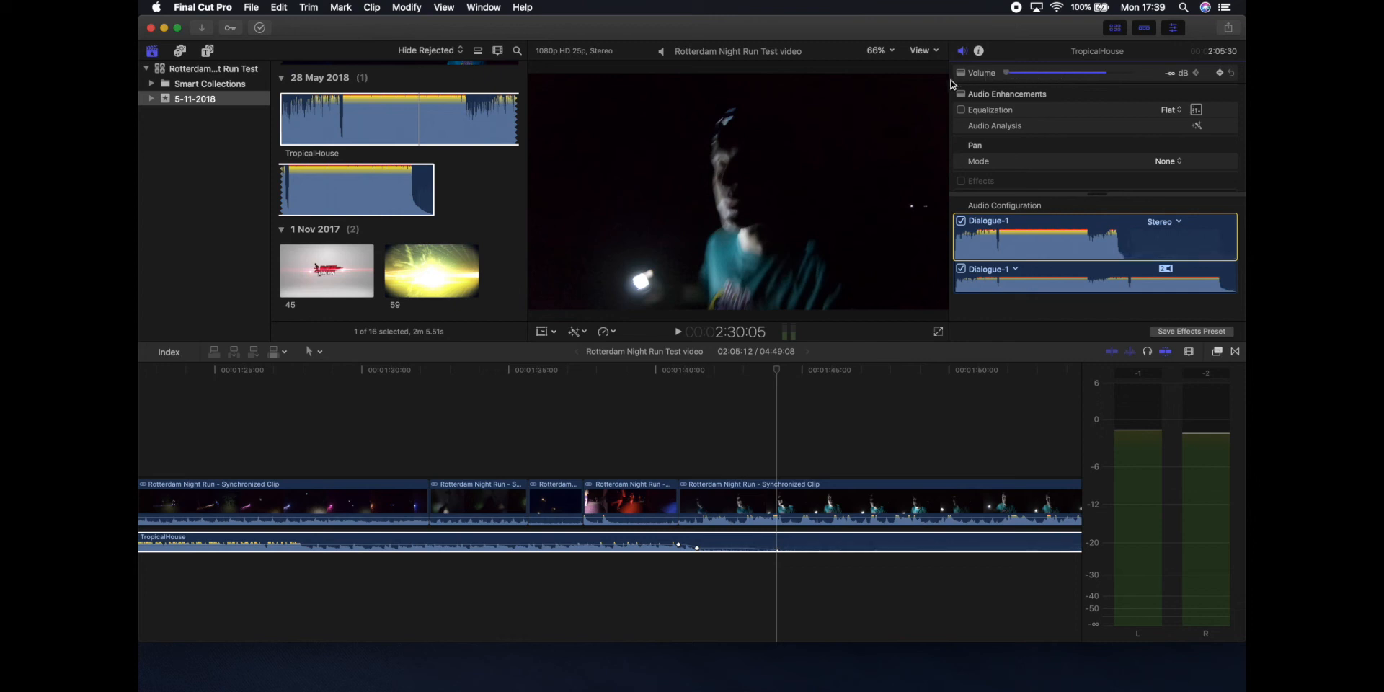
Step: Split TropicalHouse at the silent keyframe at 1:44:04 with the Blade tool and return to the Select tool
click(783, 547)
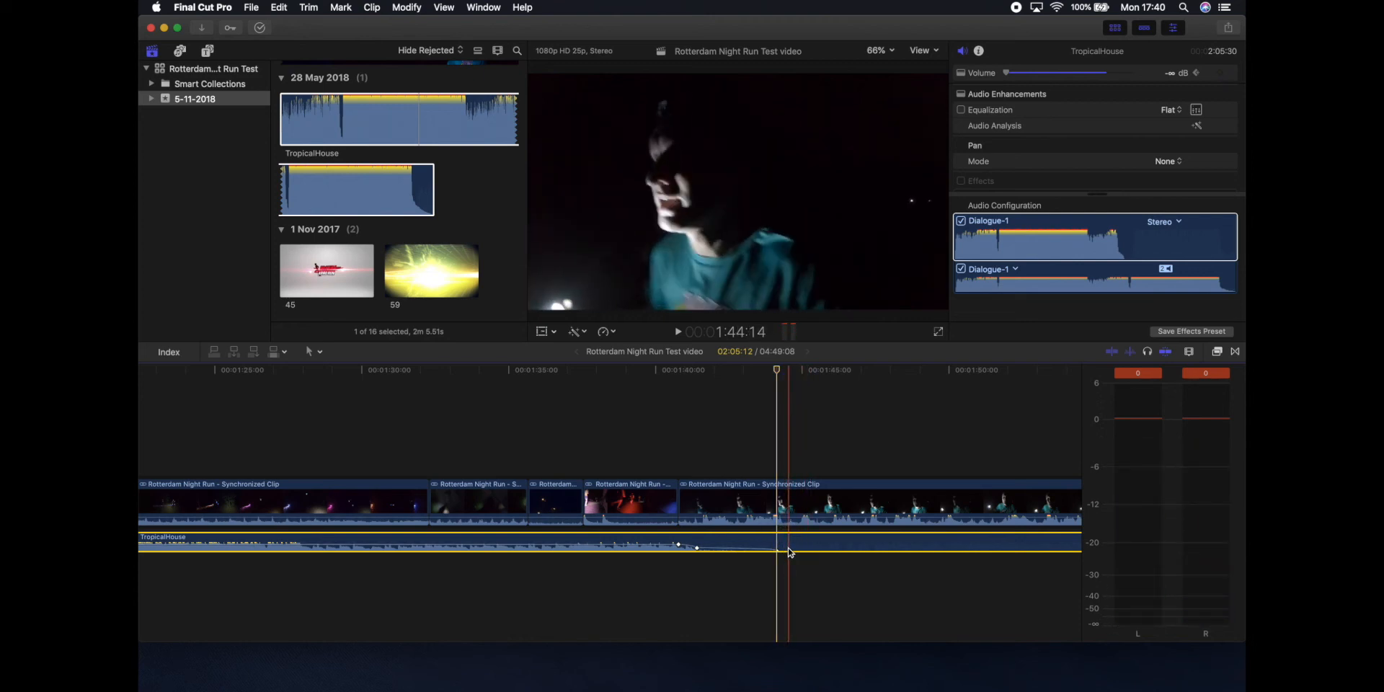
key(b)
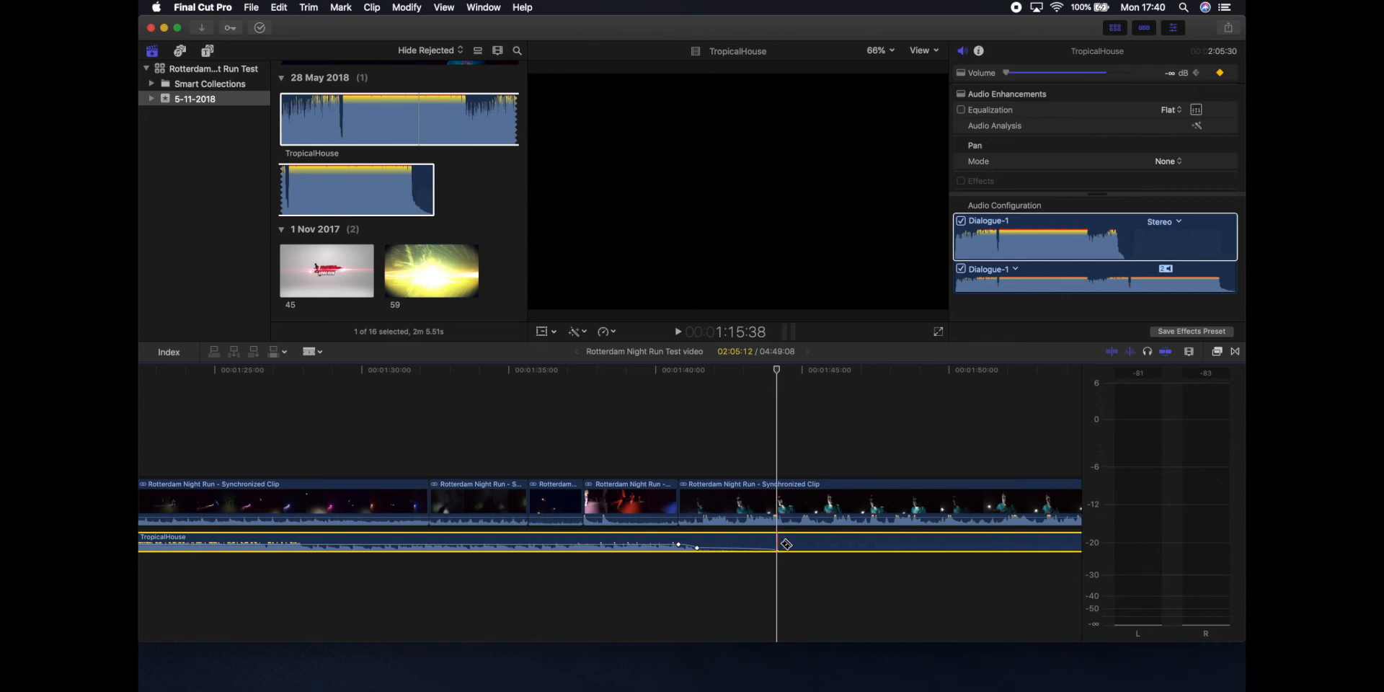
click(319, 353)
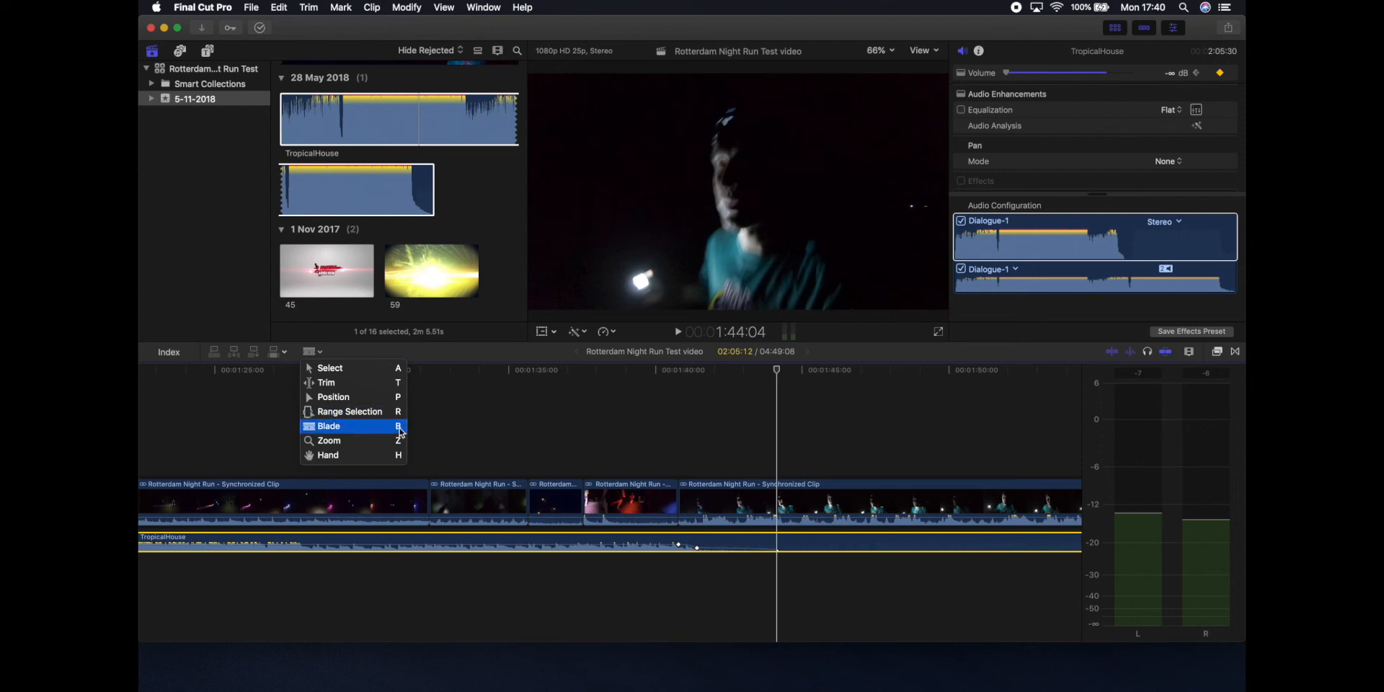
click(779, 548)
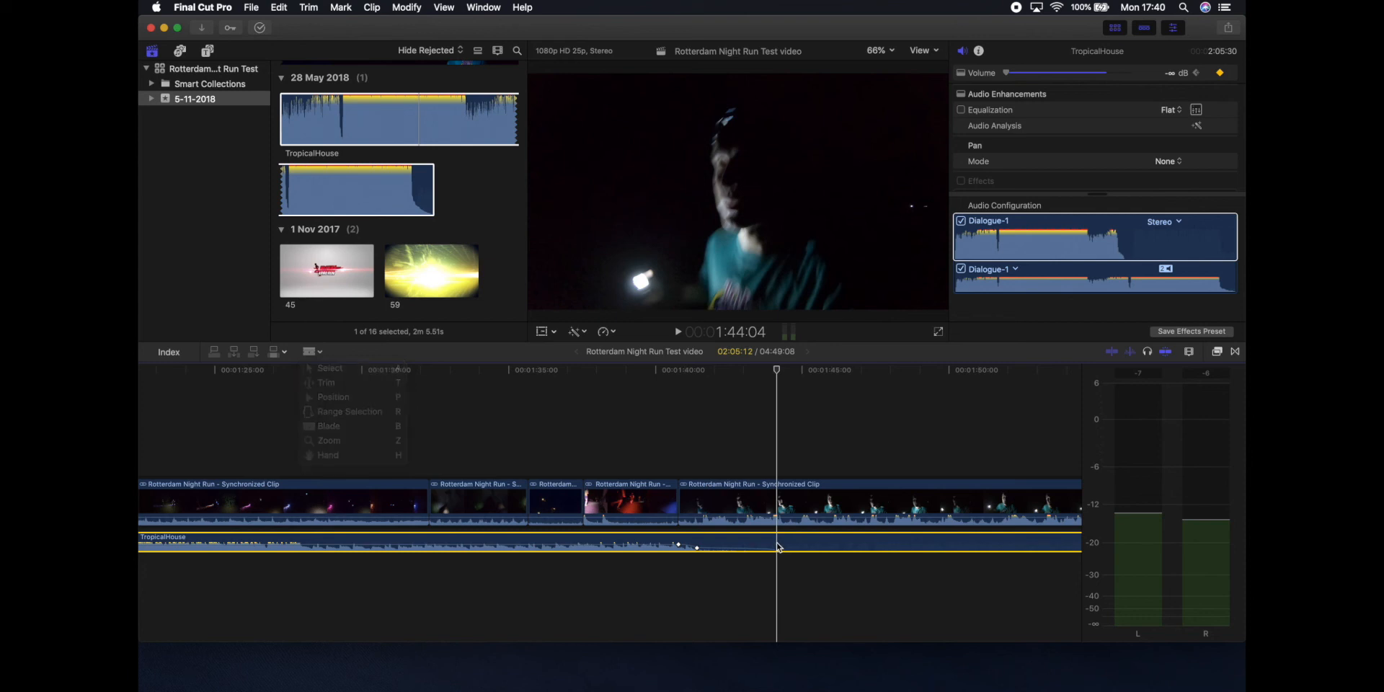
click(777, 542)
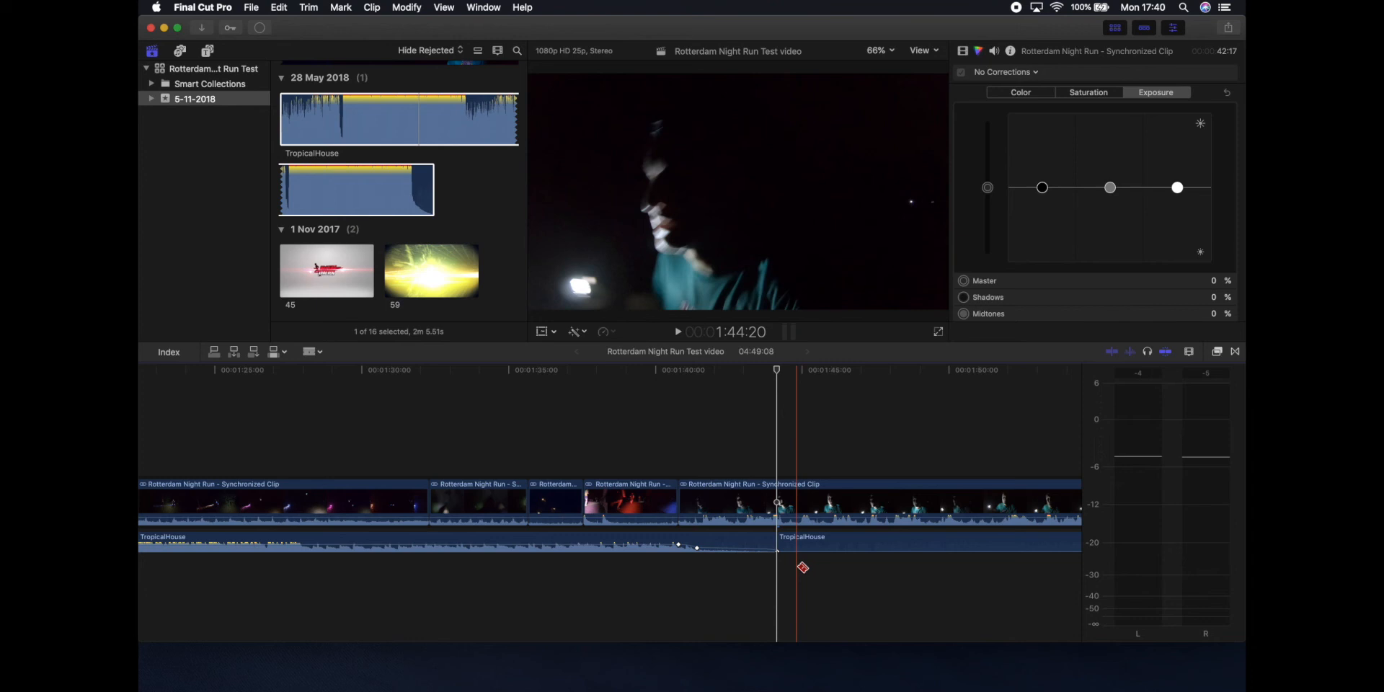
key(a)
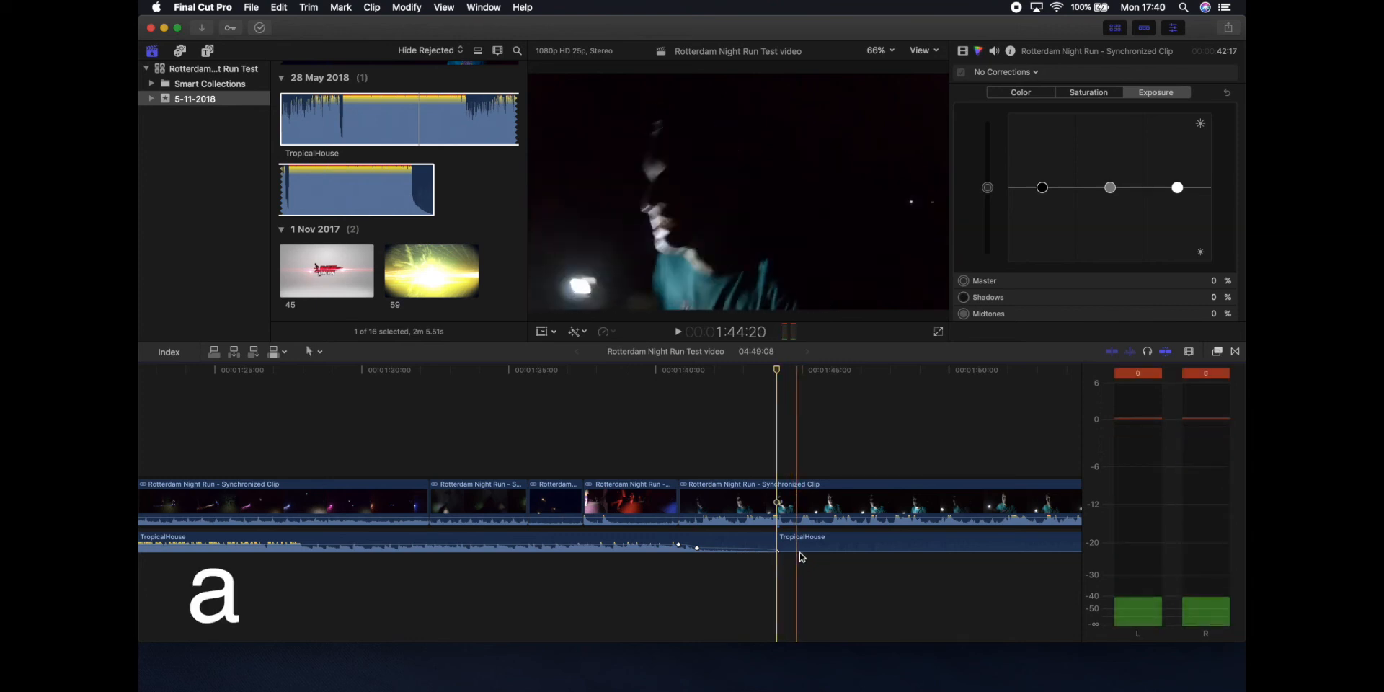
click(321, 353)
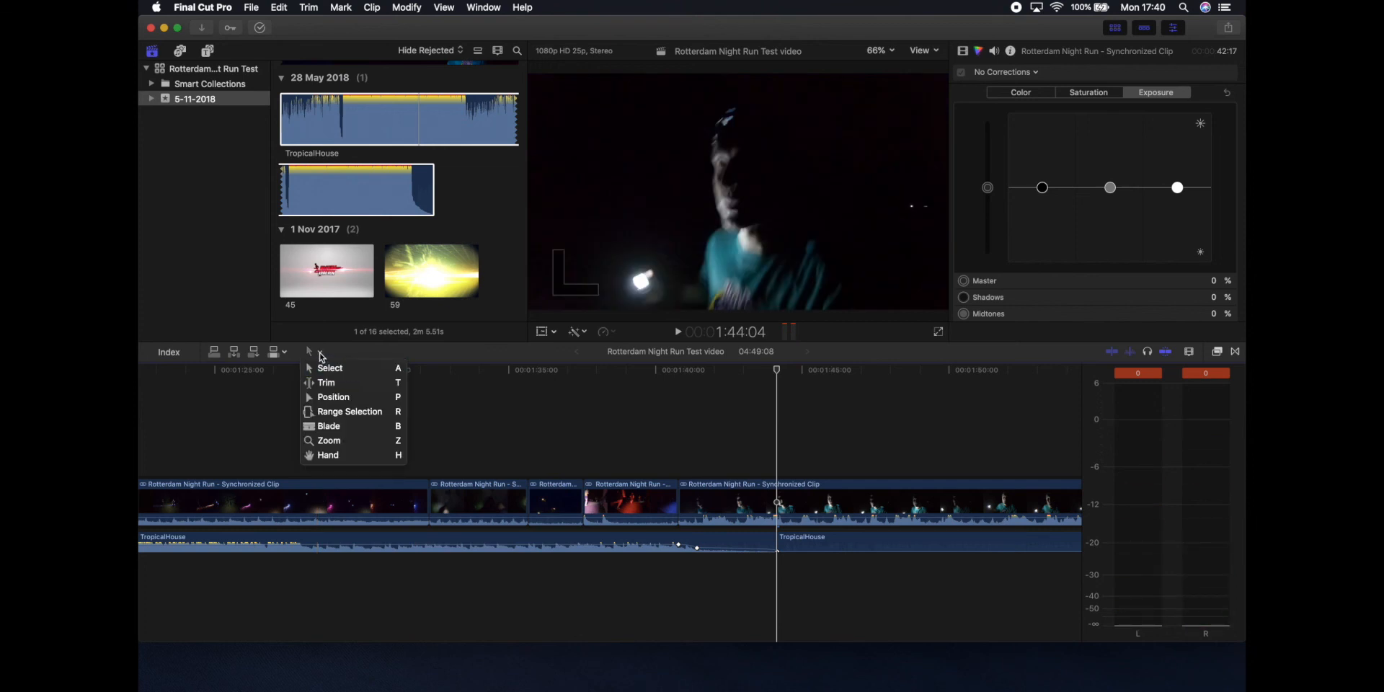
click(321, 355)
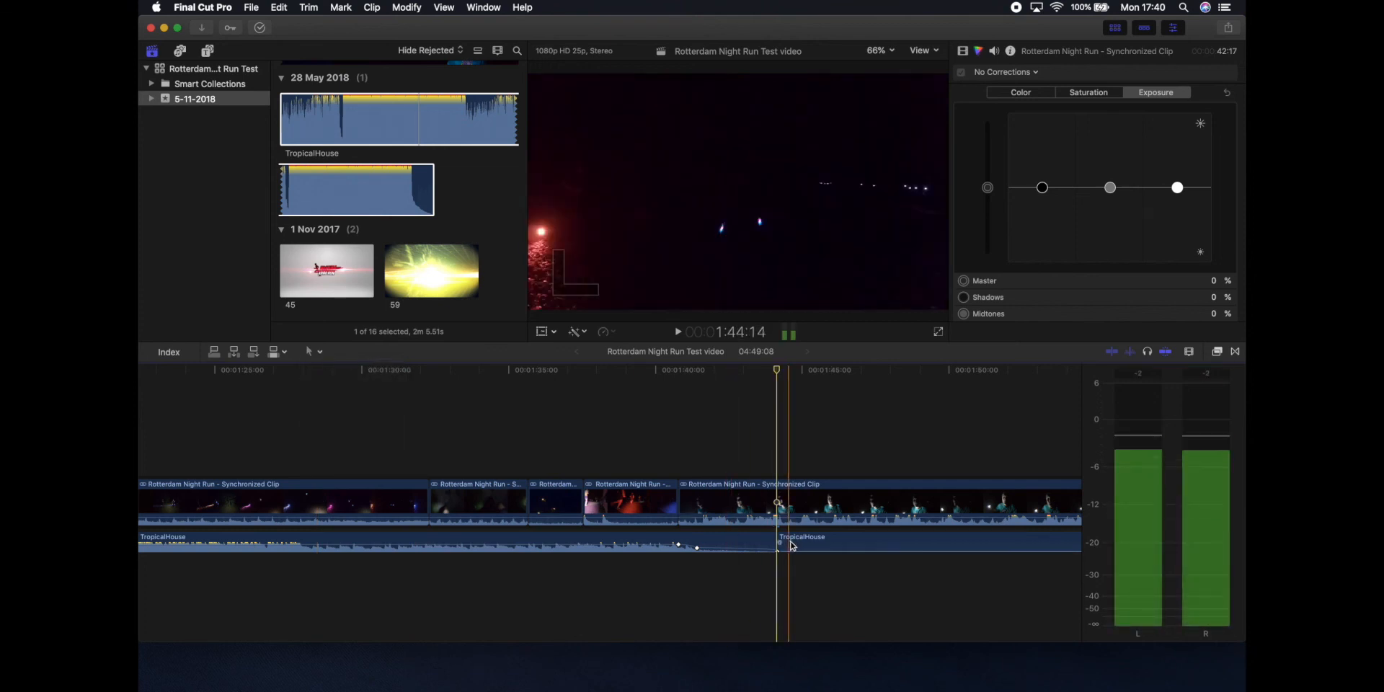
Step: Move the second part of TropicalHouse so it starts near the end of the speech, shortly before the fire performer clip
scroll(826, 542, right, 10)
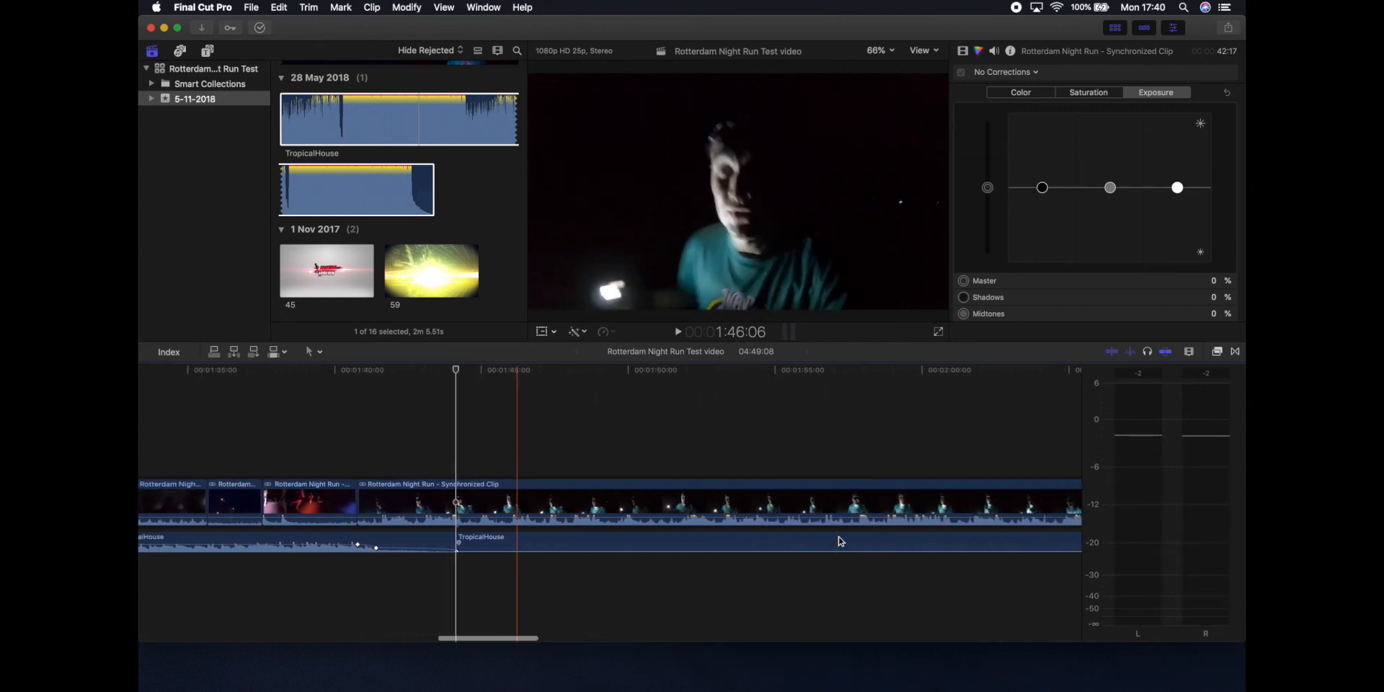
drag(577, 544, 1045, 544)
scroll(1045, 544, right, 15)
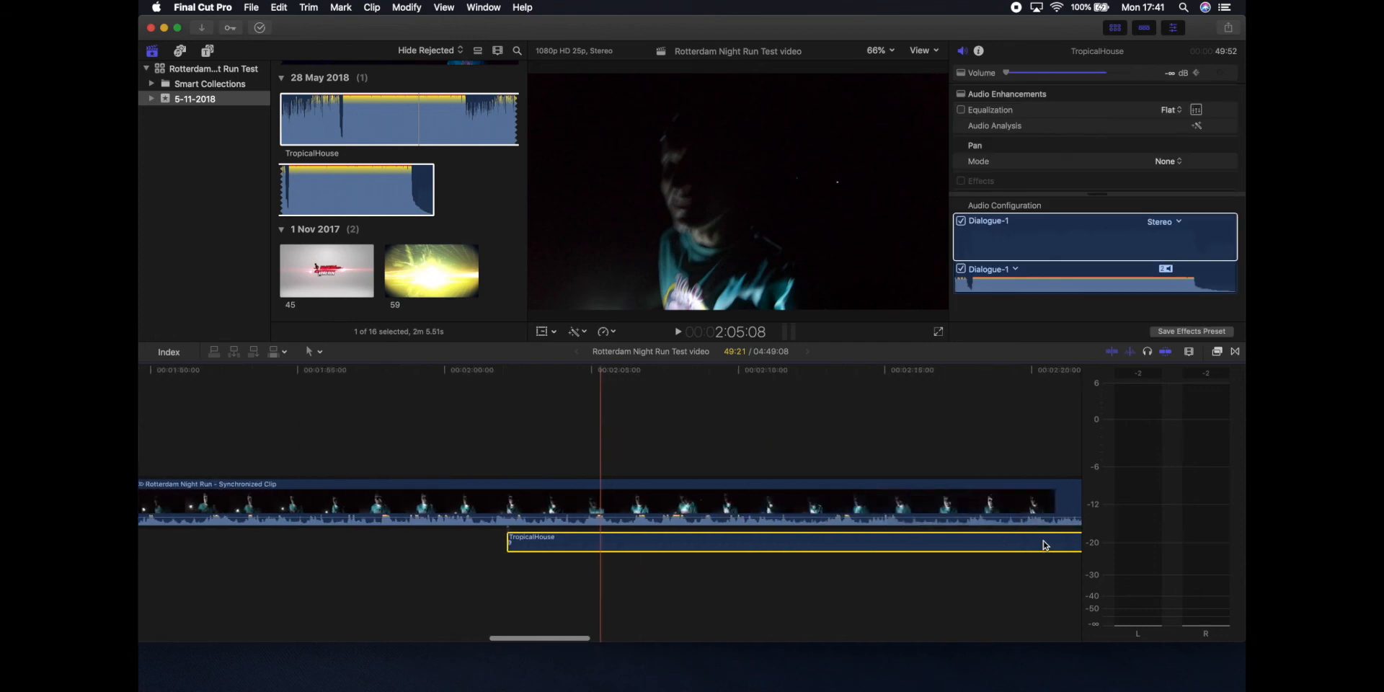
drag(442, 550, 1036, 549)
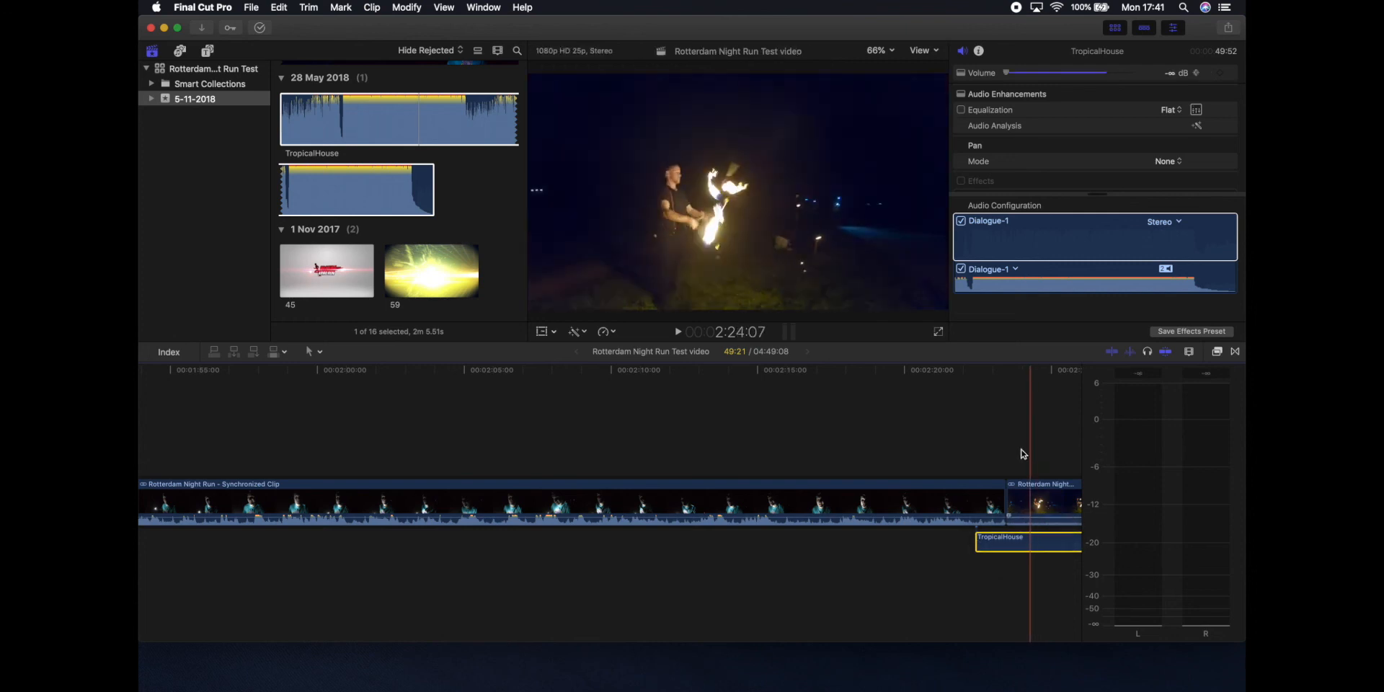
click(967, 372)
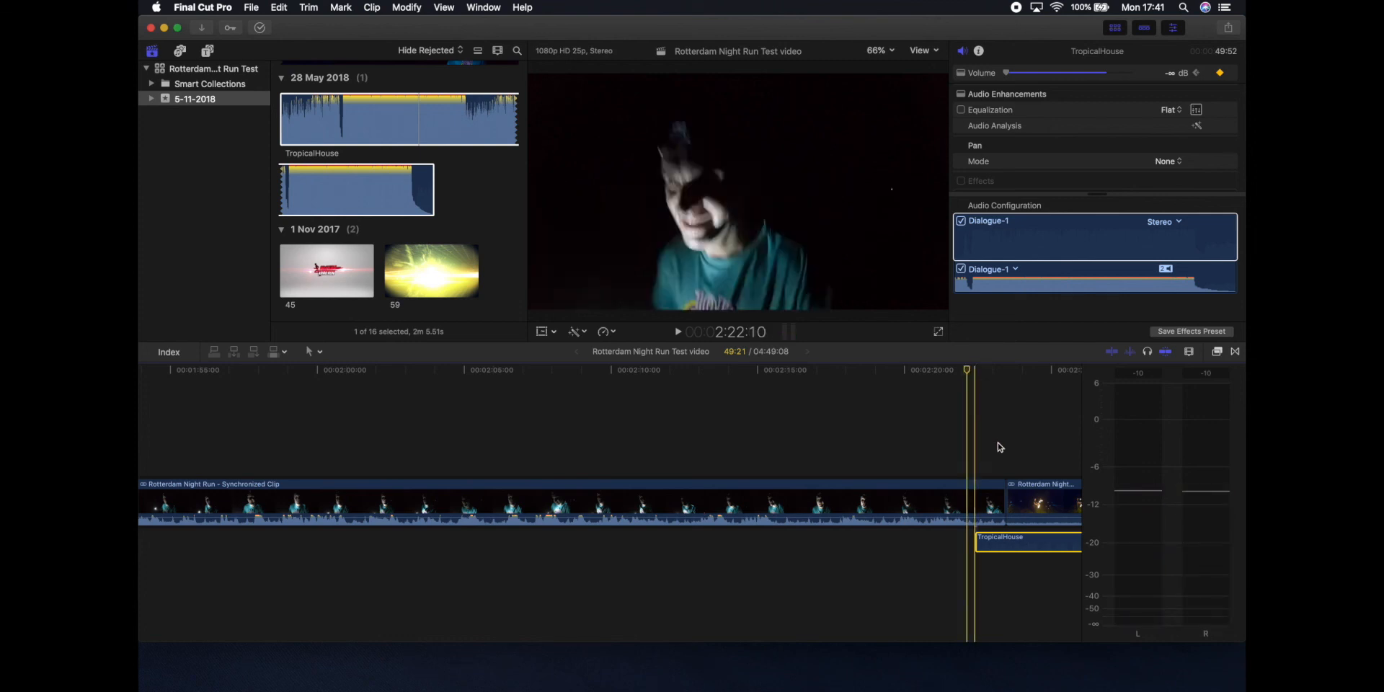
drag(1046, 535, 1040, 543)
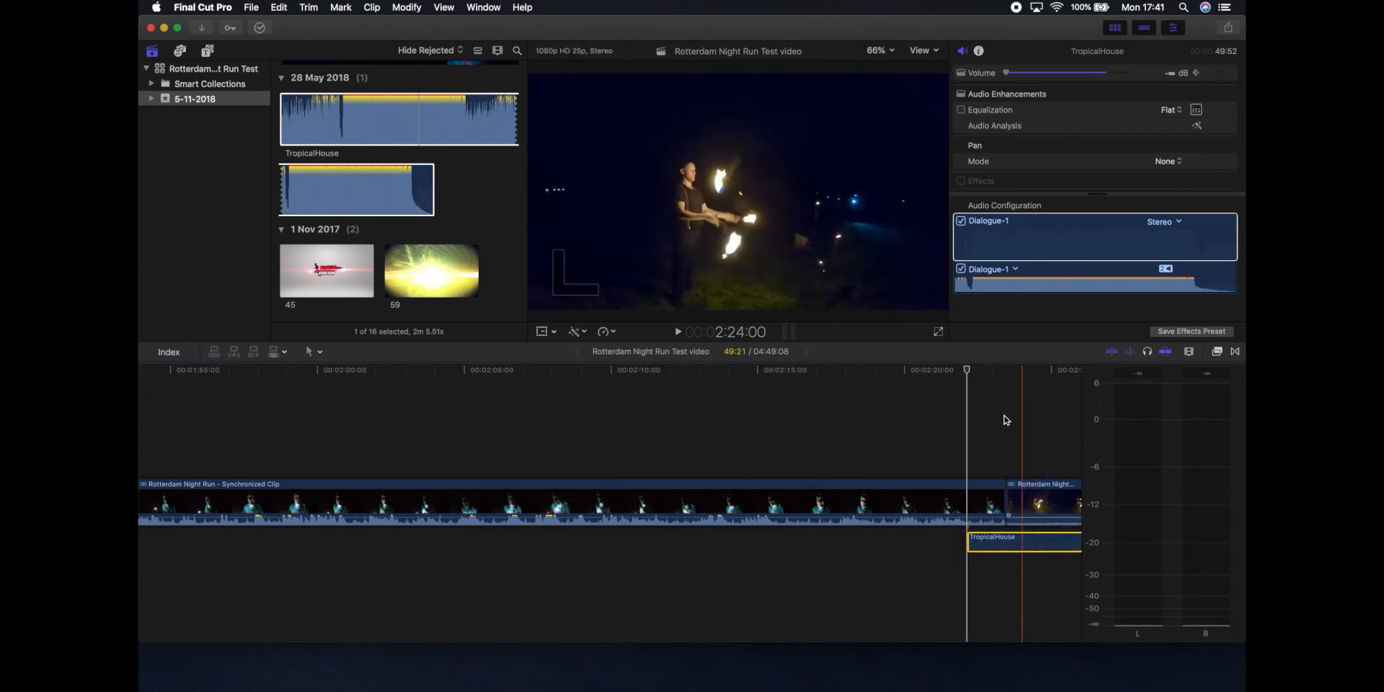
Step: Add a volume keyframe shortly after the start of the moved TropicalHouse part and raise it to -9.1 dB
click(982, 372)
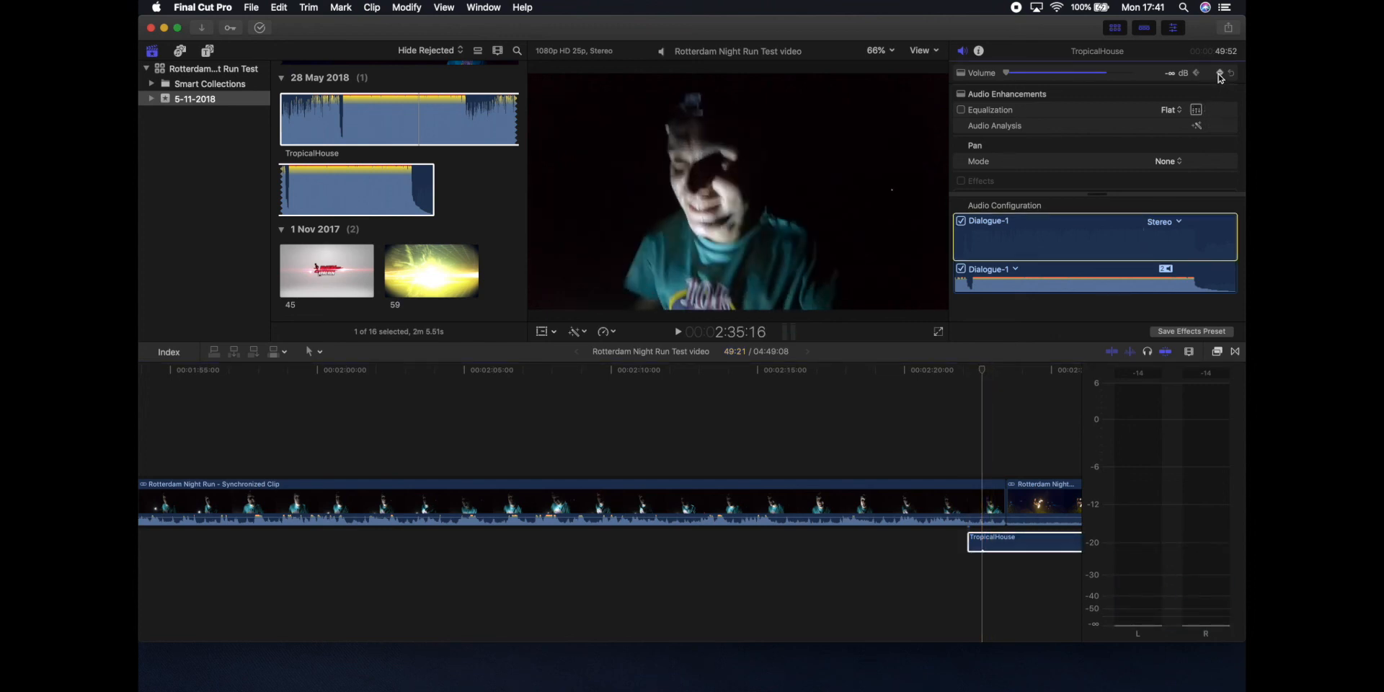
click(992, 537)
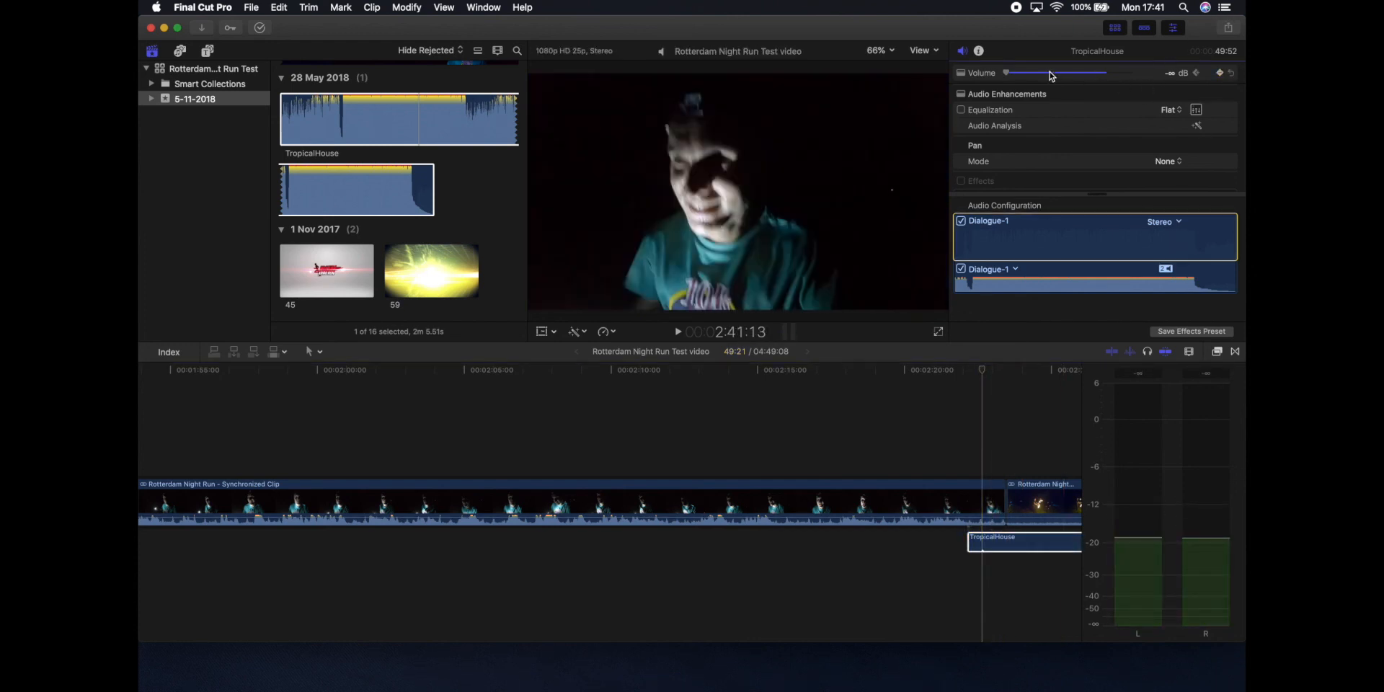
drag(1006, 73, 1082, 79)
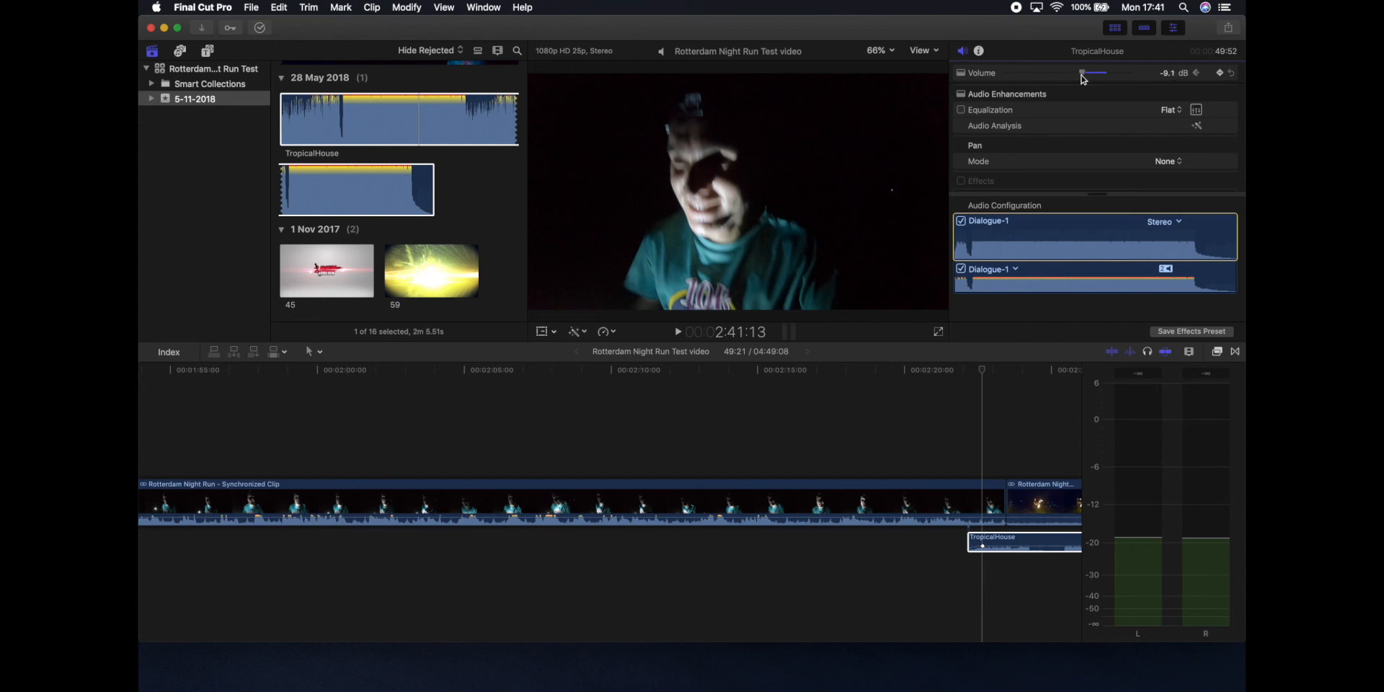
Step: Look over the TropicalHouse track from the section with beat markers through the speech to the music's closing fade
scroll(552, 467, left, 10)
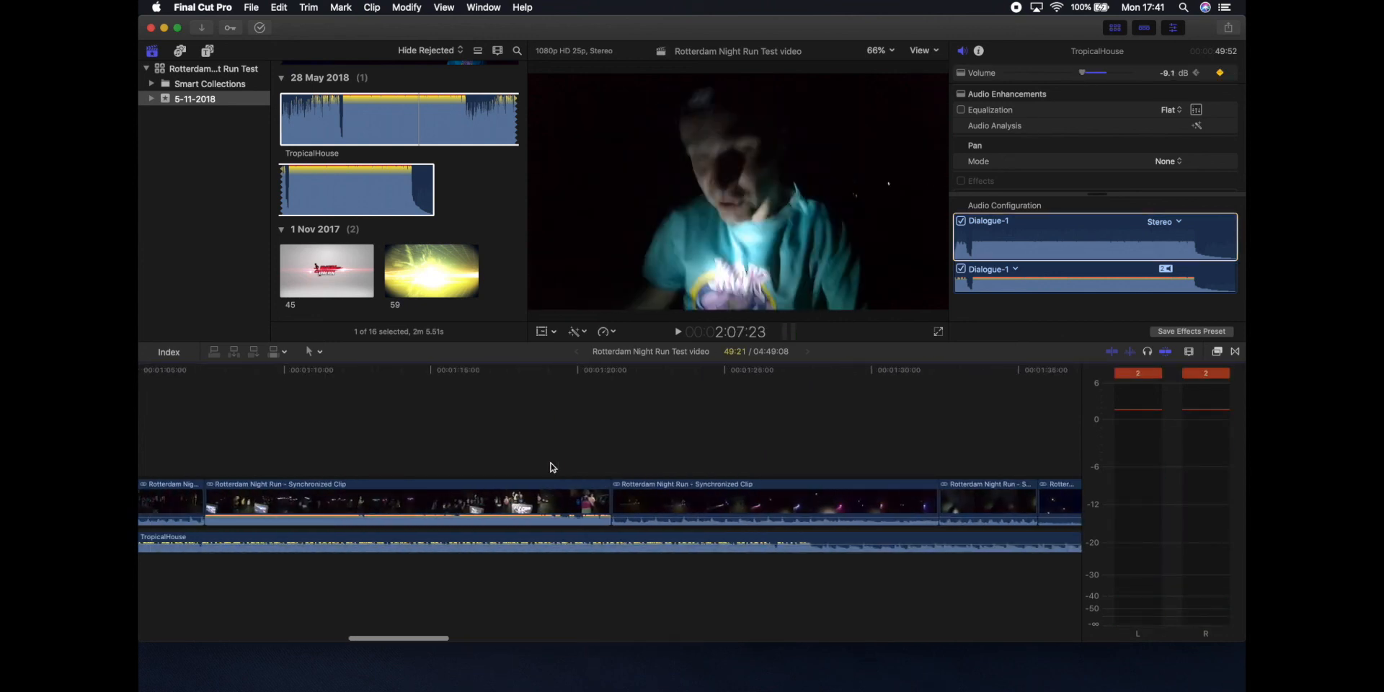
scroll(552, 467, left, 10)
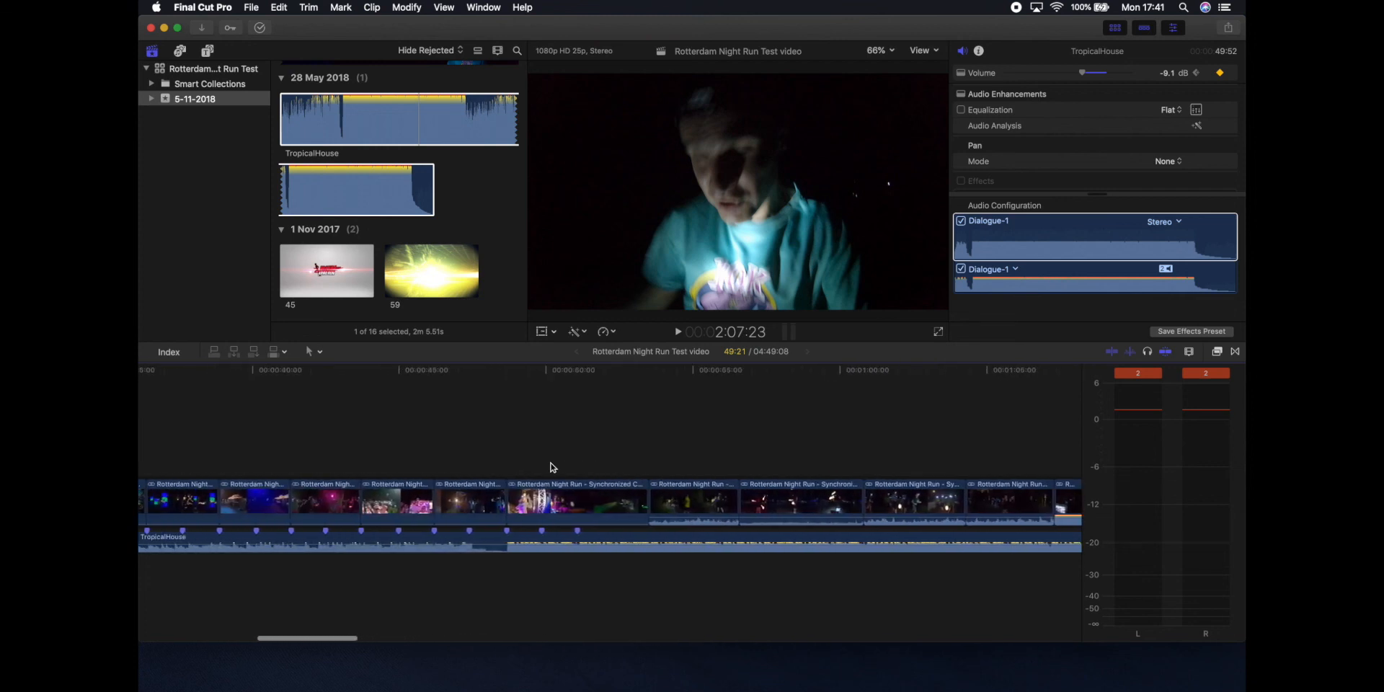
click(507, 539)
drag(508, 541, 509, 546)
key(space)
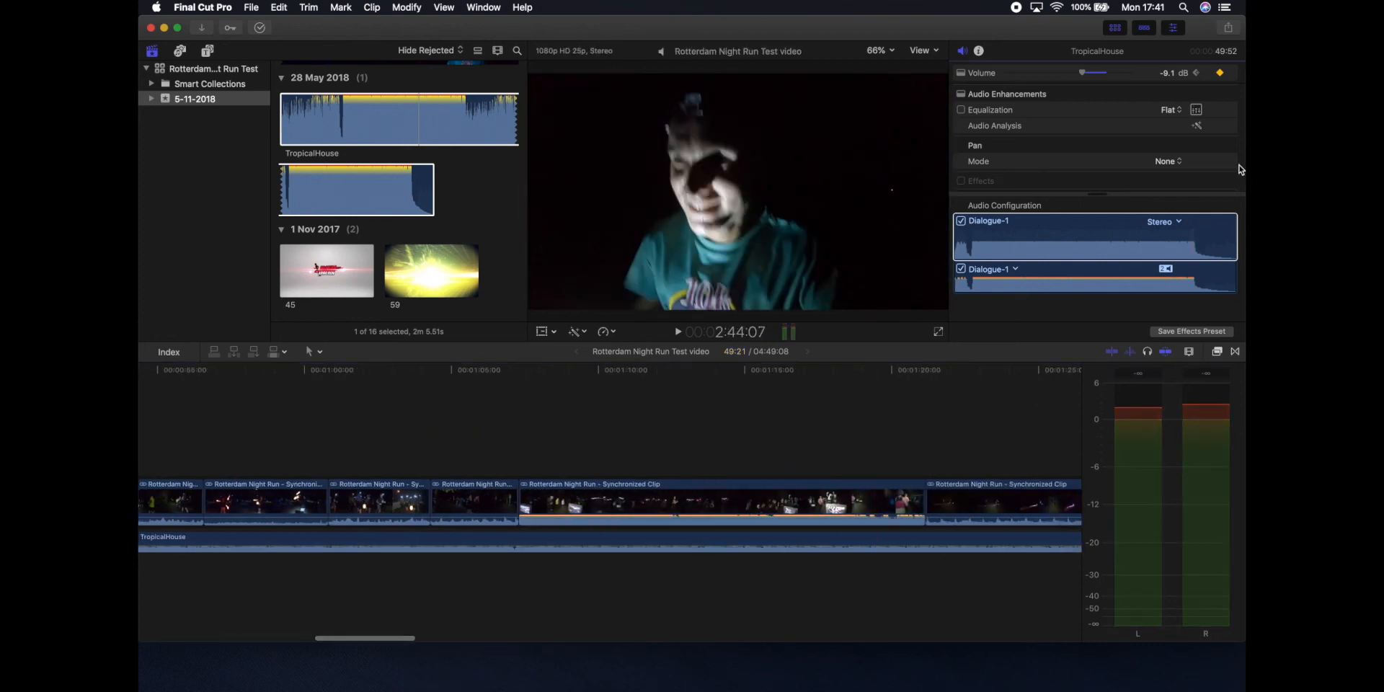
scroll(798, 564, right, 15)
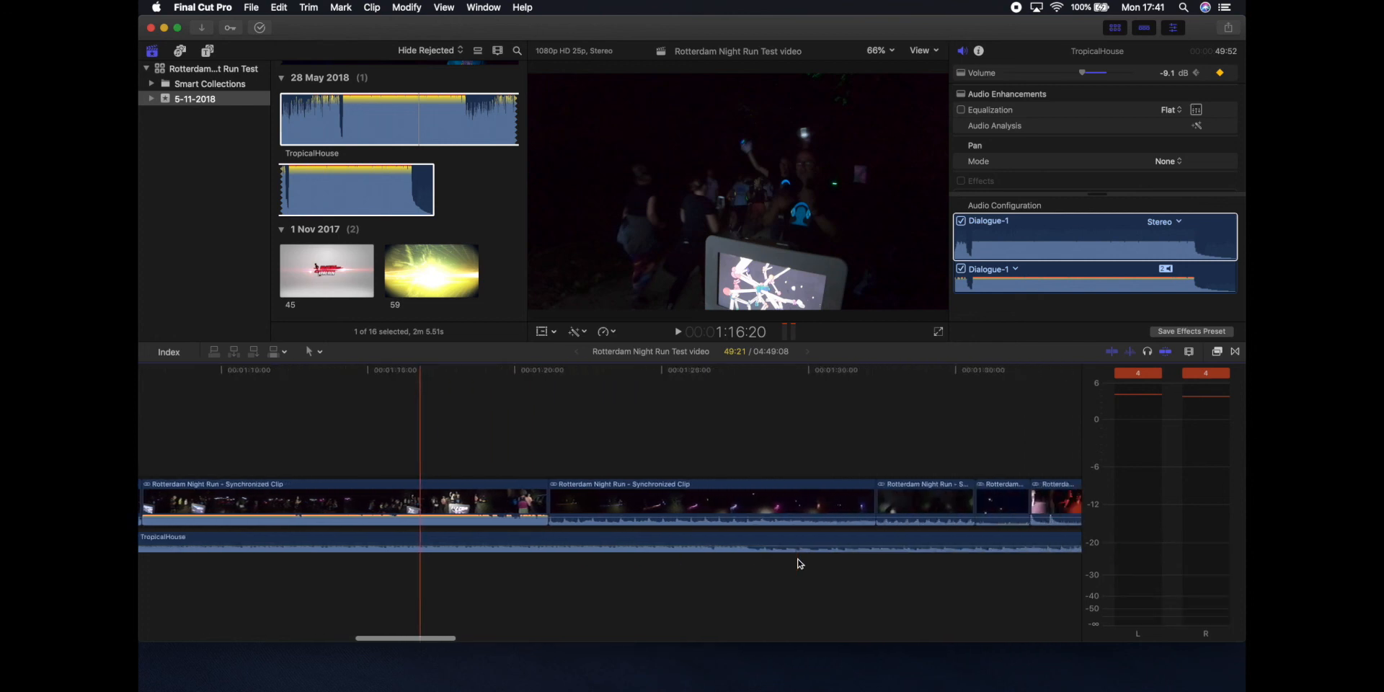
scroll(798, 564, right, 20)
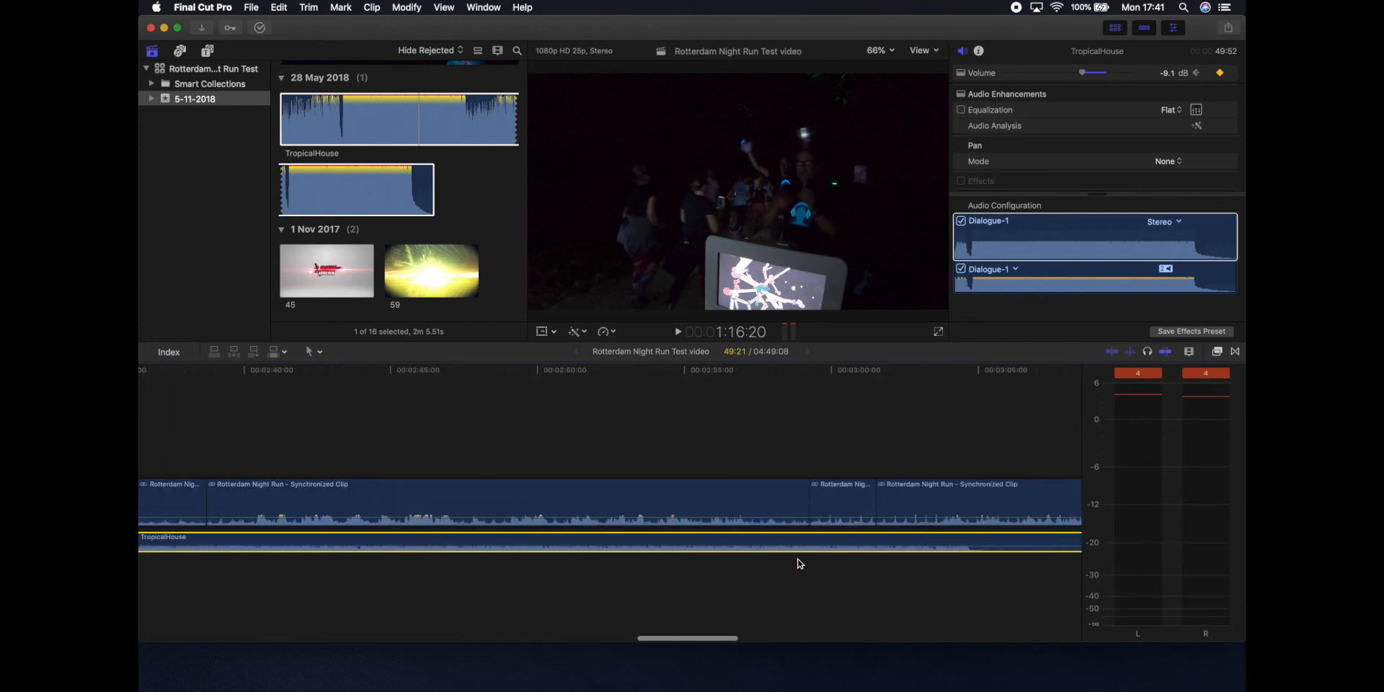
scroll(799, 564, left, 20)
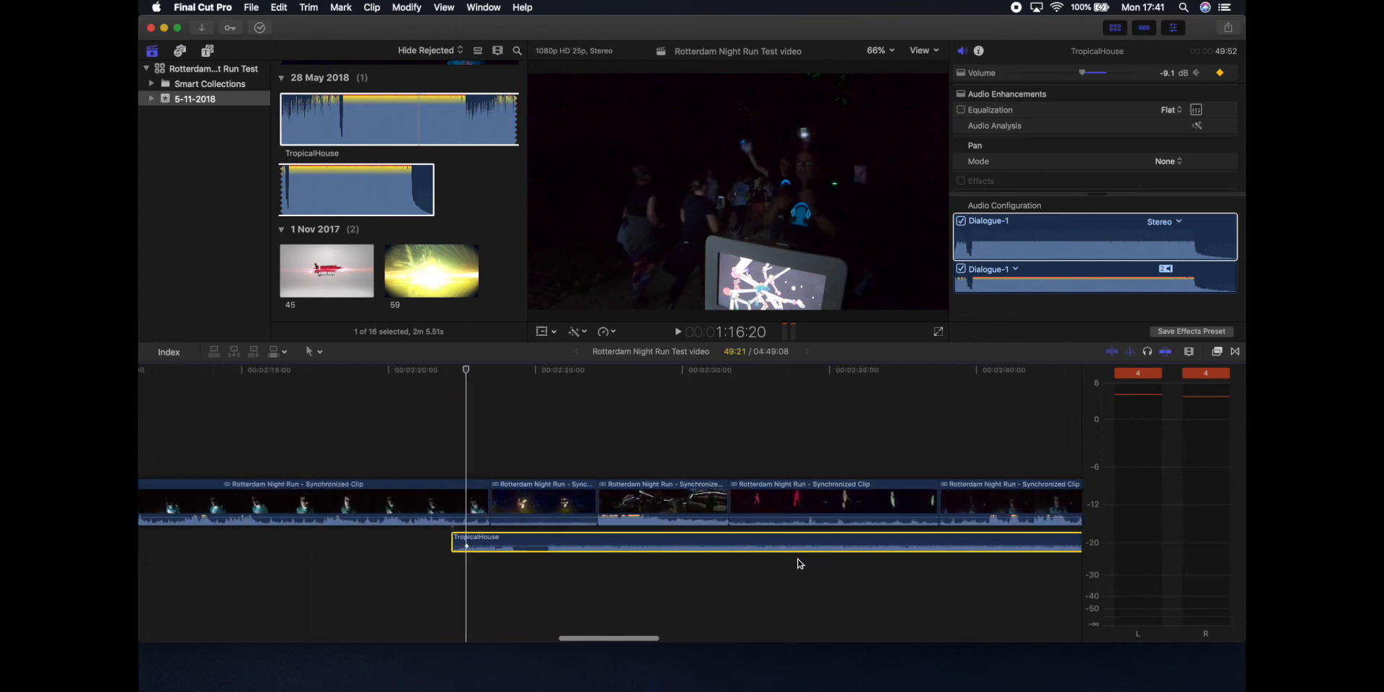
Step: Play the end of the speech from 2:21:19 to check the music fade-in across the fire performer clip
click(470, 373)
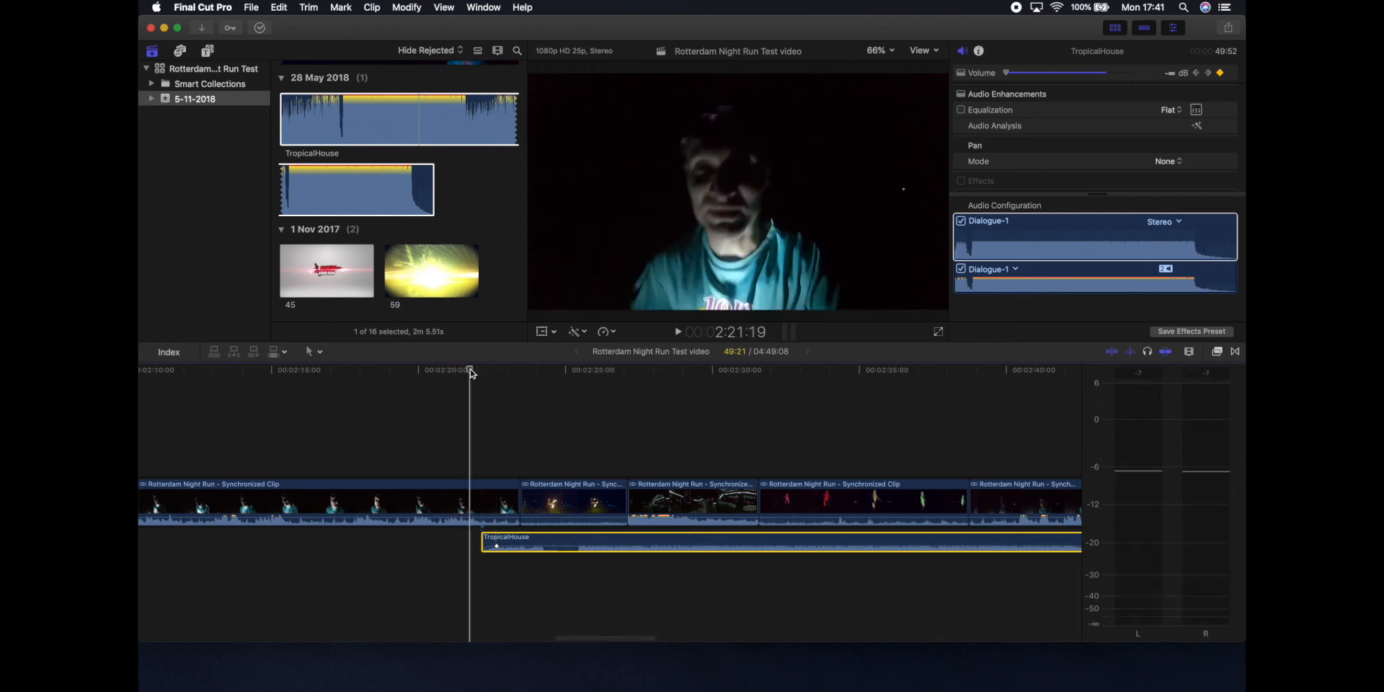
key(space)
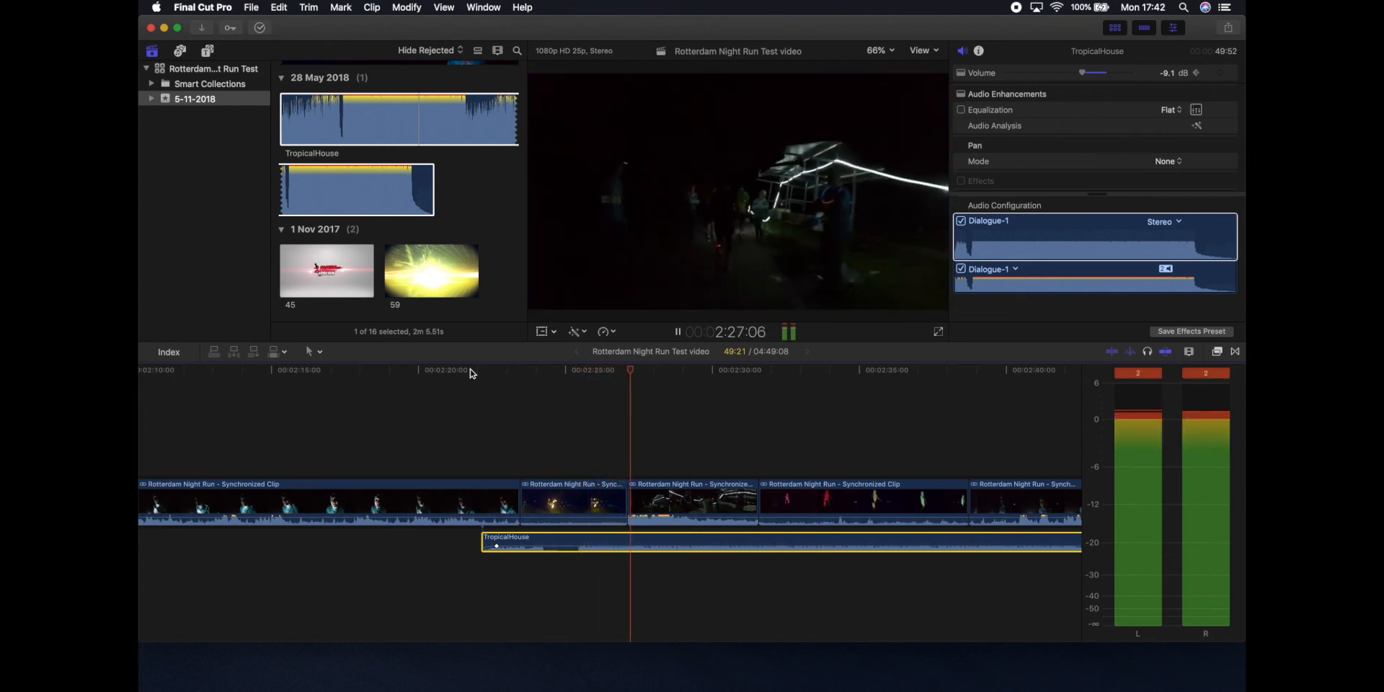
key(space)
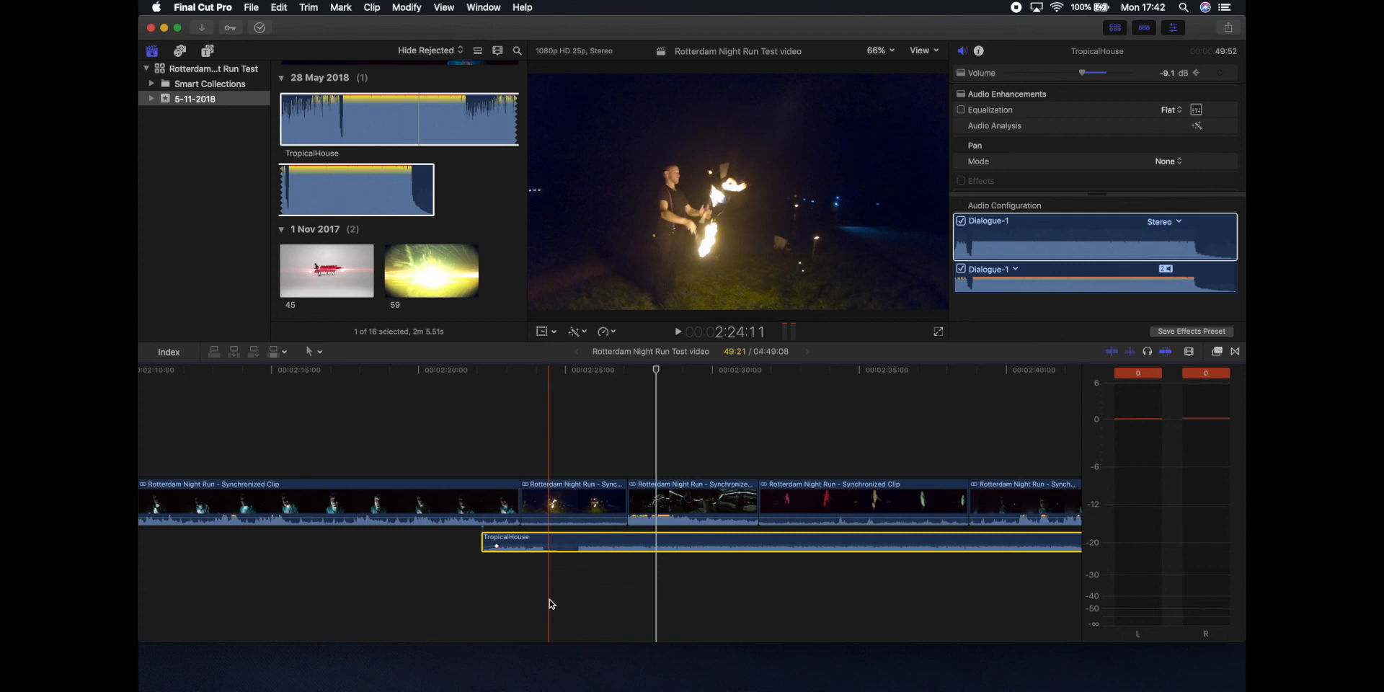
scroll(552, 604, left, 5)
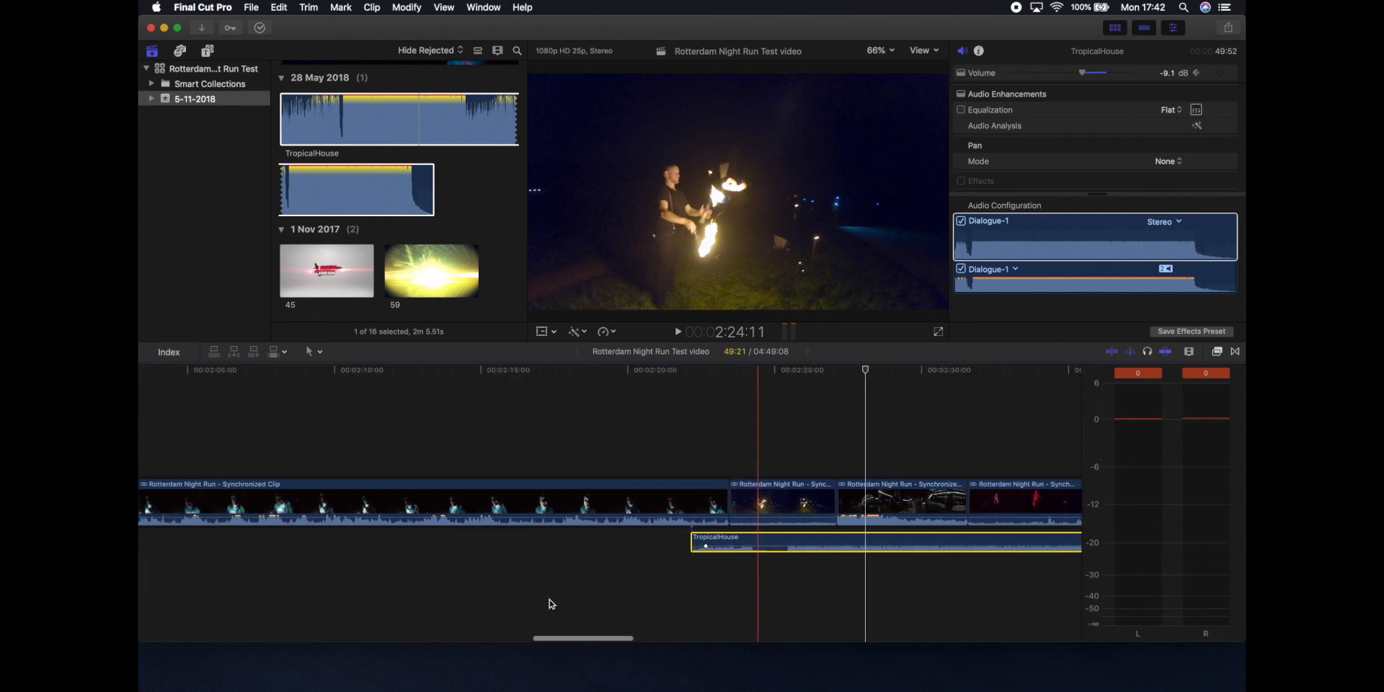
scroll(552, 604, right, 4)
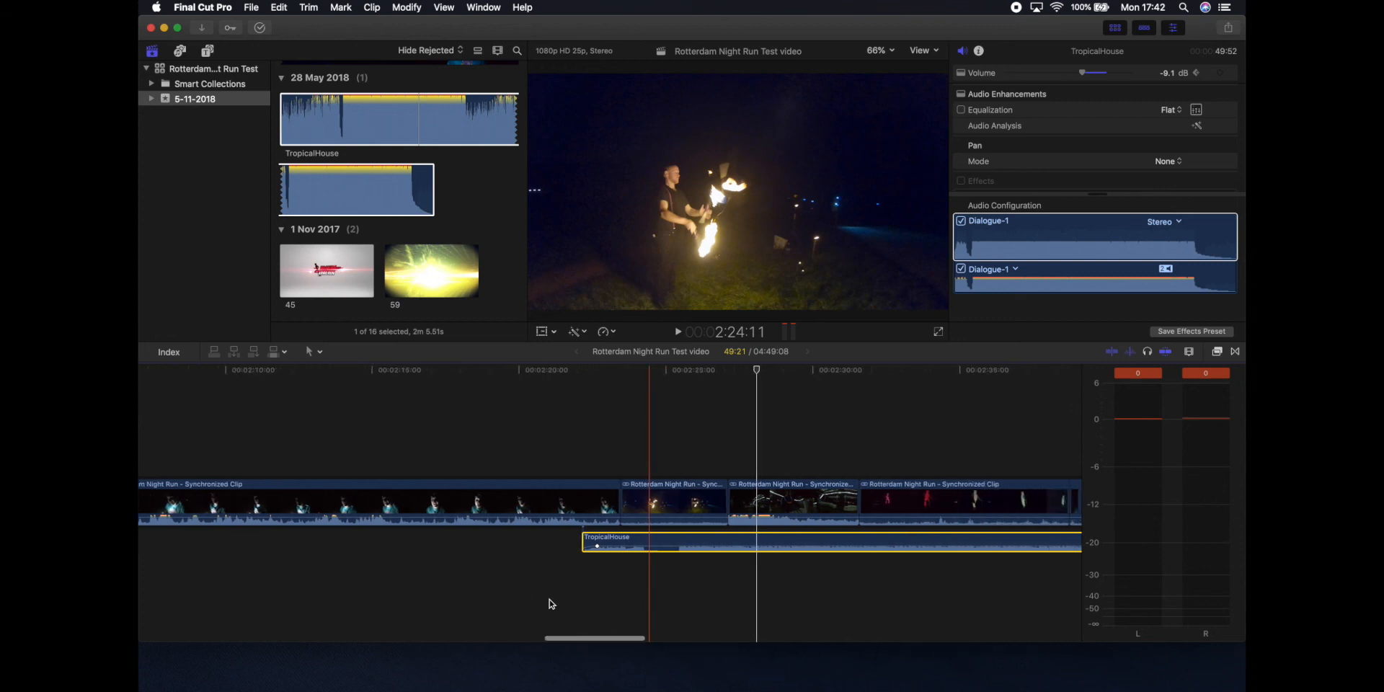